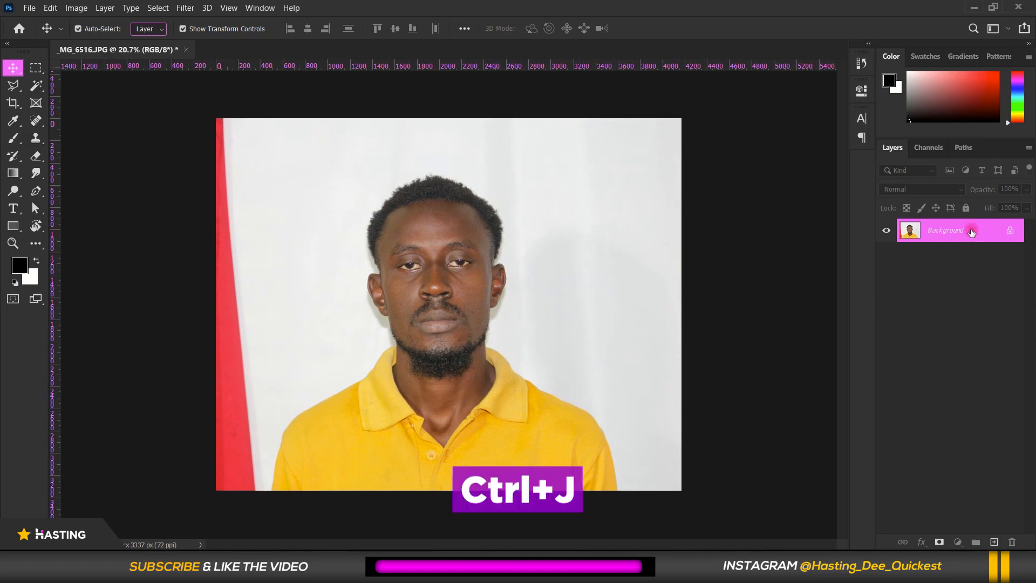
Duplicate the Background layer twice
key(ctrl+j)
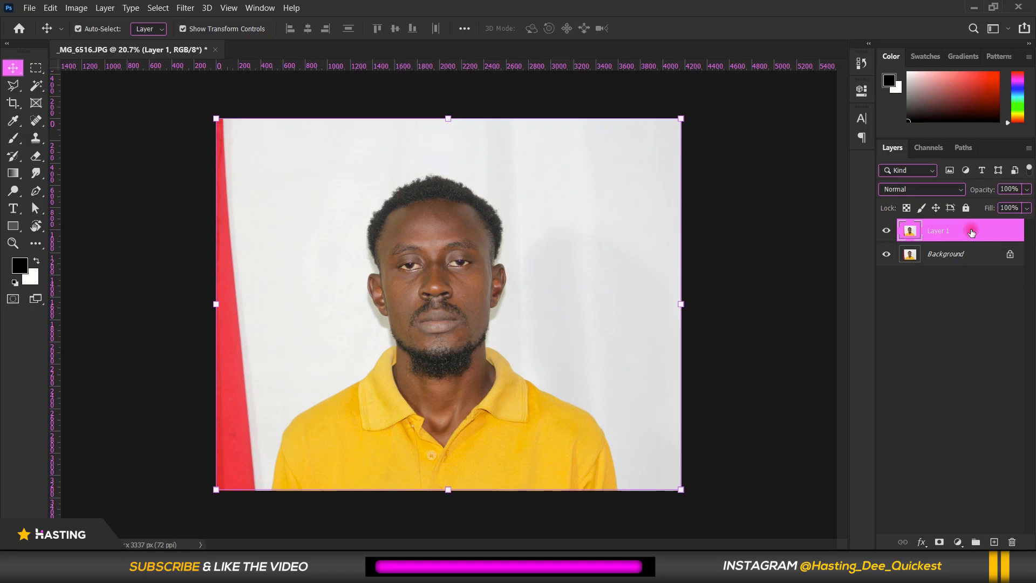
key(ctrl+j)
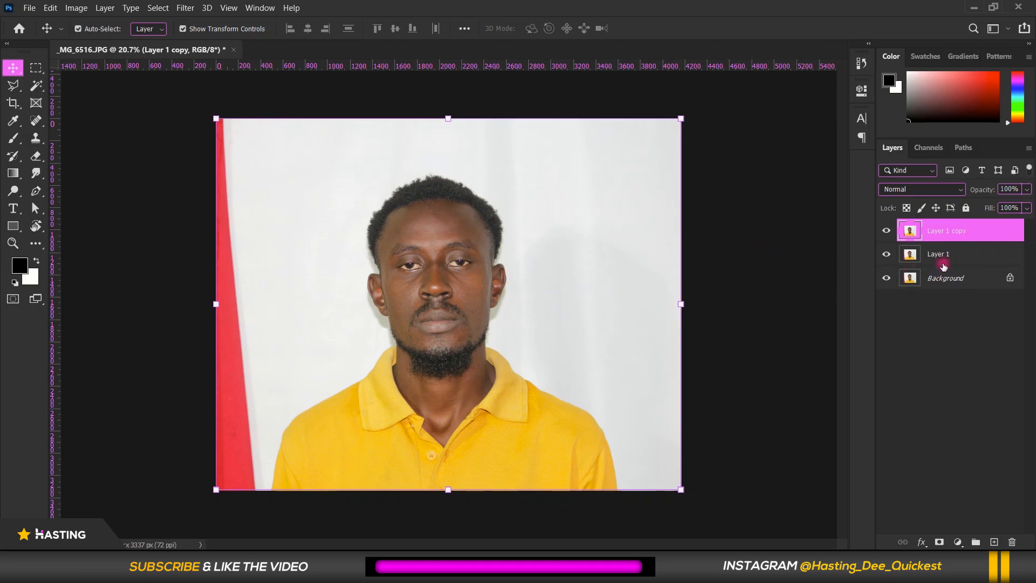
click(938, 253)
Rename the upper layer copy TOP and the lower copy BUTTOM
double_click(946, 231)
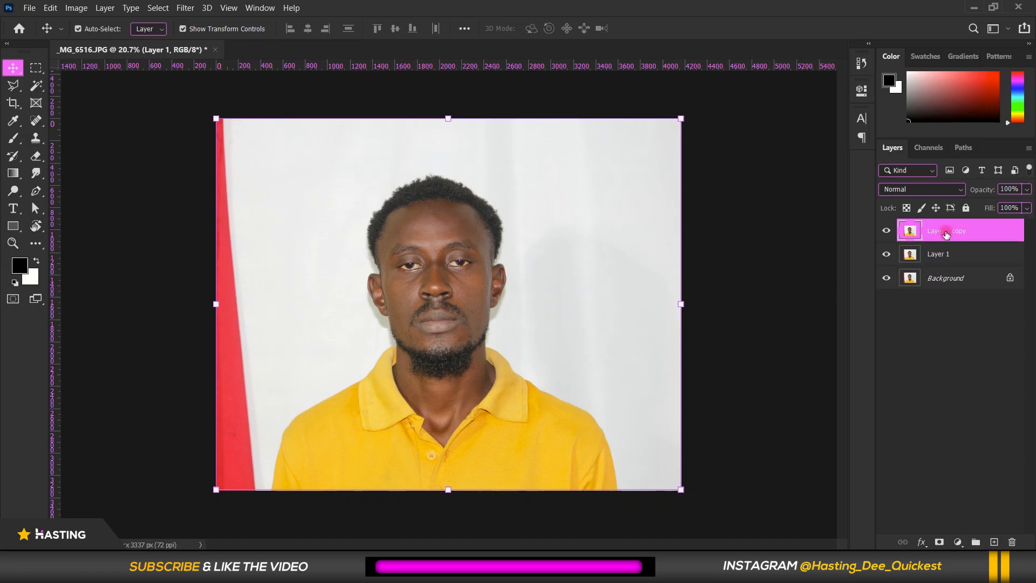
text(TOP)
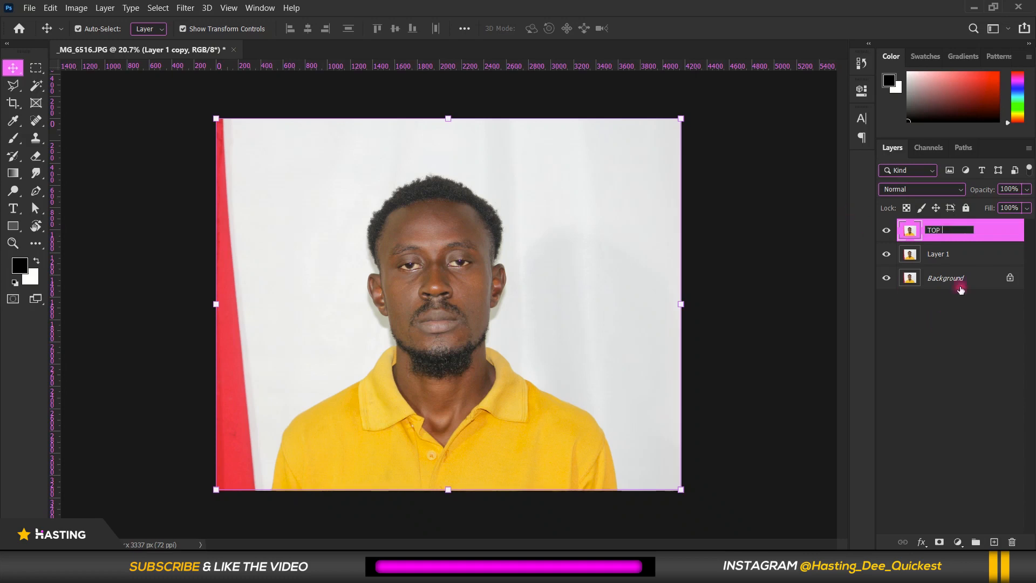
double_click(942, 253)
text(BUTTOM)
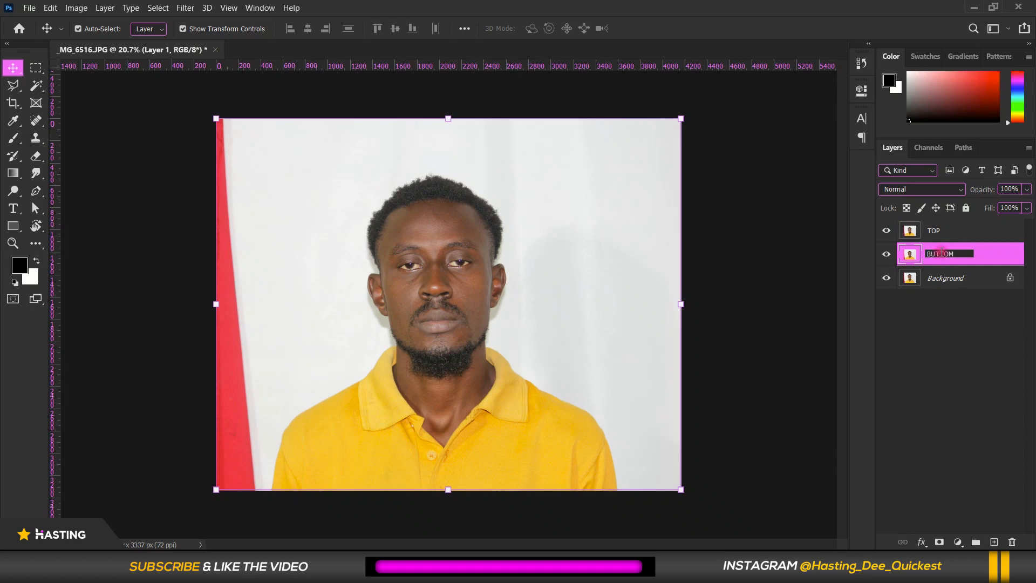
click(933, 232)
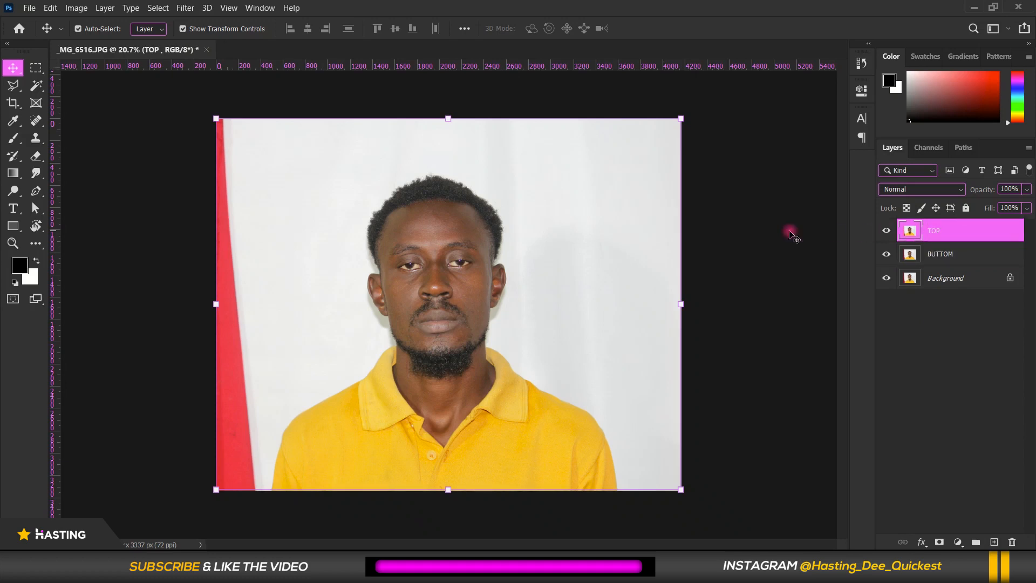
click(725, 246)
Hide the TOP layer and make BUTTOM the active layer
scroll(773, 245, up, 1)
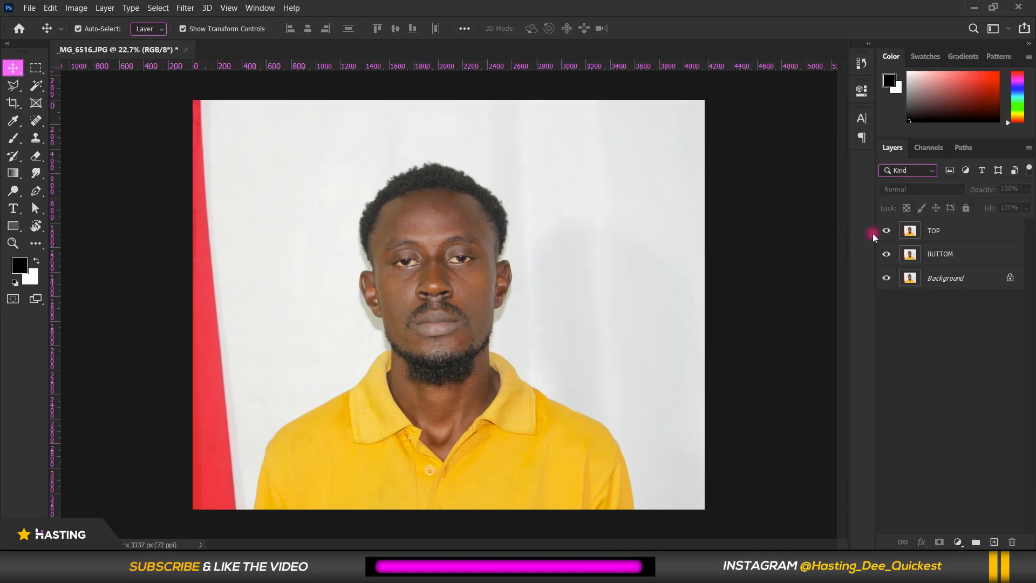
click(887, 232)
click(946, 259)
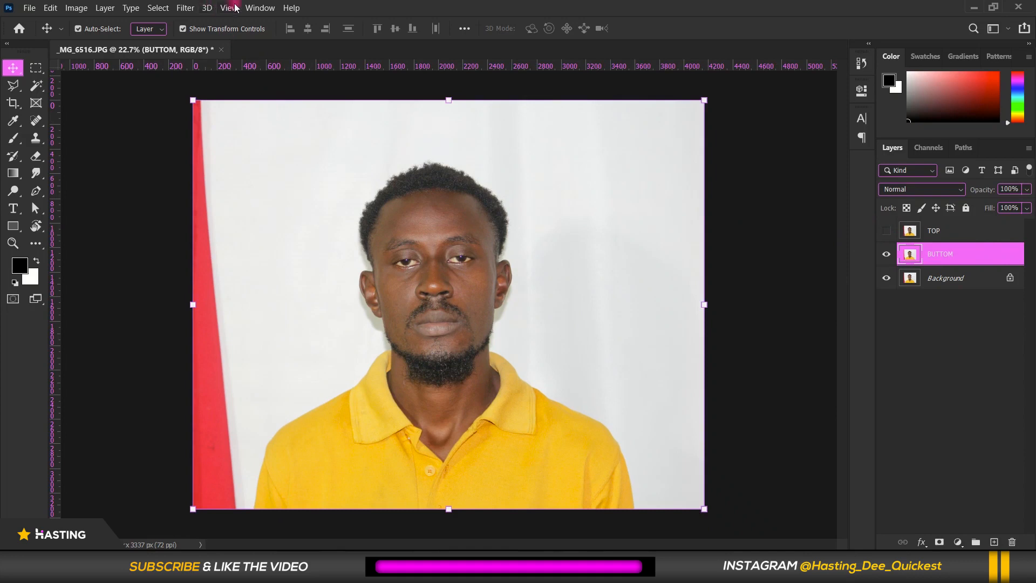
Apply a Gaussian Blur with a radius of 7.5 pixels to the BUTTOM layer
click(185, 7)
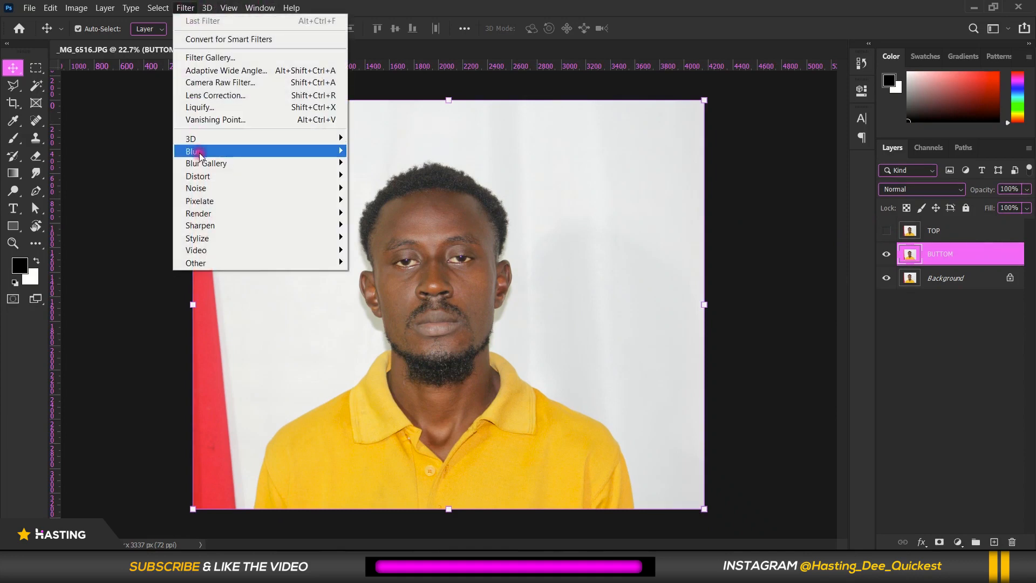
mouse_move(198, 151)
click(384, 201)
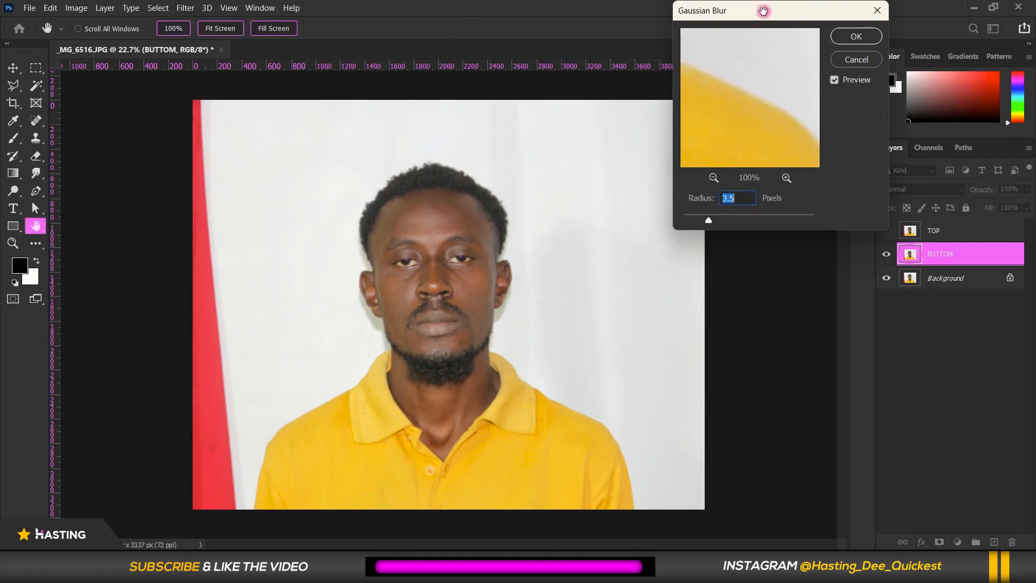
drag(765, 13, 717, 54)
drag(668, 264, 665, 261)
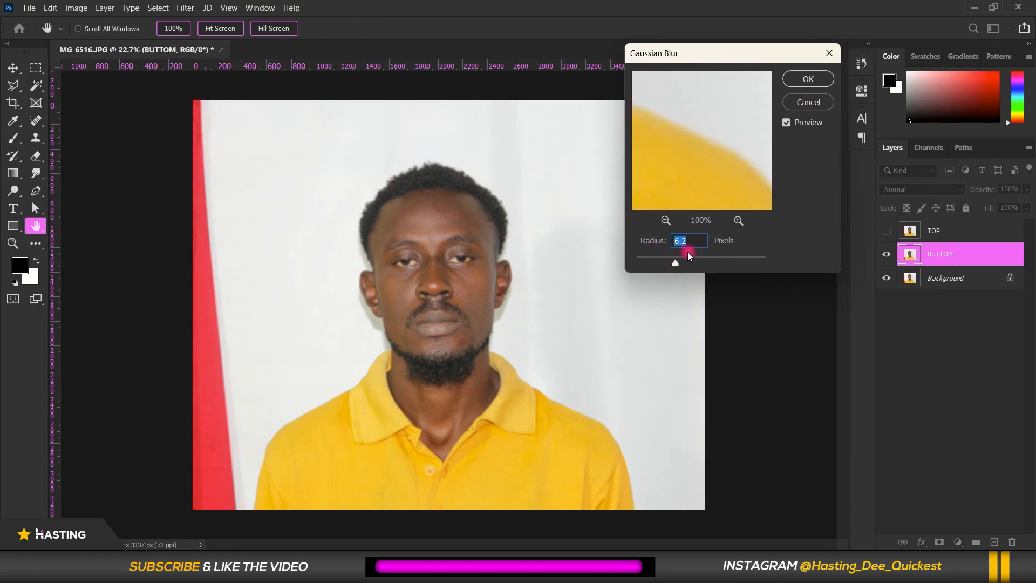
drag(677, 266, 682, 264)
click(686, 242)
key(BackSpace)
text(5)
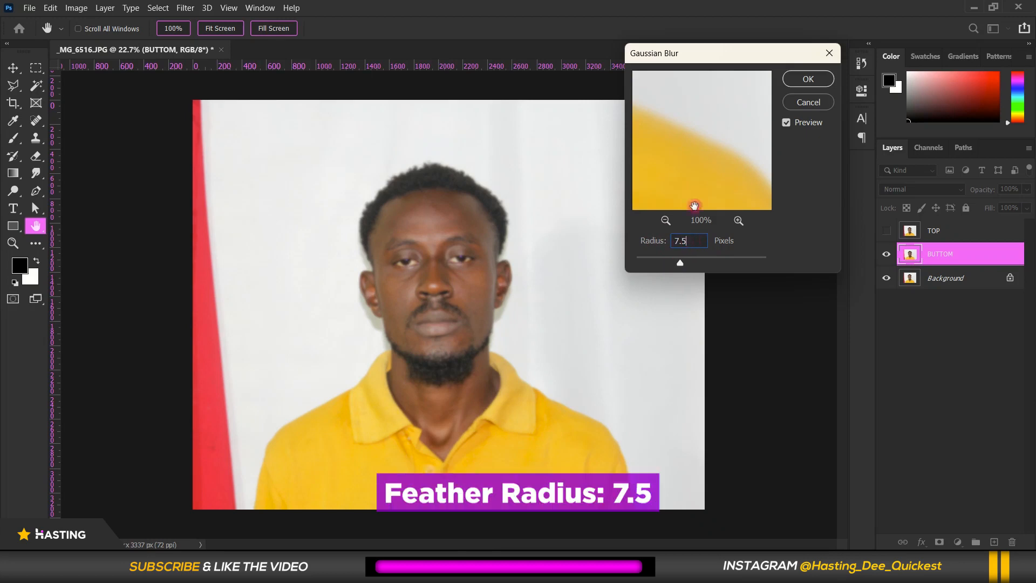
click(806, 79)
key(v)
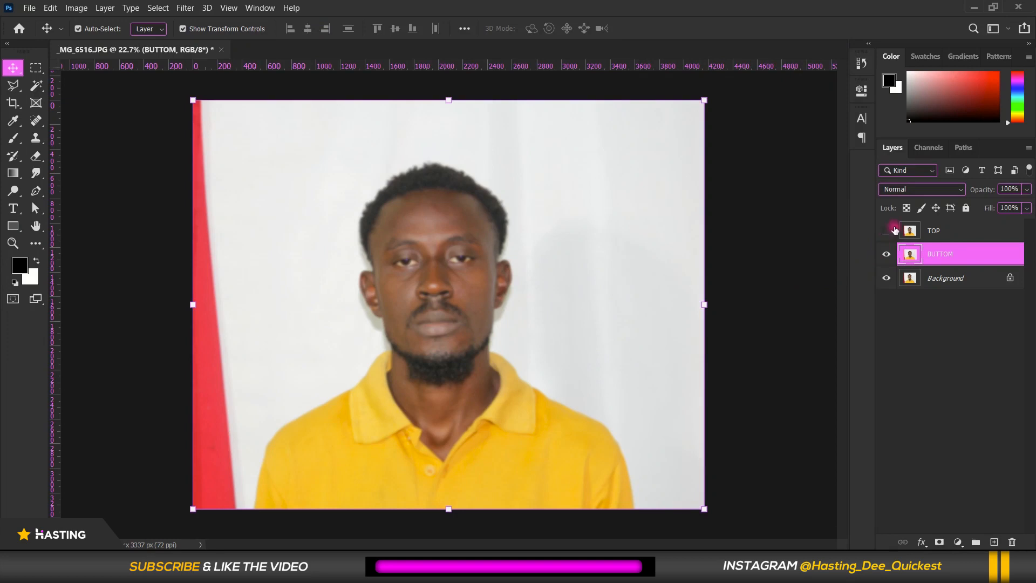
Show the TOP layer and set up Apply Image on it with BUTTOM as the source layer
click(877, 224)
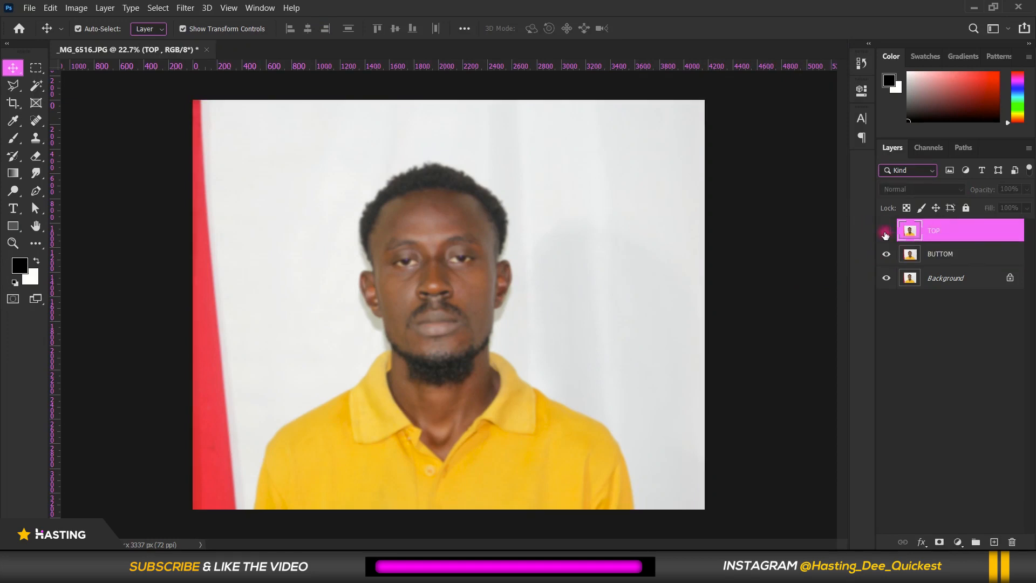
click(886, 232)
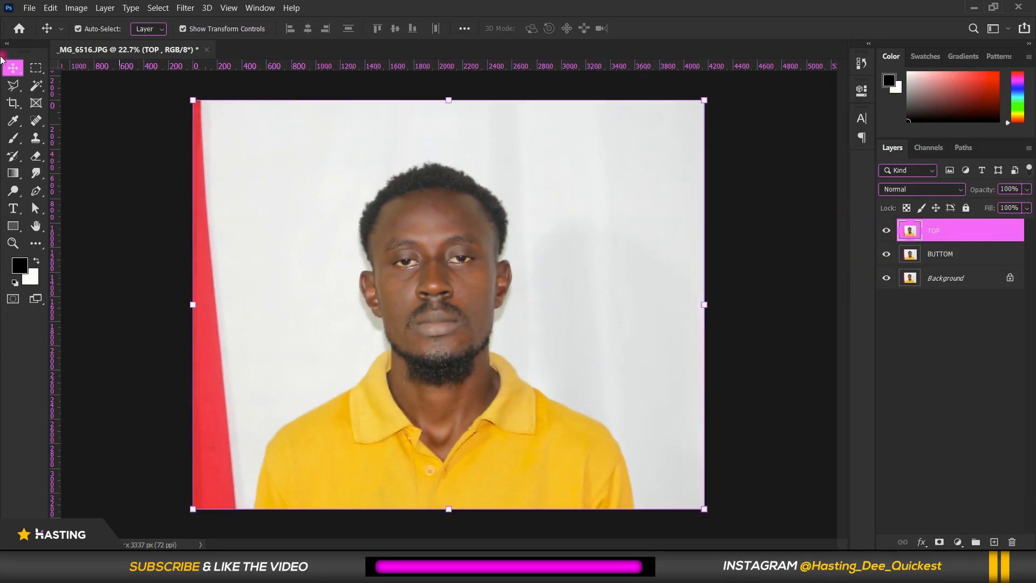
click(78, 9)
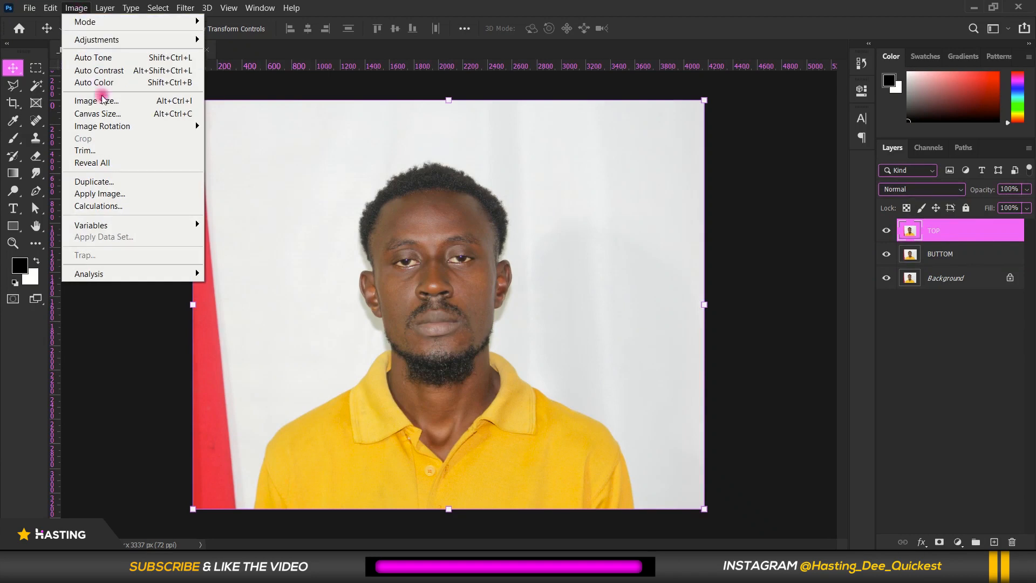
click(180, 195)
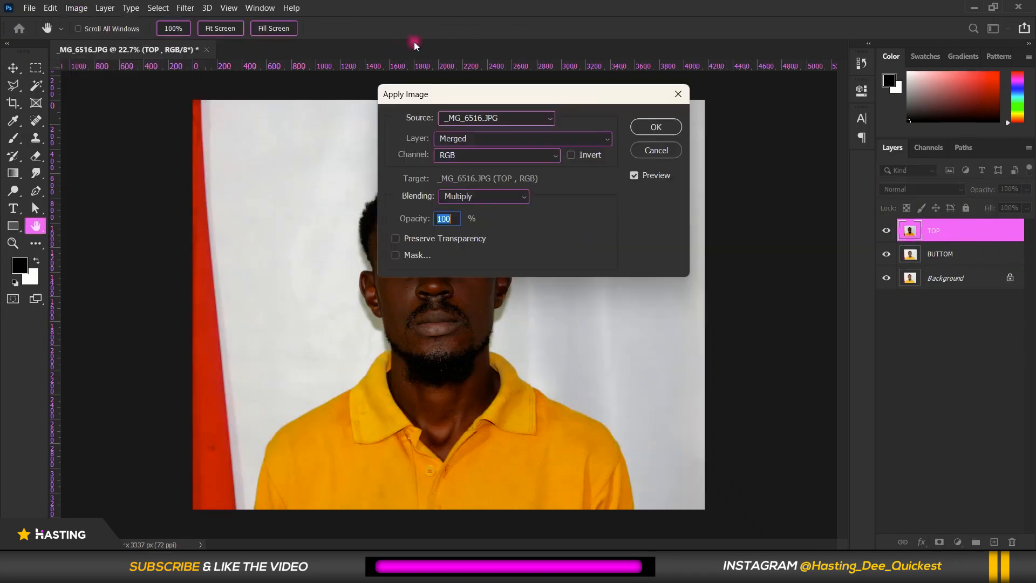
drag(437, 95, 626, 95)
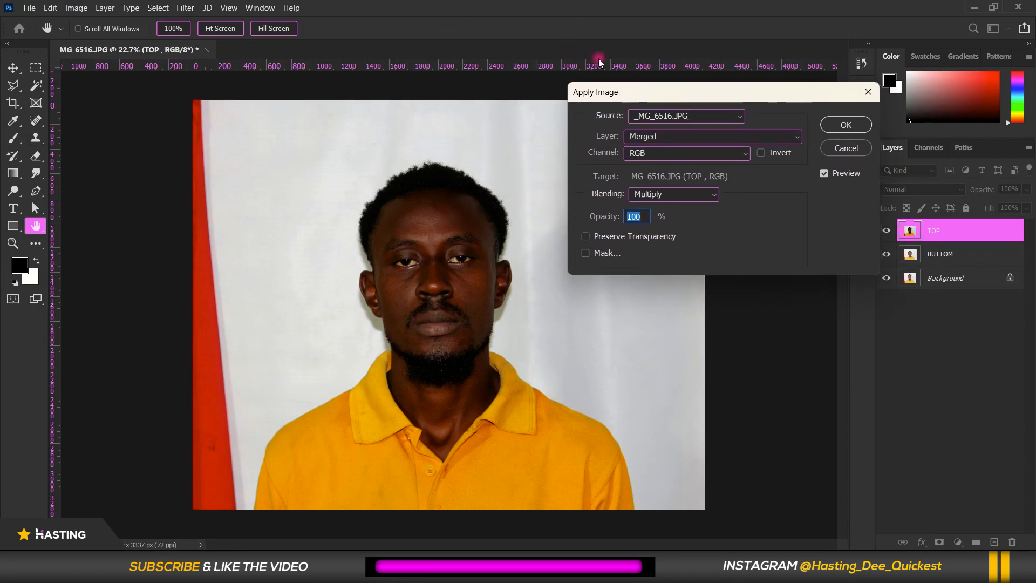
click(658, 137)
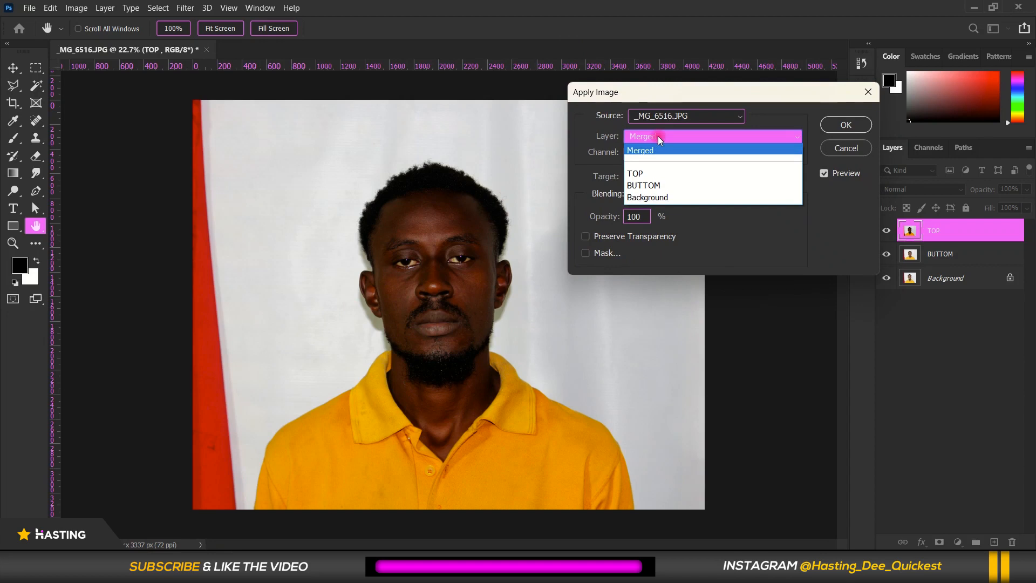
click(654, 187)
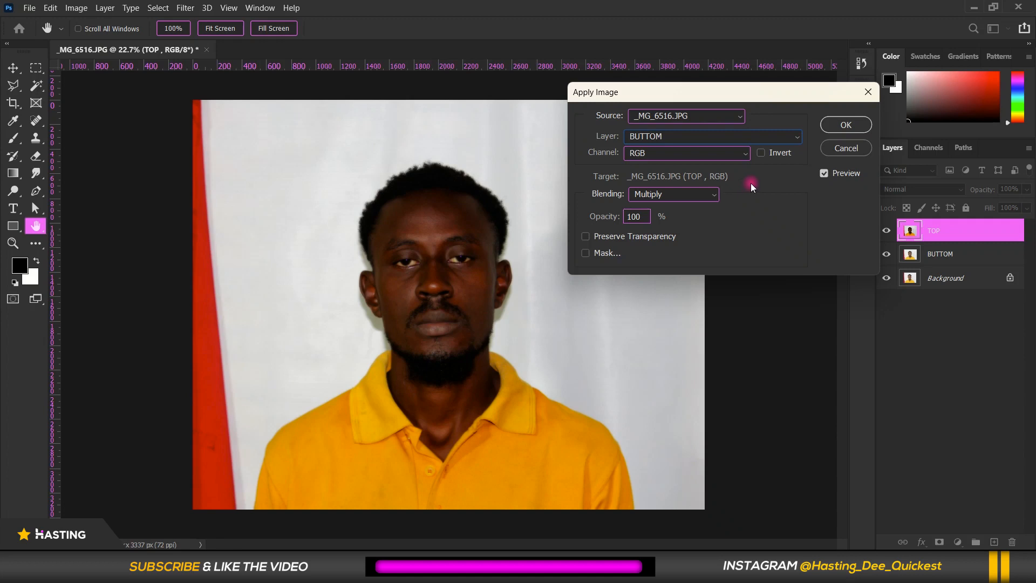
Try the Add blending with a scale of 2 in Apply Image
click(694, 200)
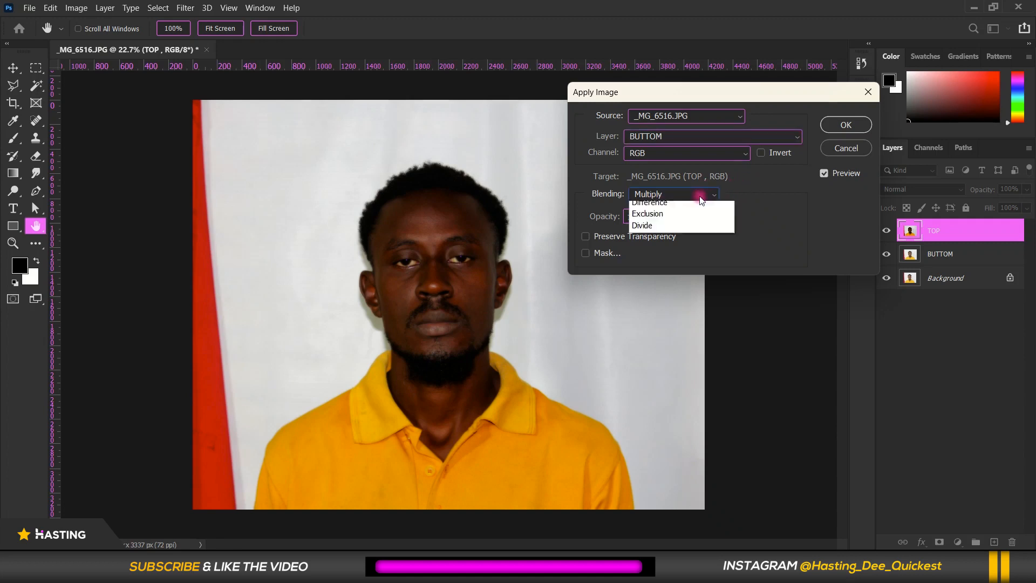
click(664, 473)
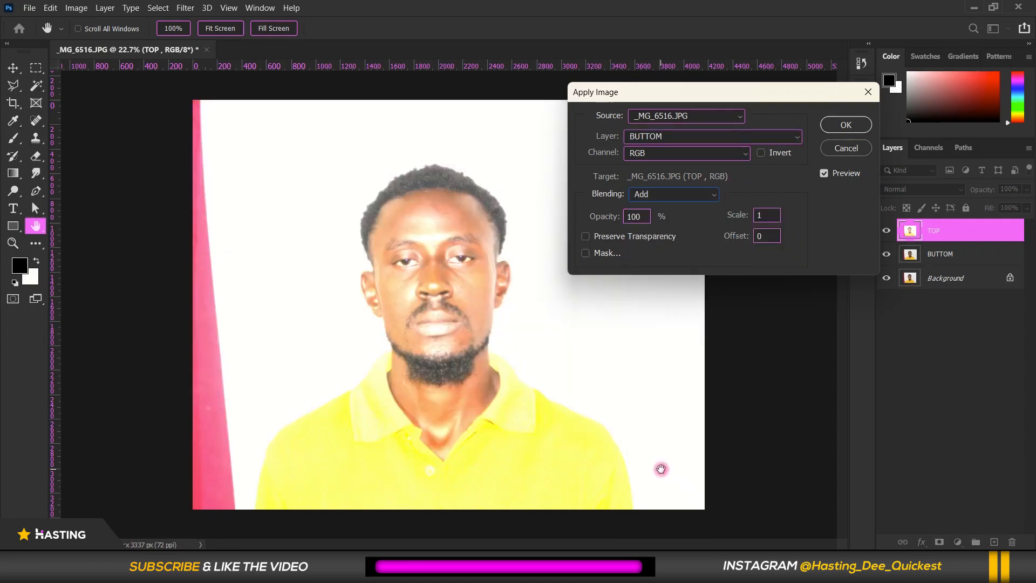
double_click(763, 215)
drag(762, 215, 754, 219)
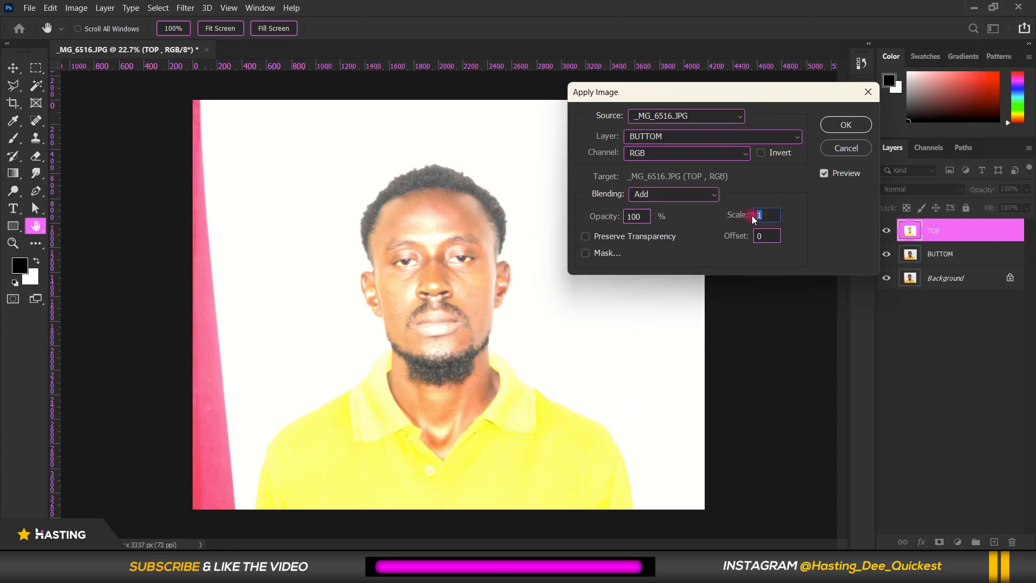
text(2)
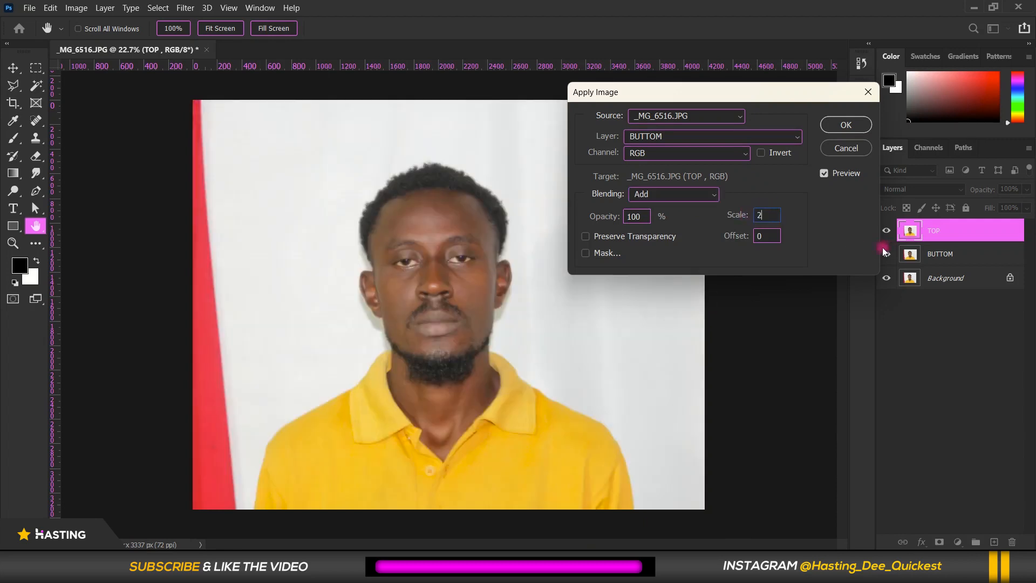
click(762, 236)
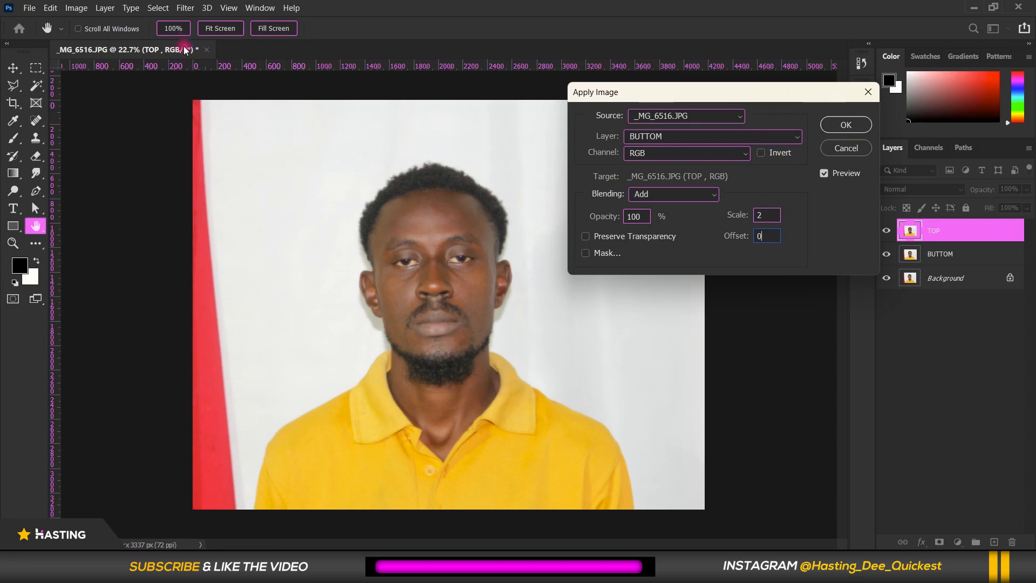
Apply the BUTTOM layer to TOP using Subtract blending, scale 2 and offset 128
drag(740, 93, 701, 42)
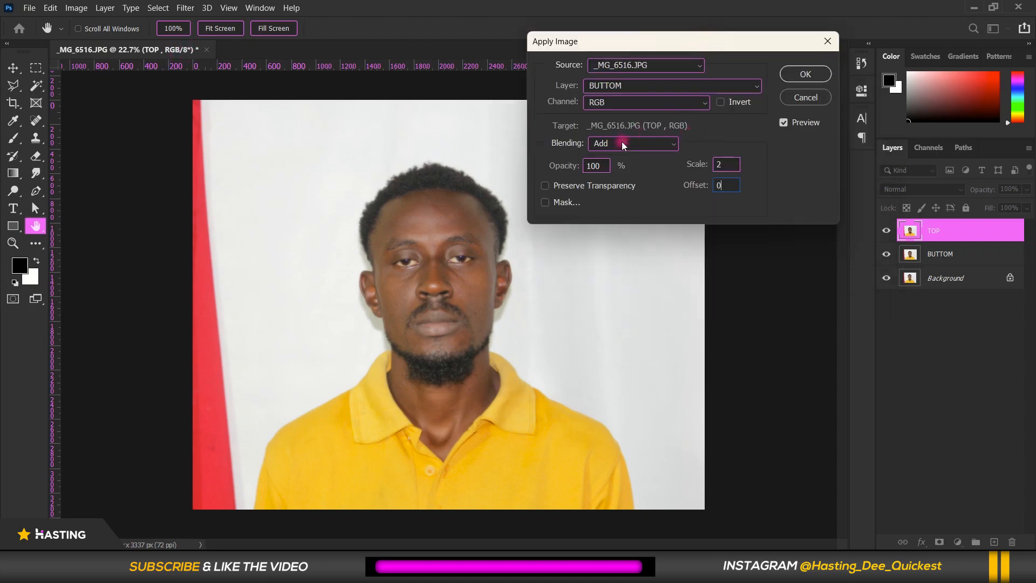
click(664, 144)
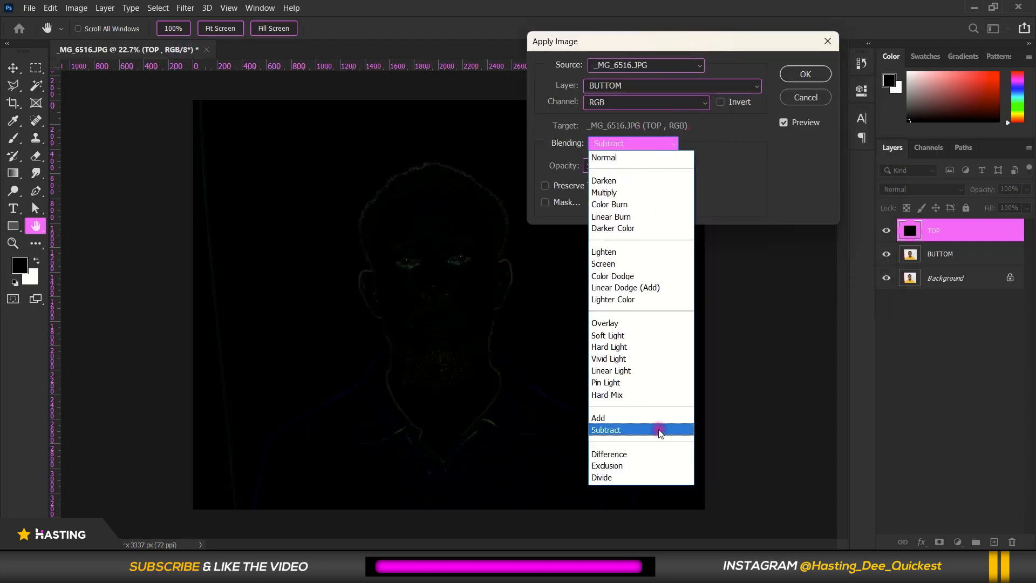
click(660, 431)
double_click(726, 164)
text(2)
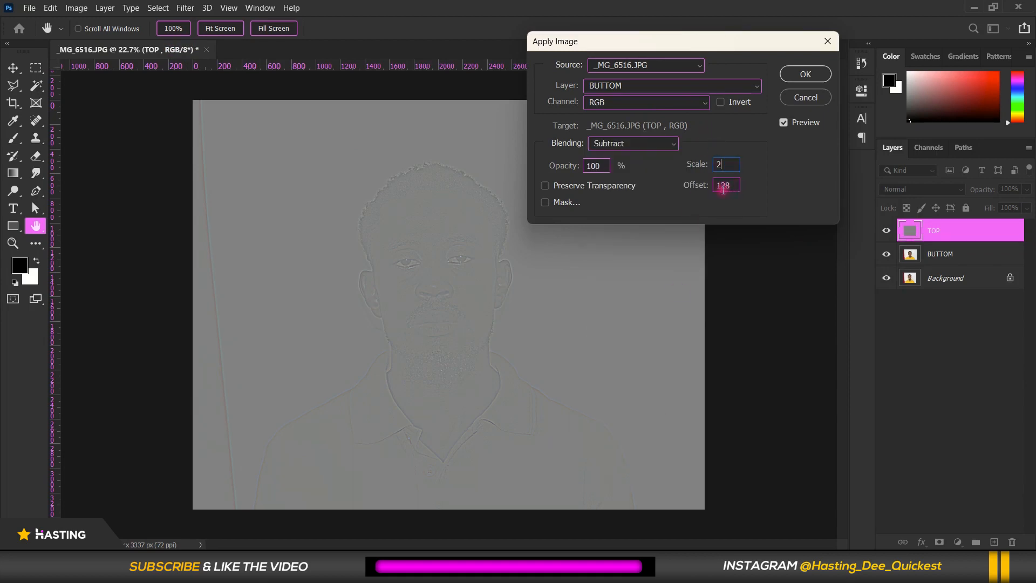
click(722, 186)
click(799, 75)
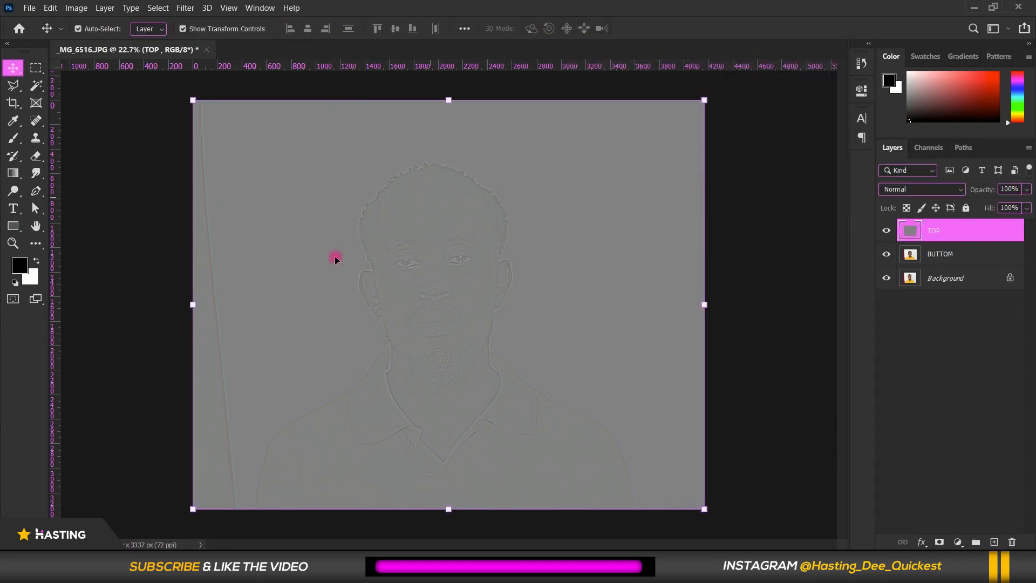
Set the TOP layer's blend mode to Linear Light
scroll(307, 309, up, 1)
scroll(306, 308, up, 2)
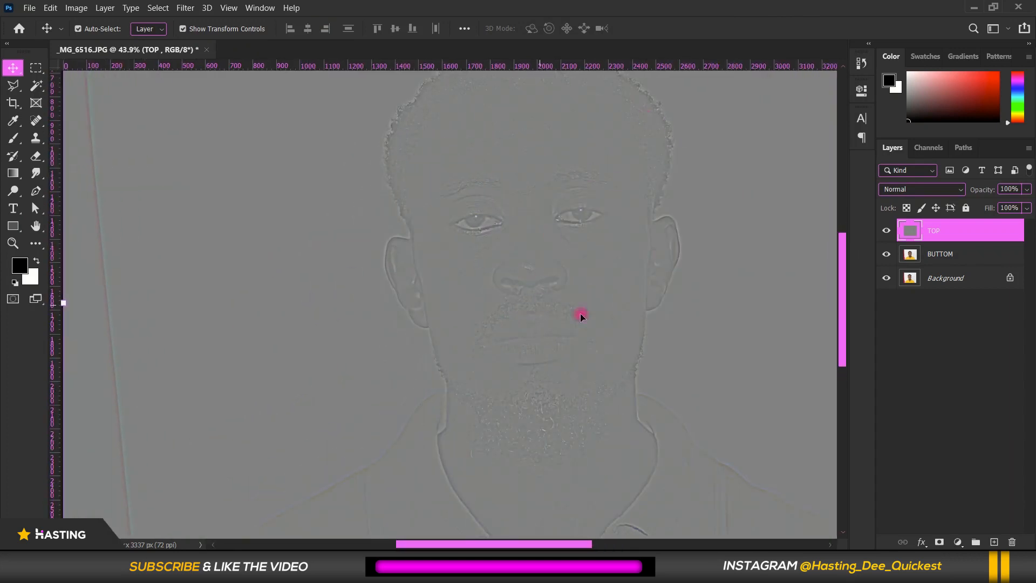
scroll(645, 343, up, 2)
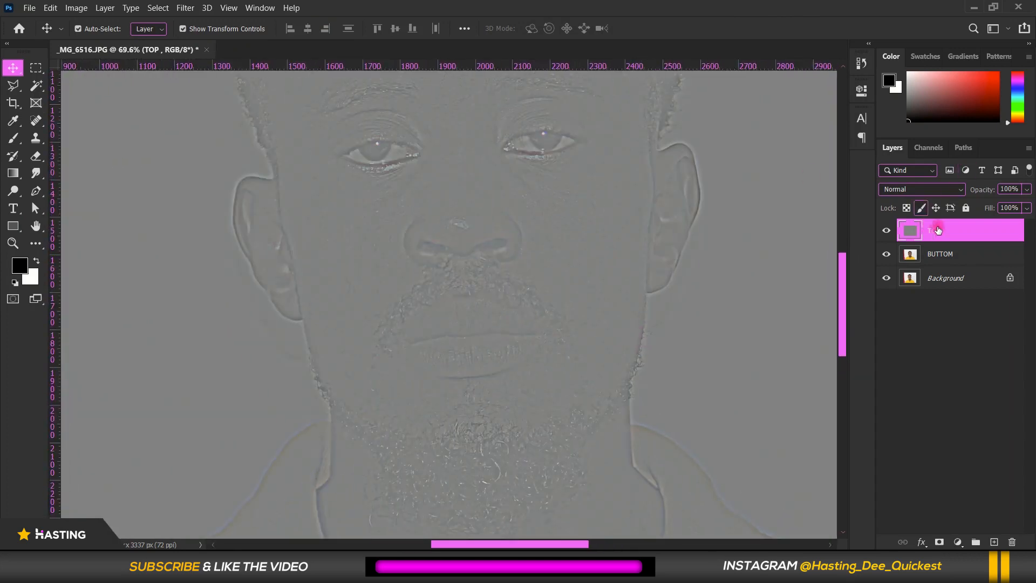
scroll(429, 361, down, 3)
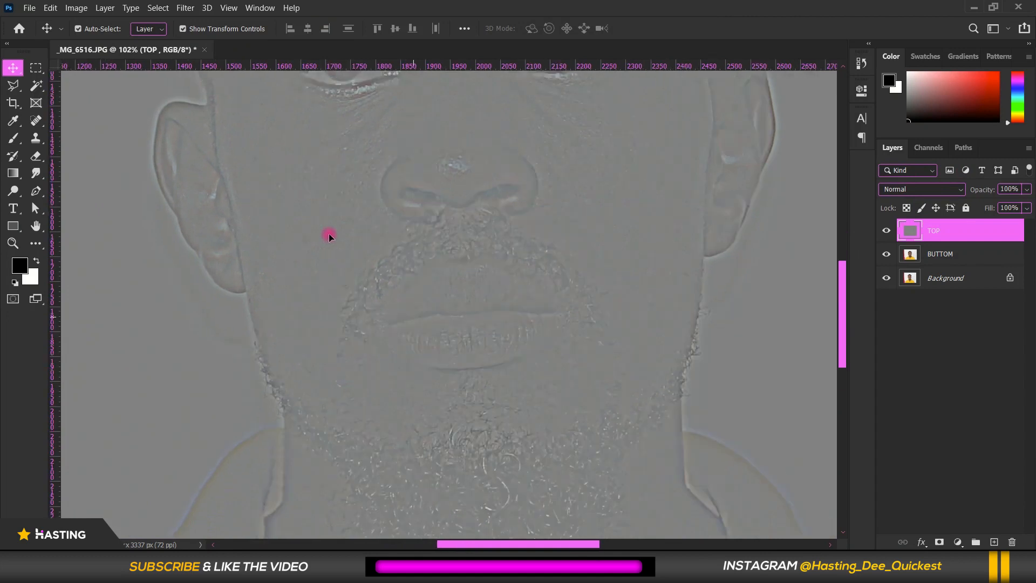
scroll(518, 266, down, 2)
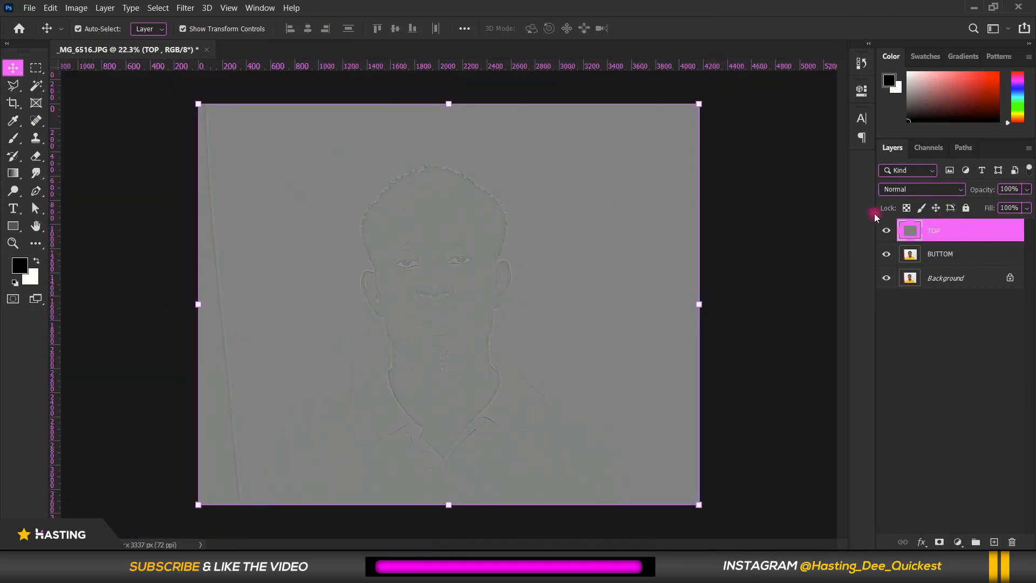
click(923, 189)
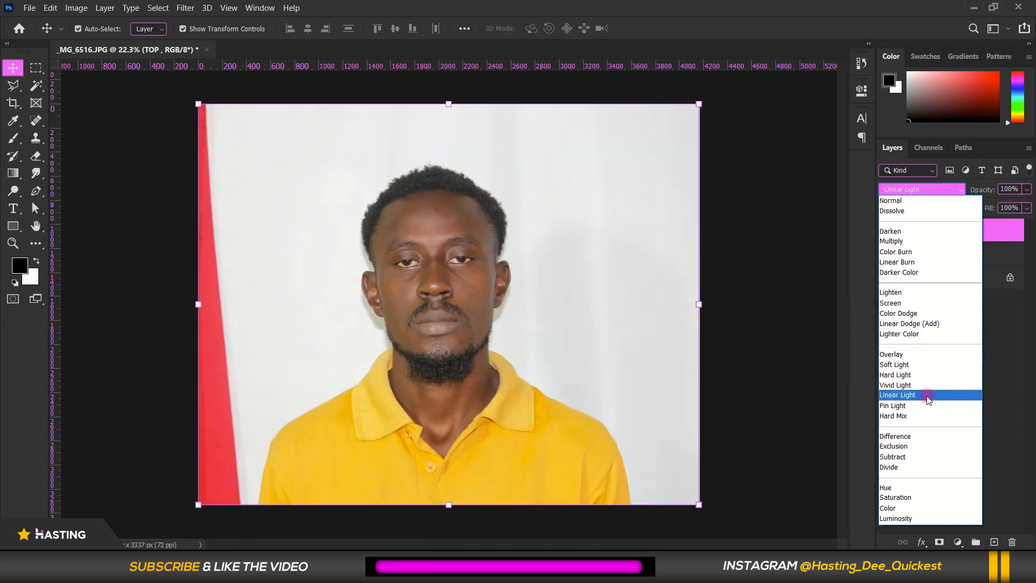
click(928, 398)
key(ctrl+plus)
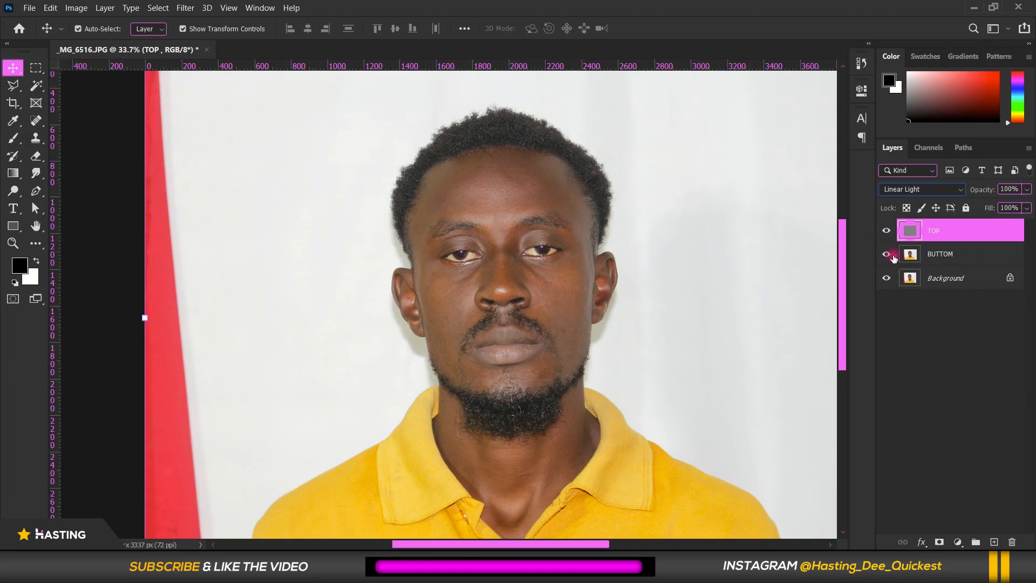
Combine the TOP and BUTTOM layers into one layer group
click(954, 256)
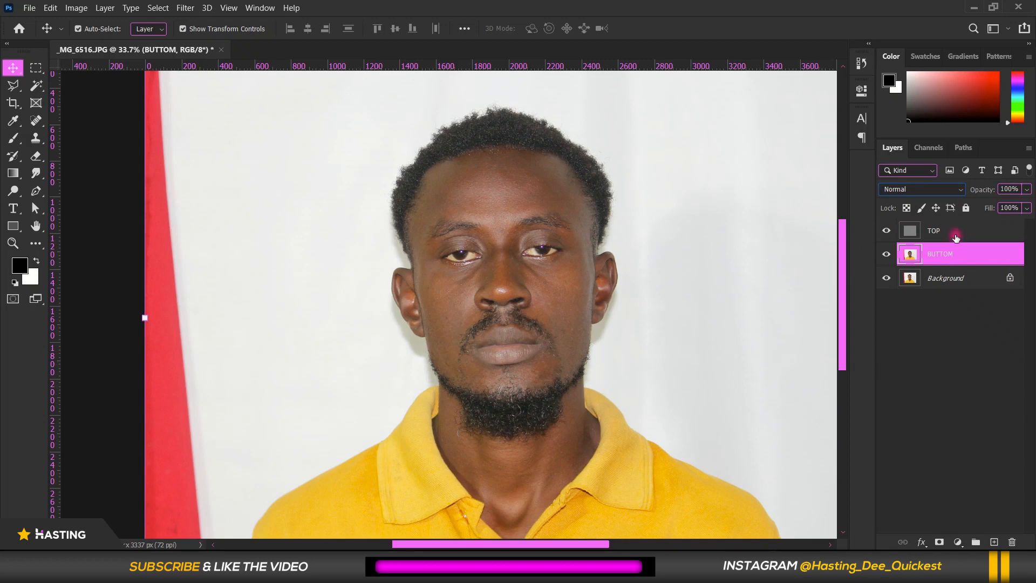
click(960, 233)
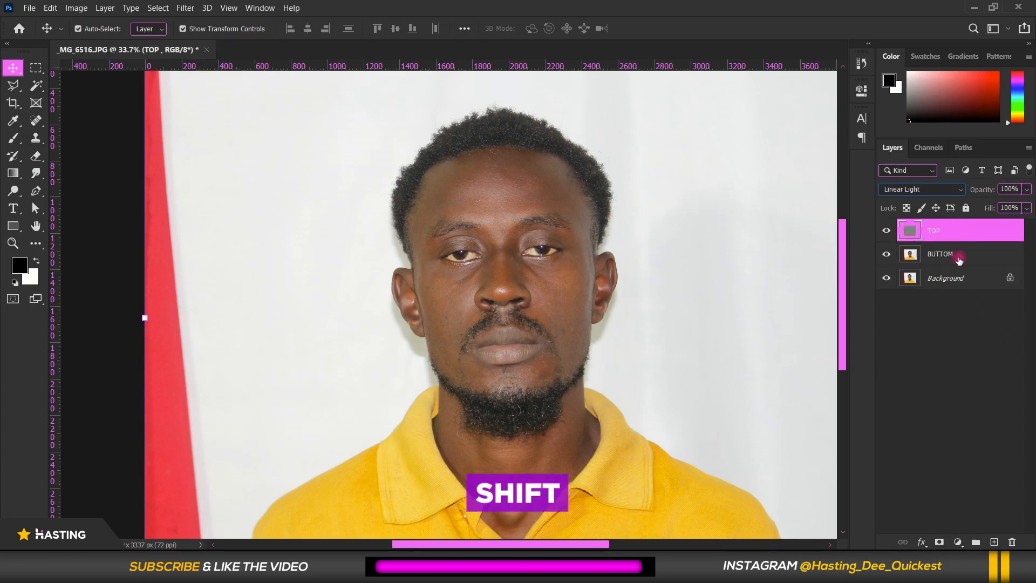
shift+click(958, 259)
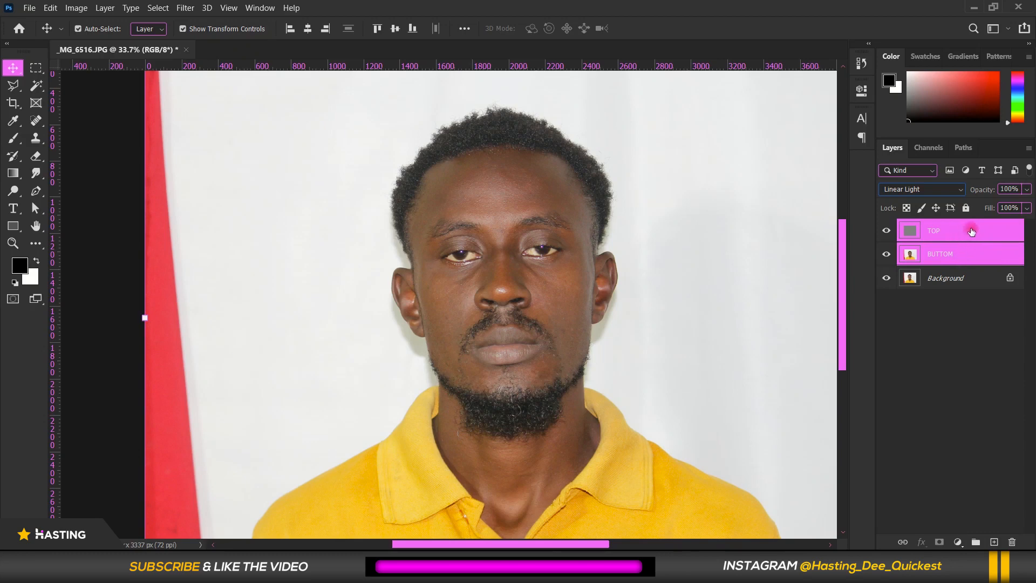
drag(981, 250, 977, 541)
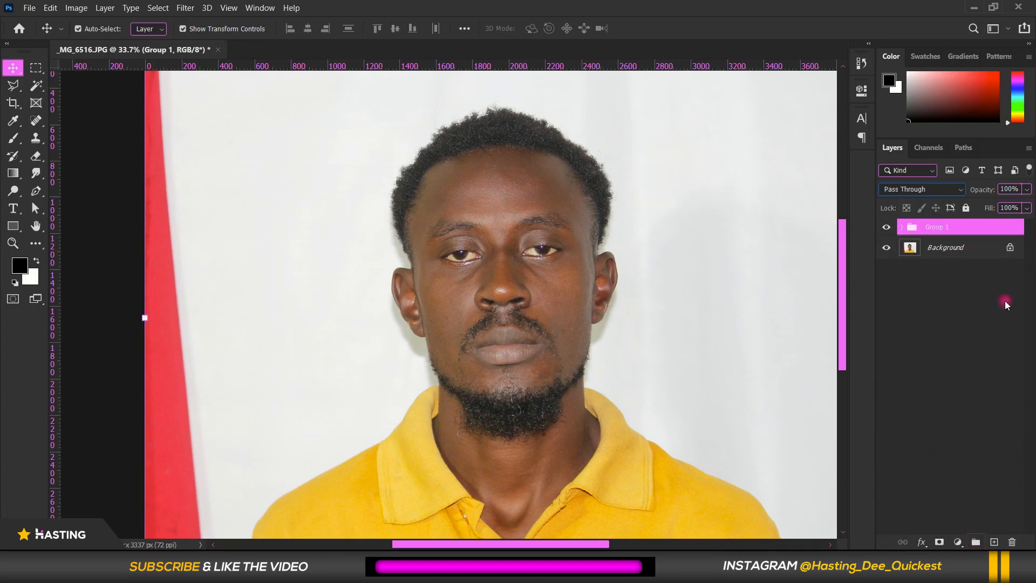
Rename the new layer group FREQUENCY SEPARATION
double_click(937, 228)
text(f)
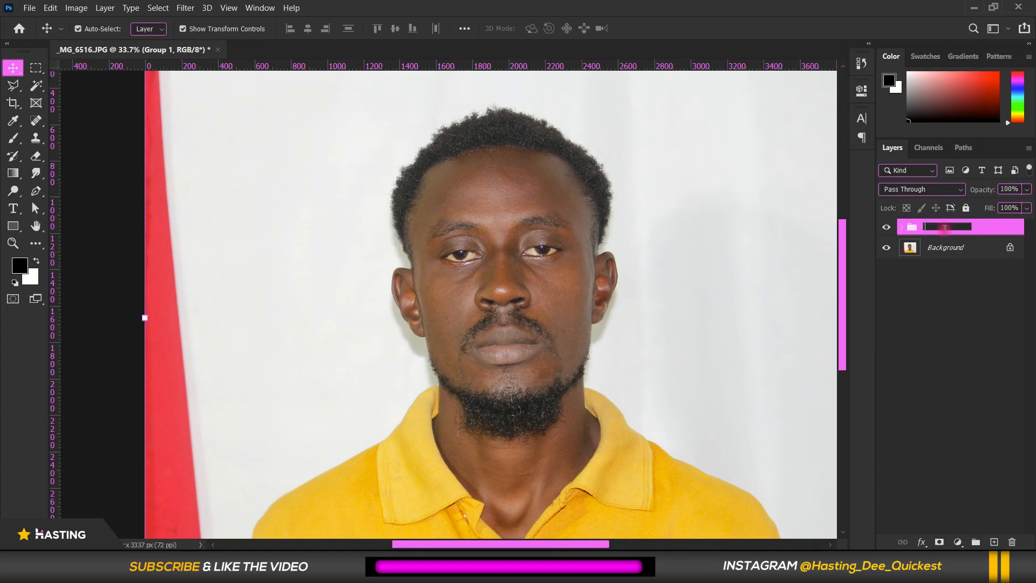
text(REQUENCY SEPARATION)
key(Return)
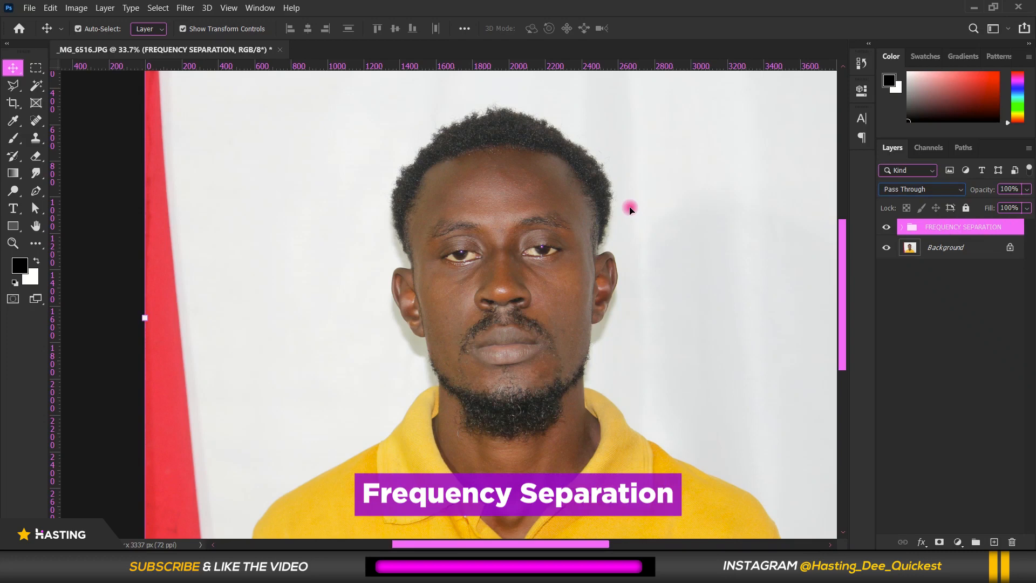
Check the layers inside the FREQUENCY SEPARATION group and compare the portrait with the group hidden and shown
click(902, 228)
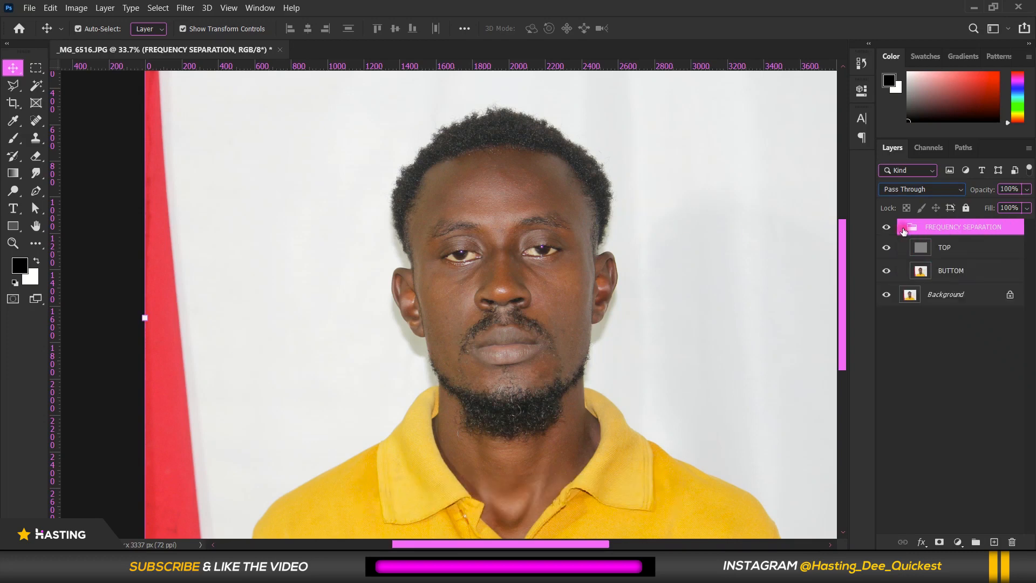
click(903, 228)
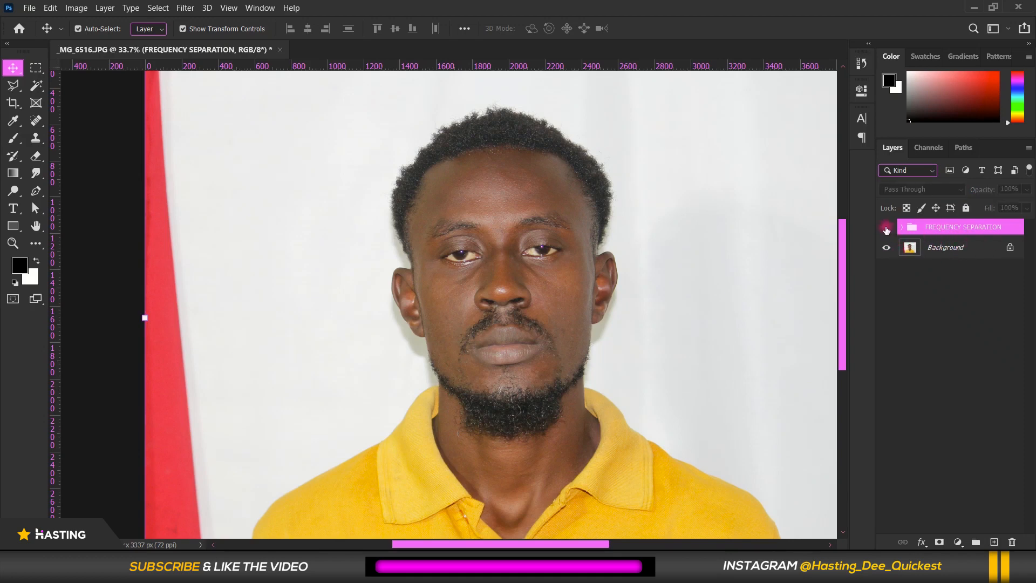
click(886, 227)
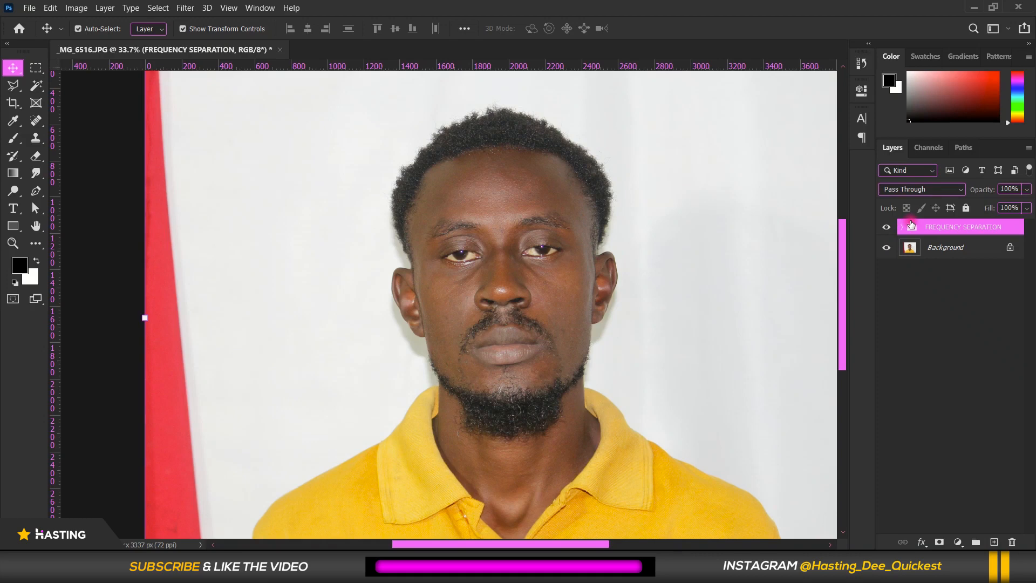
Select the BUTTOM layer inside the FREQUENCY SEPARATION group and activate the Mixer Brush tool
click(902, 227)
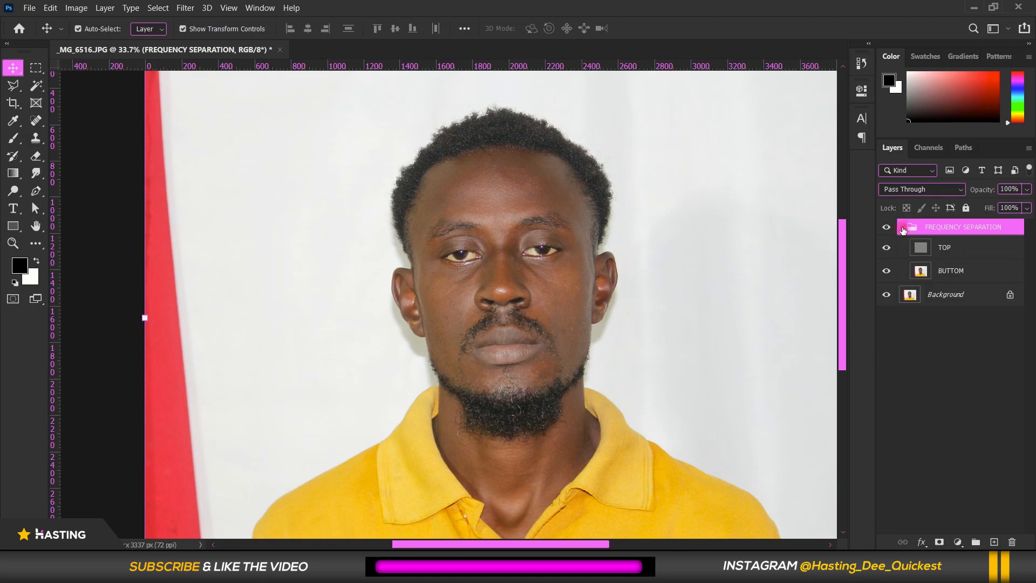
click(966, 272)
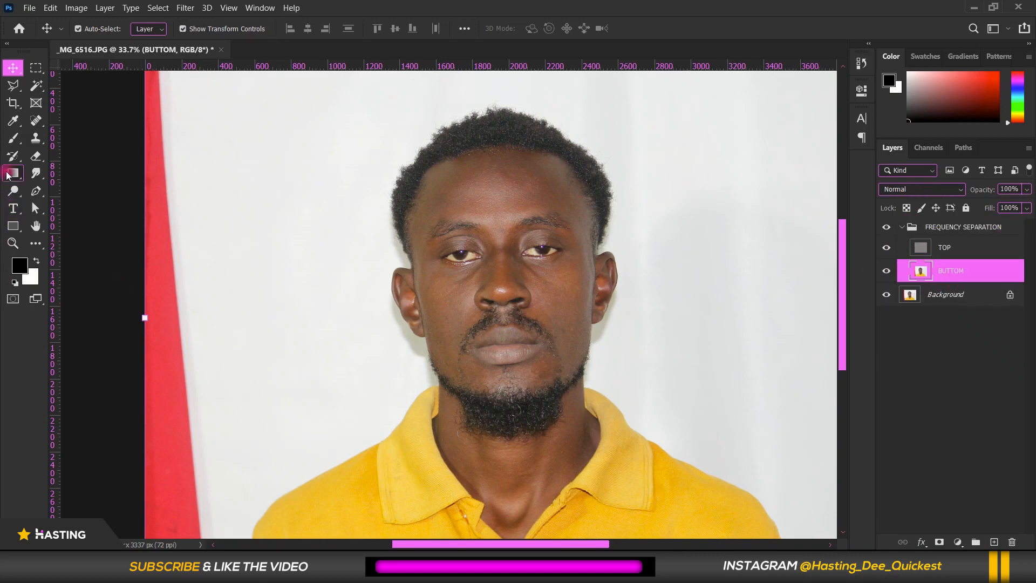
click(18, 144)
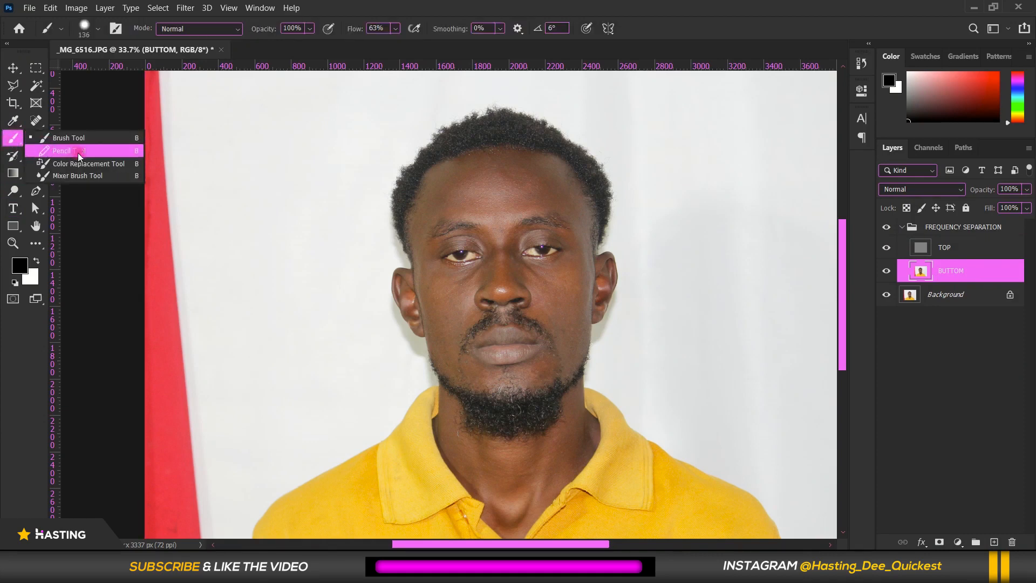
click(112, 176)
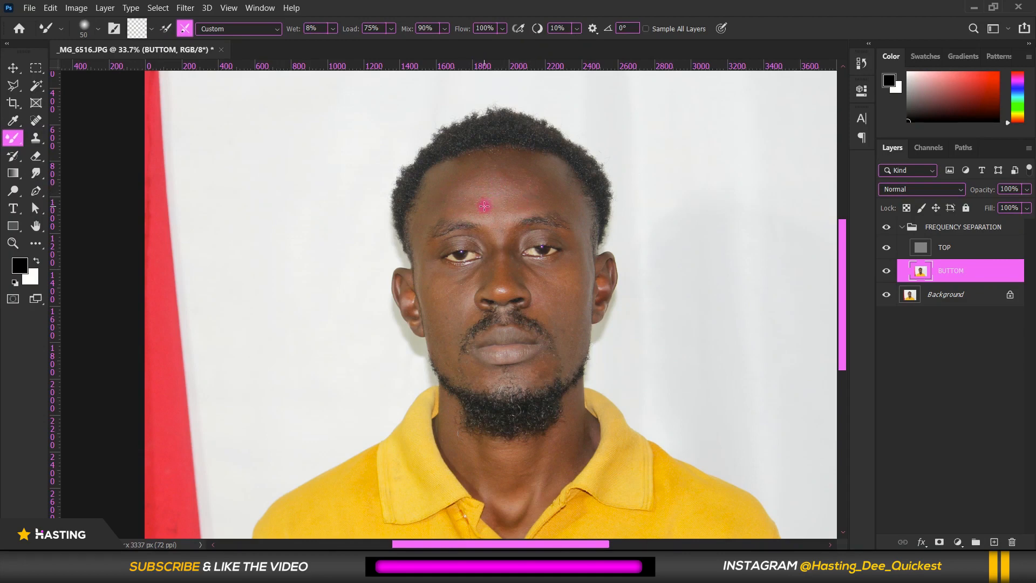
Set the Mixer Brush size to 149 px, keeping the soft tip at 0% hardness
right_click(478, 186)
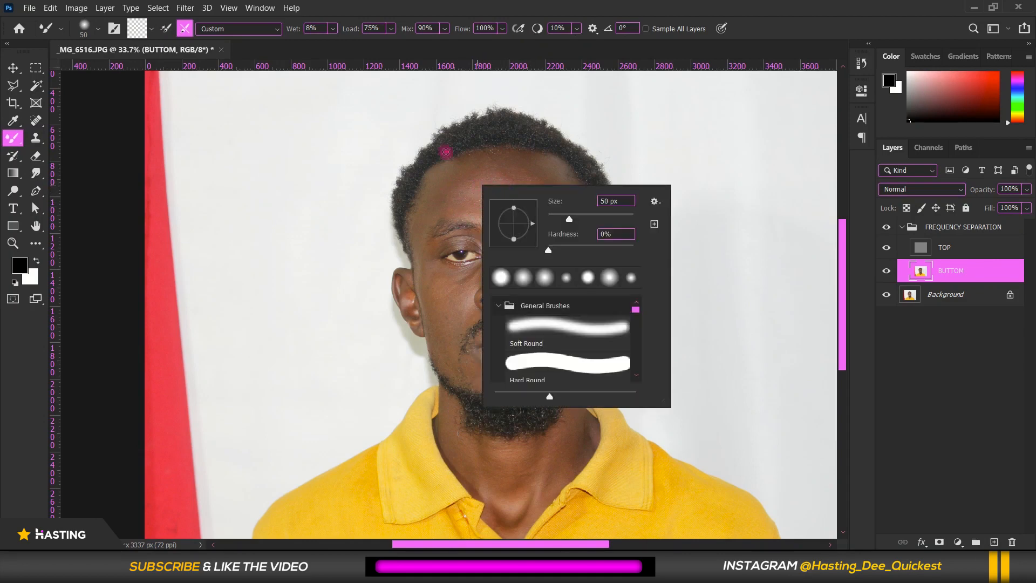
click(449, 163)
right_click(449, 164)
right_click(463, 142)
drag(556, 175, 587, 175)
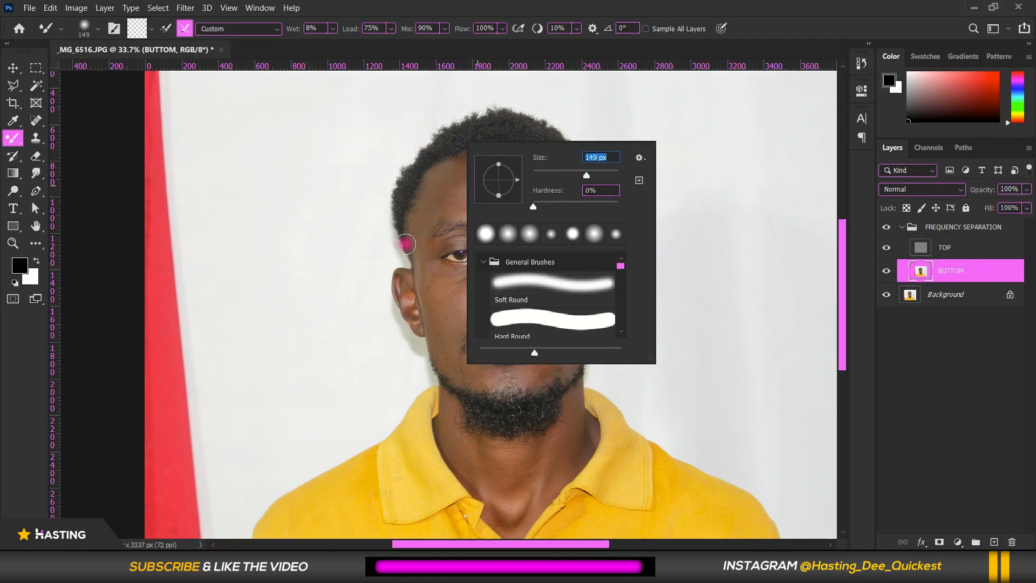
click(775, 30)
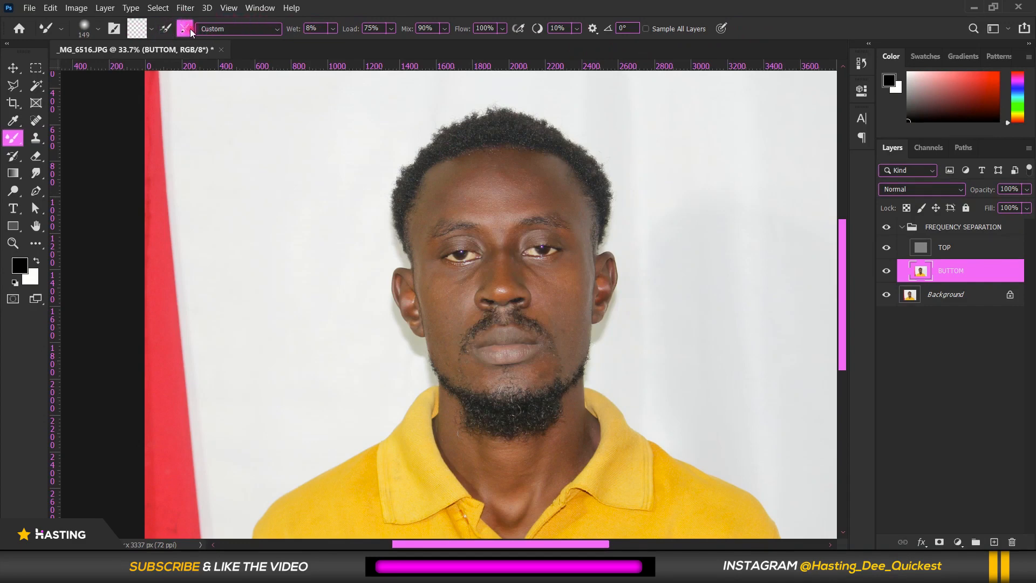
Clean the Mixer Brush of any loaded colour
click(153, 29)
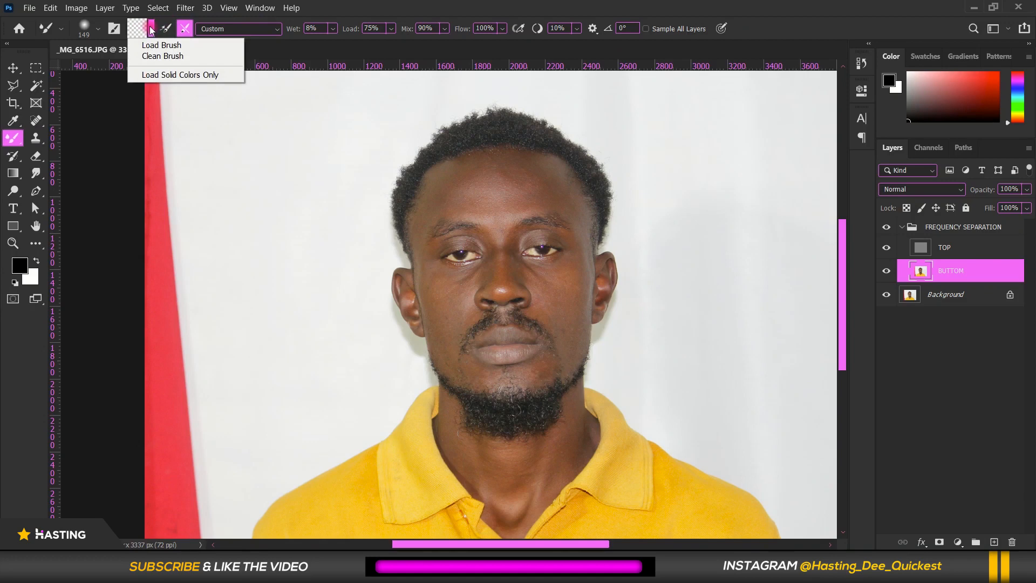
click(150, 27)
click(152, 31)
click(154, 56)
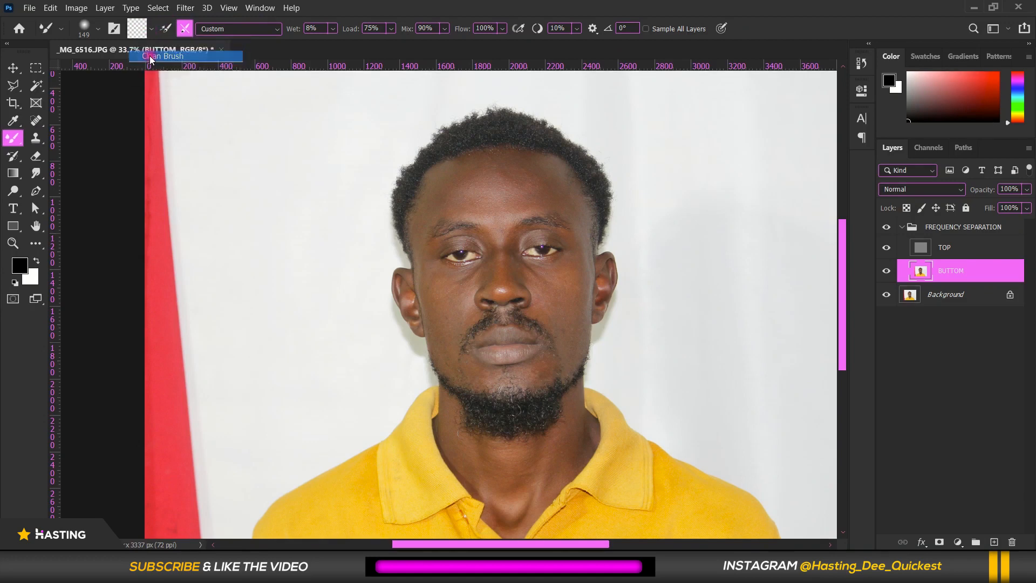
Review the Mixer Brush's load-after-stroke option and its Load and Mix settings
click(165, 31)
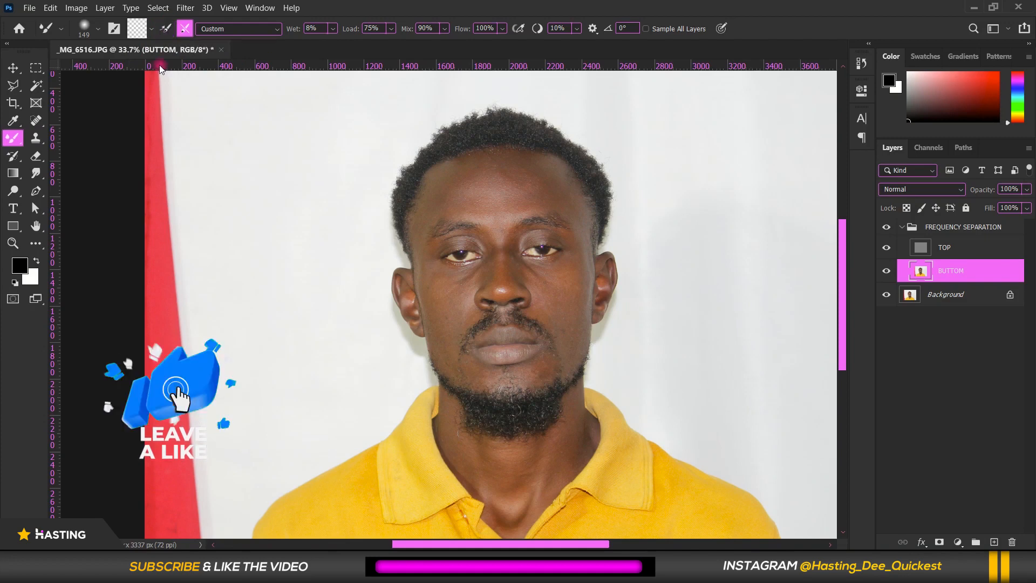
click(167, 32)
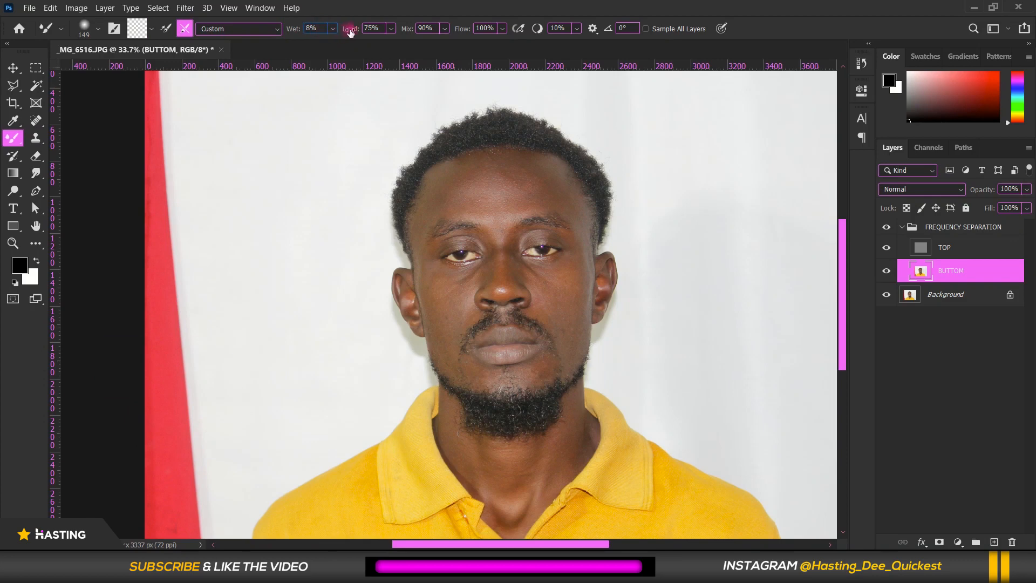
click(382, 29)
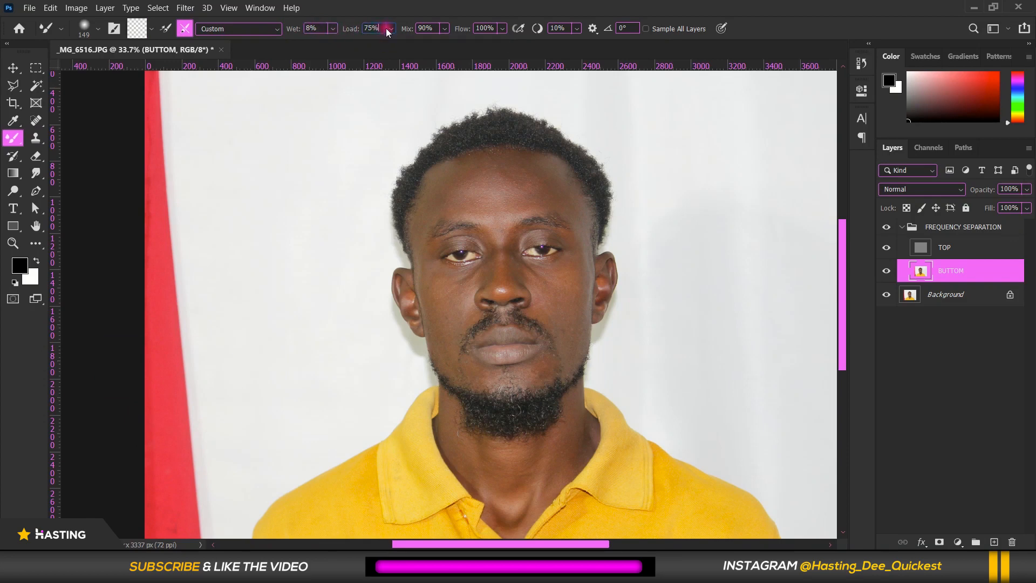
click(432, 28)
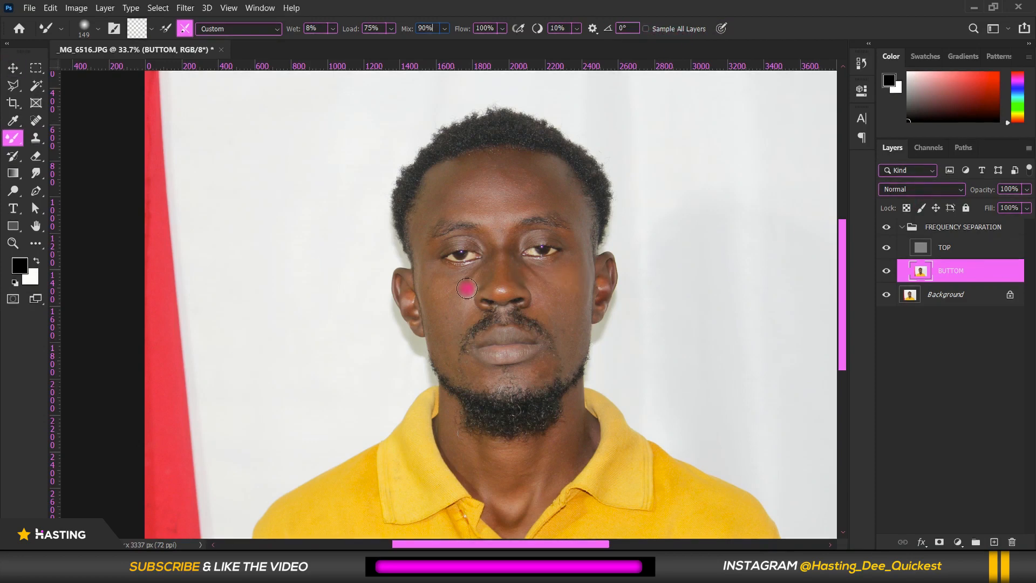
Hide the TOP layer and blend the uneven forehead tones on BUTTOM with the Mixer Brush, enlarging it to 202 px
click(883, 249)
click(884, 249)
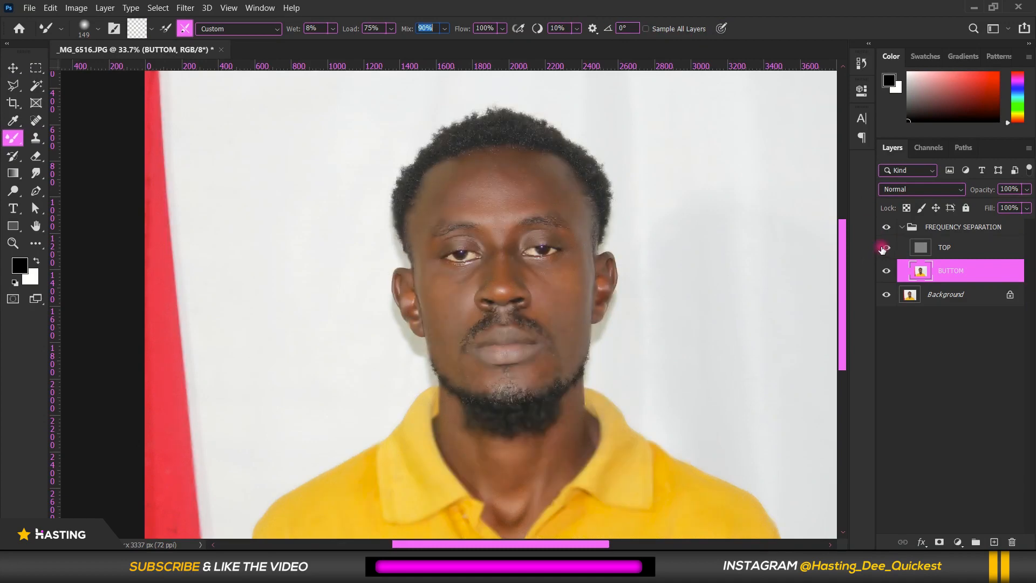
click(891, 250)
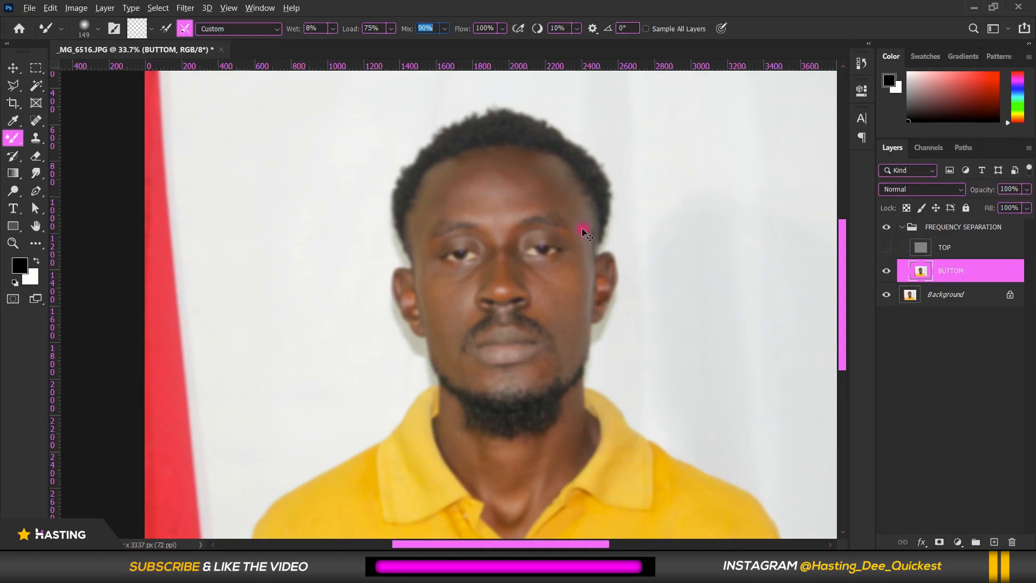
key(ctrl+plus)
key(ctrl+plus)
drag(578, 214, 460, 296)
drag(398, 180, 434, 261)
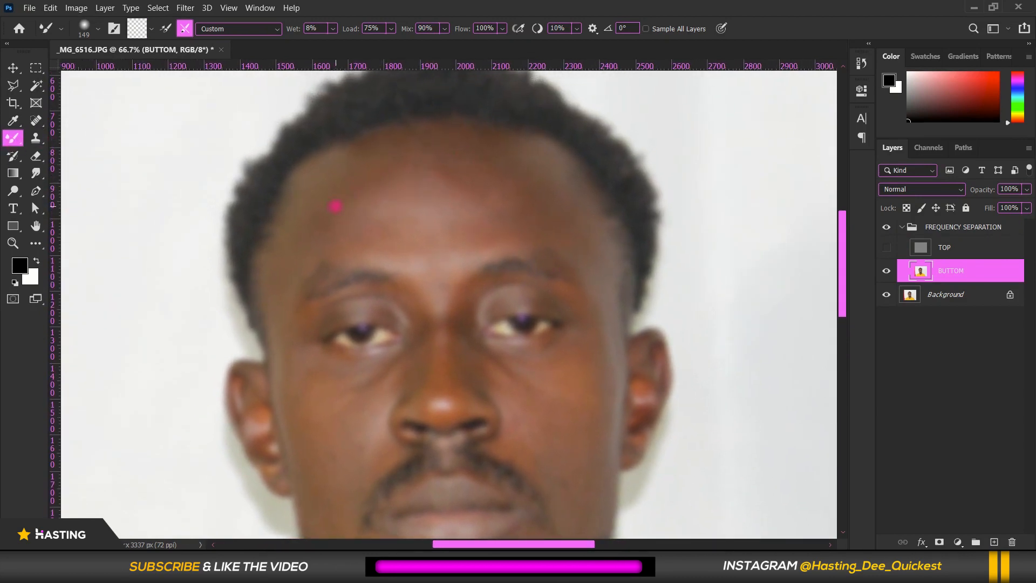
drag(337, 205, 349, 202)
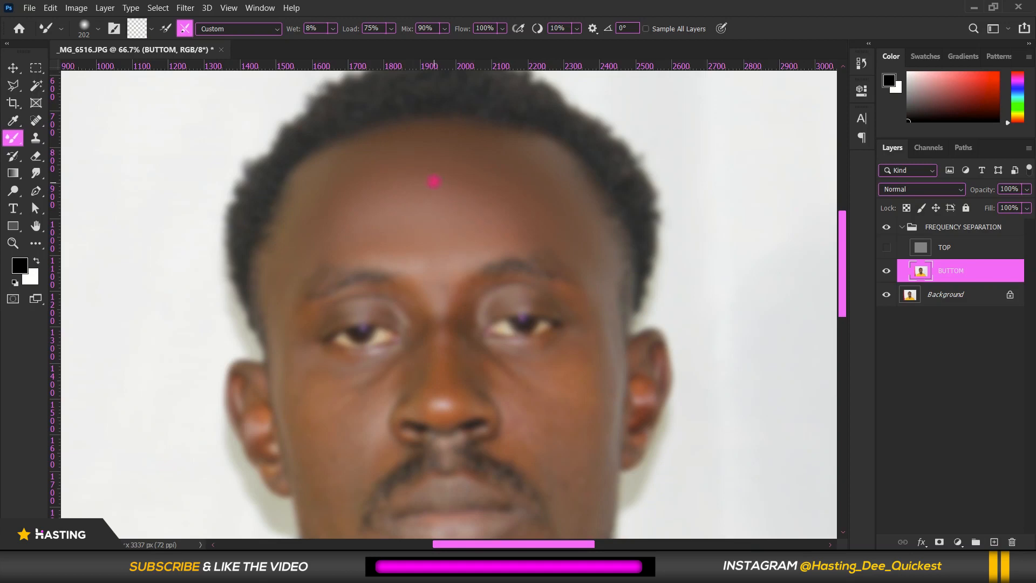
Show the TOP layer again and compare the smoothed forehead with the FREQUENCY SEPARATION group hidden and shown
click(887, 250)
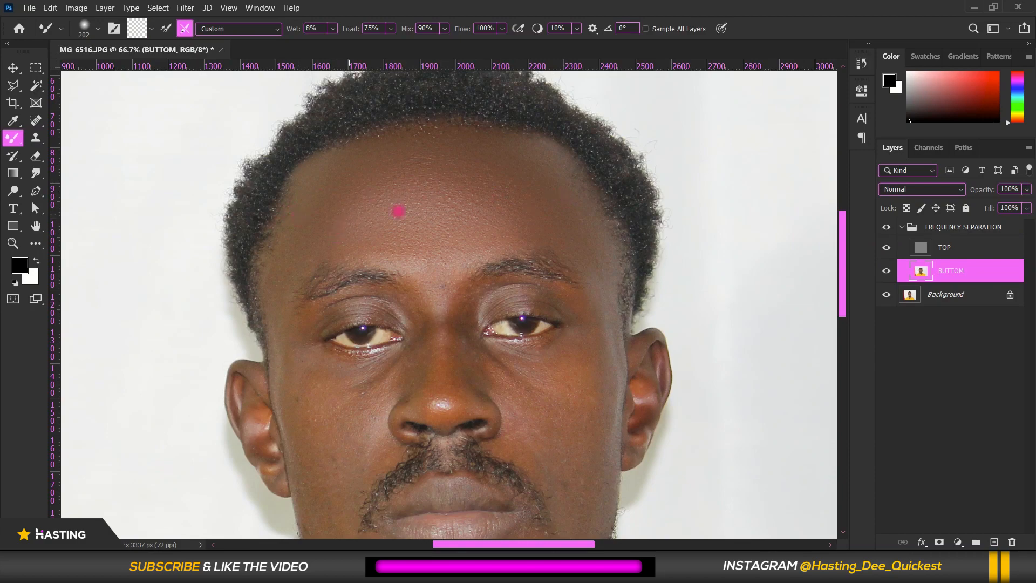
scroll(416, 200, up, 5)
scroll(415, 199, down, 5)
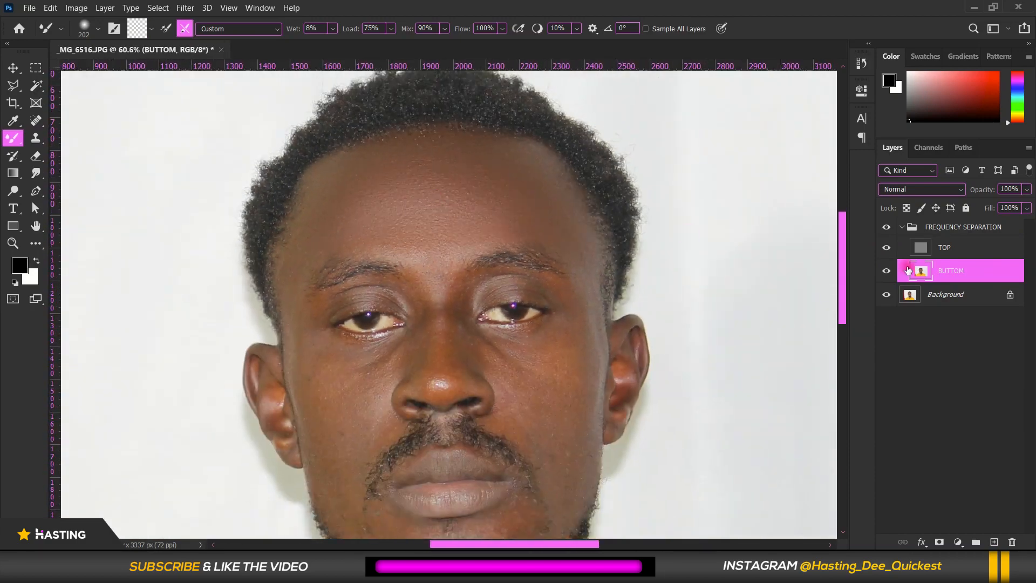
click(887, 227)
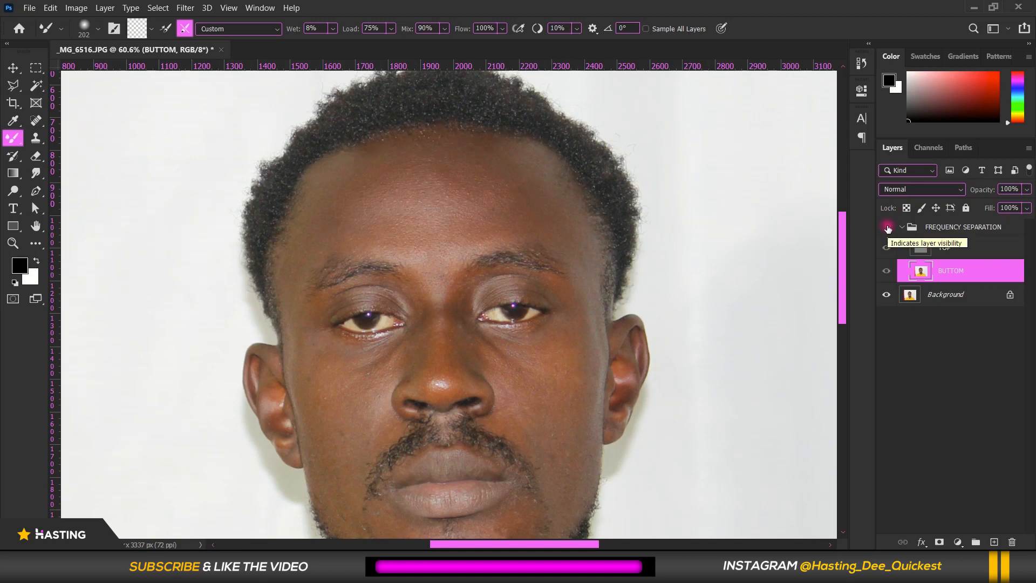
click(887, 227)
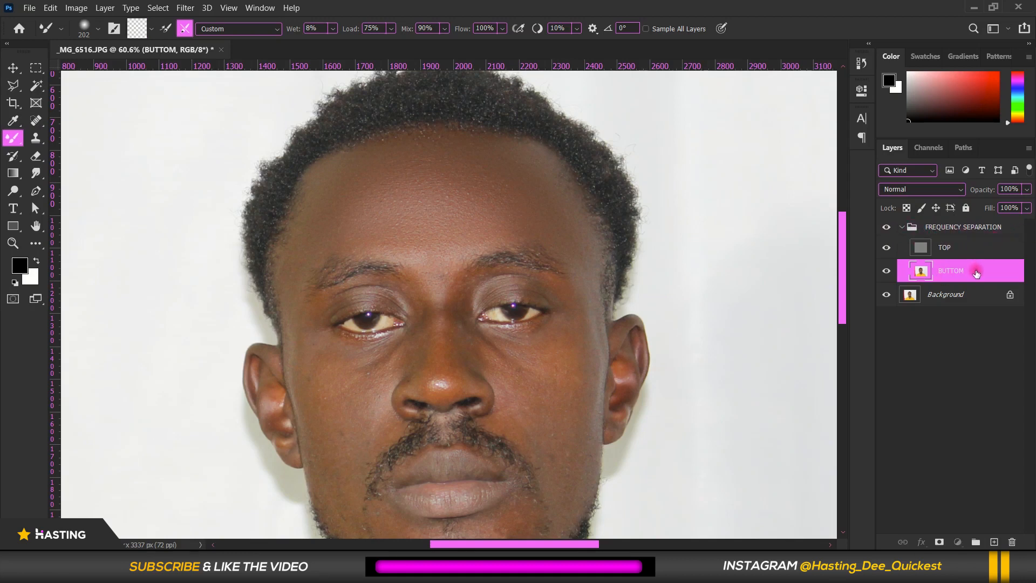
click(887, 250)
Reduce the Mixer Brush to 152 px and blend the uneven tones on the subject's left cheek on BUTTOM
scroll(776, 248, down, 2)
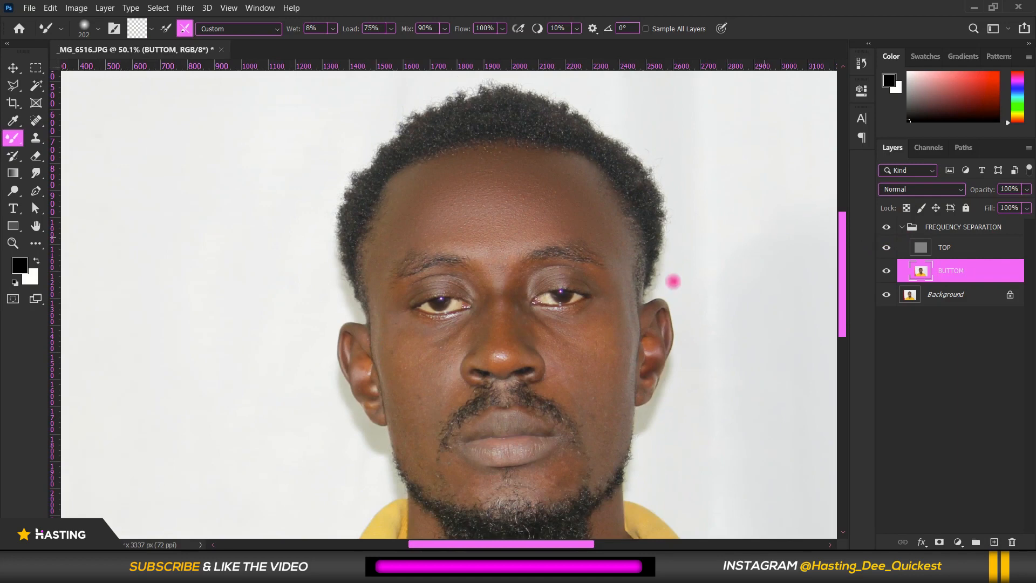
scroll(613, 373, up, 4)
scroll(613, 370, up, 1)
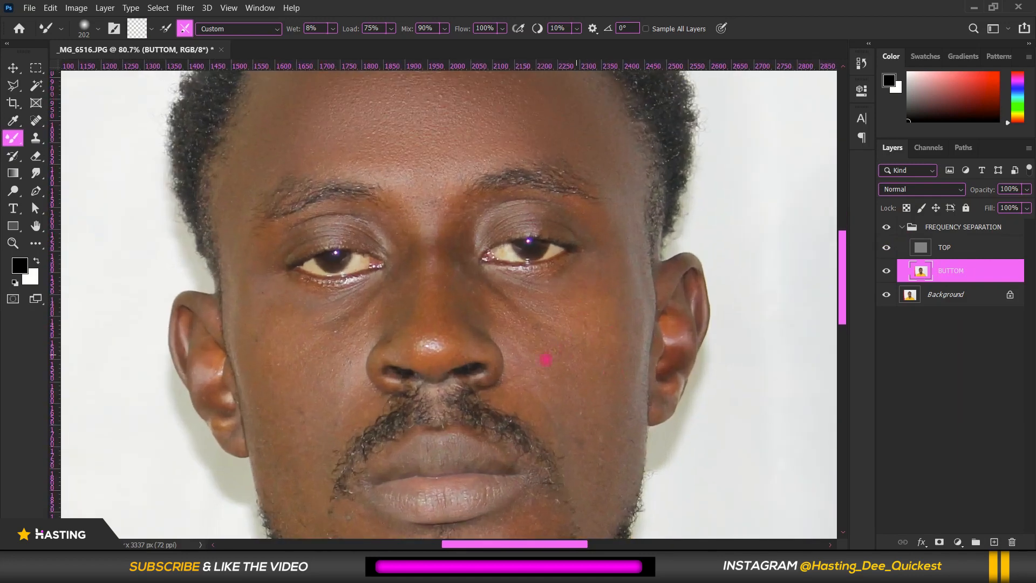
drag(618, 290, 590, 309)
scroll(582, 313, up, 2)
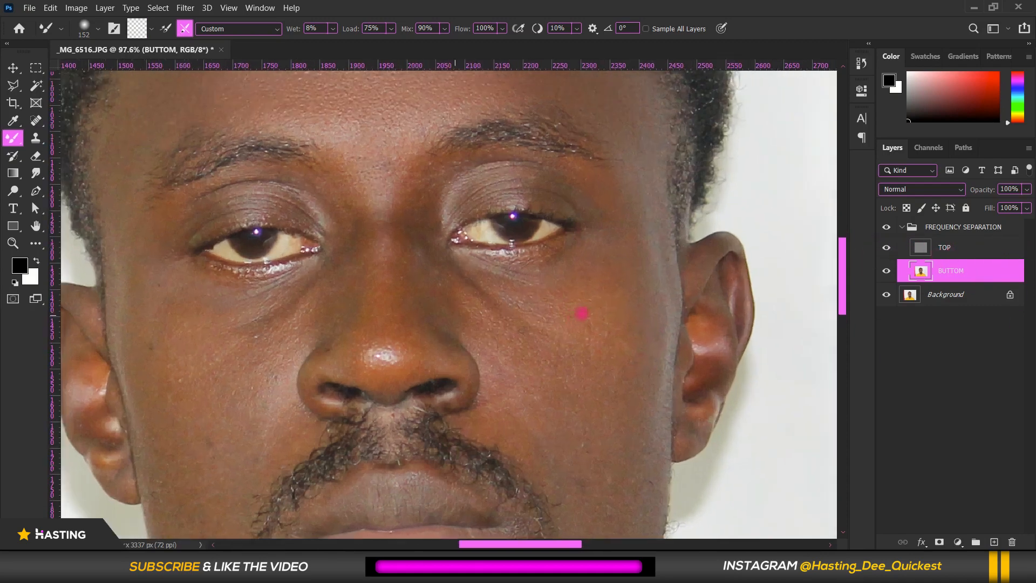
scroll(582, 313, down, 2)
scroll(346, 203, up, 2)
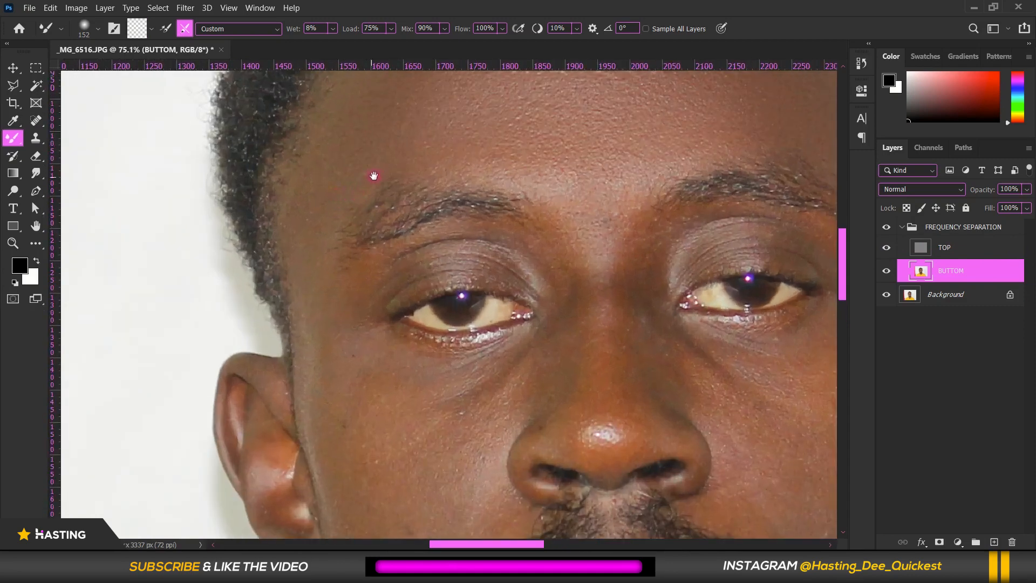
Blend the tones on the subject's right temple and cheek beside the ear with the 152 px Mixer Brush
scroll(372, 173, up, 3)
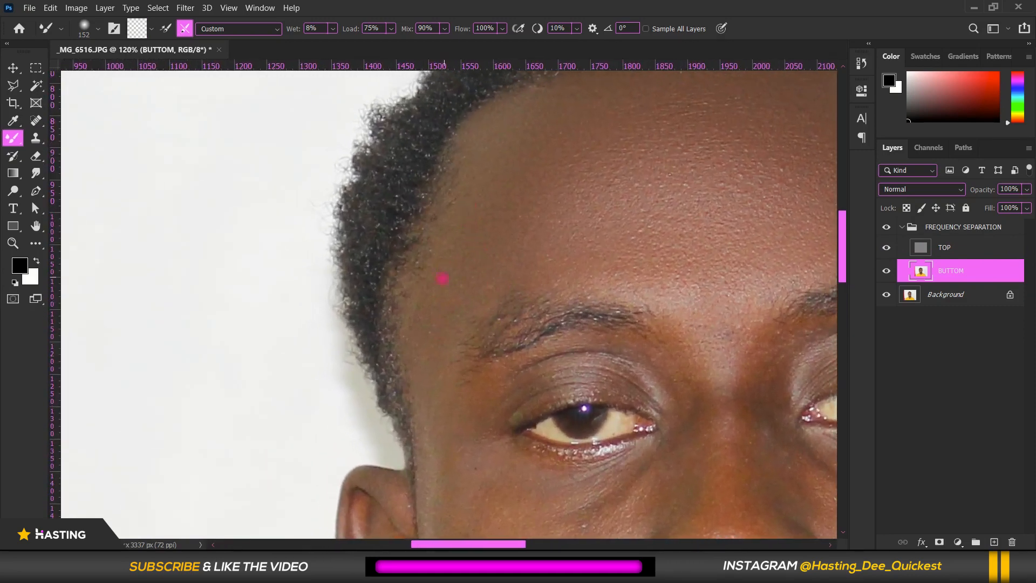
scroll(451, 274, down, 2)
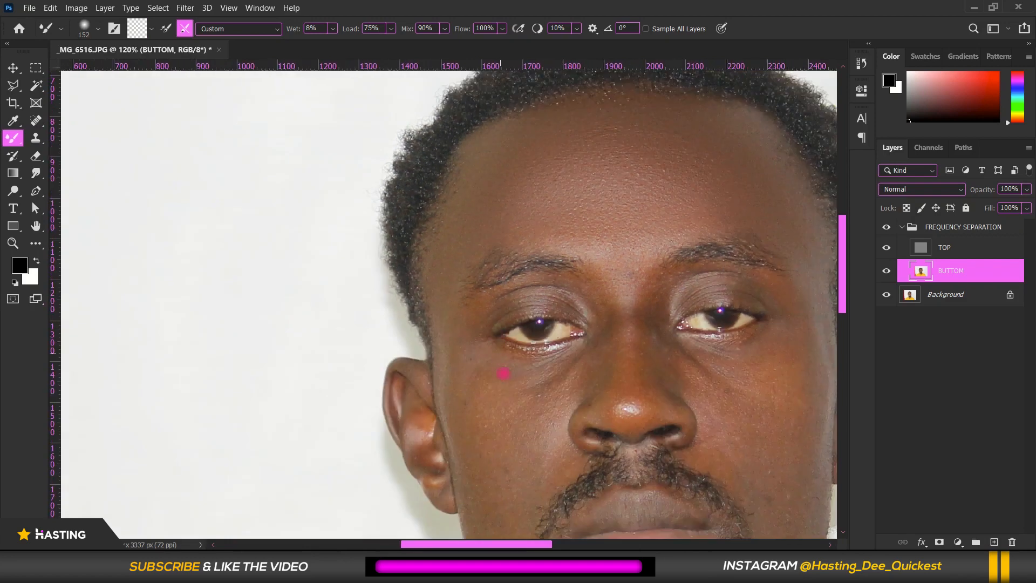
scroll(505, 363, up, 3)
scroll(466, 178, up, 2)
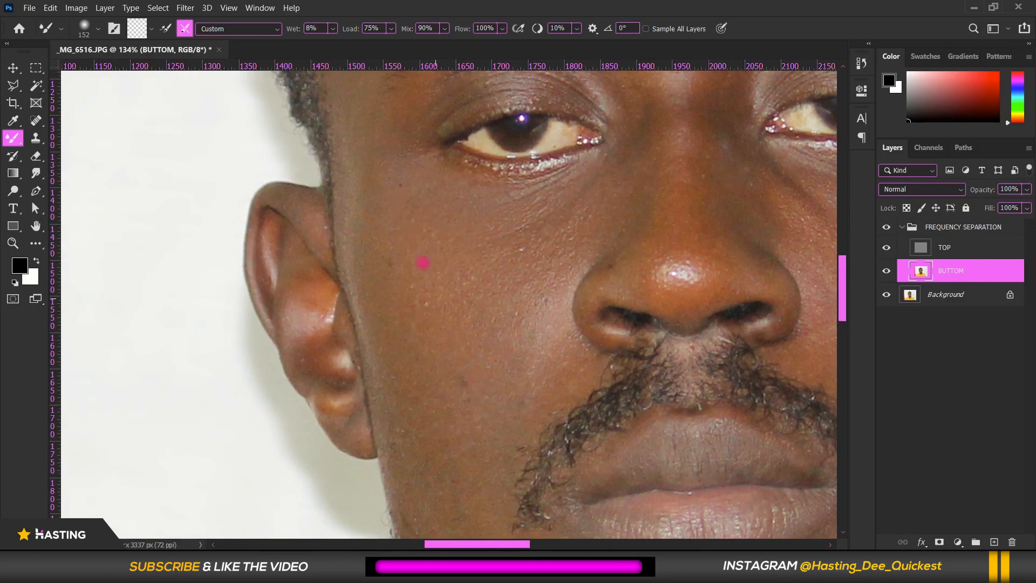
drag(415, 356, 423, 226)
scroll(424, 226, down, 3)
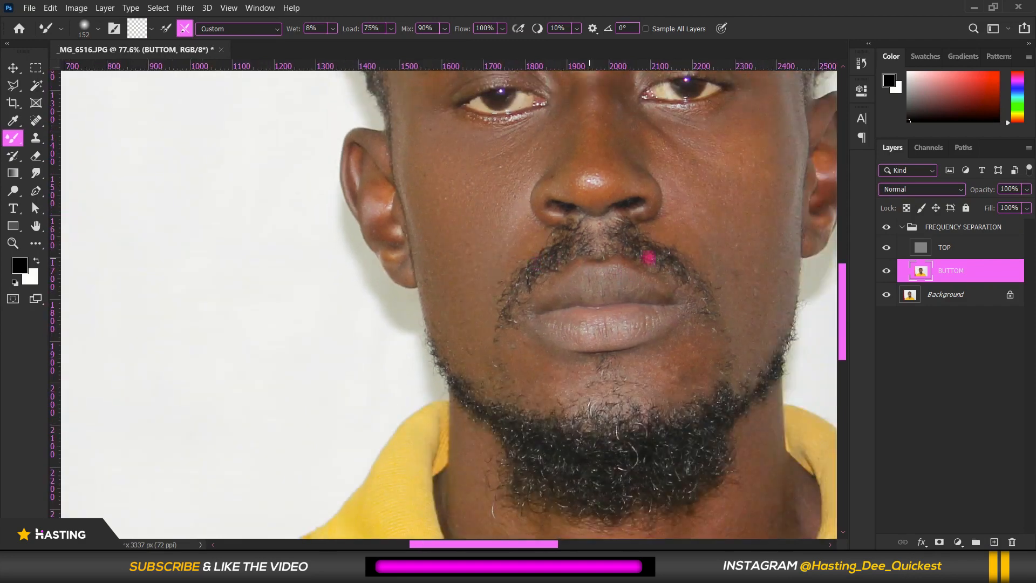
Smooth the remaining patches on the subject's left outer cheek, between the eye and ear, with the Mixer Brush
mouse_move(750, 240)
mouse_down()
mouse_move(613, 247)
mouse_move(597, 286)
mouse_move(608, 324)
mouse_up()
scroll(584, 247, up, 3)
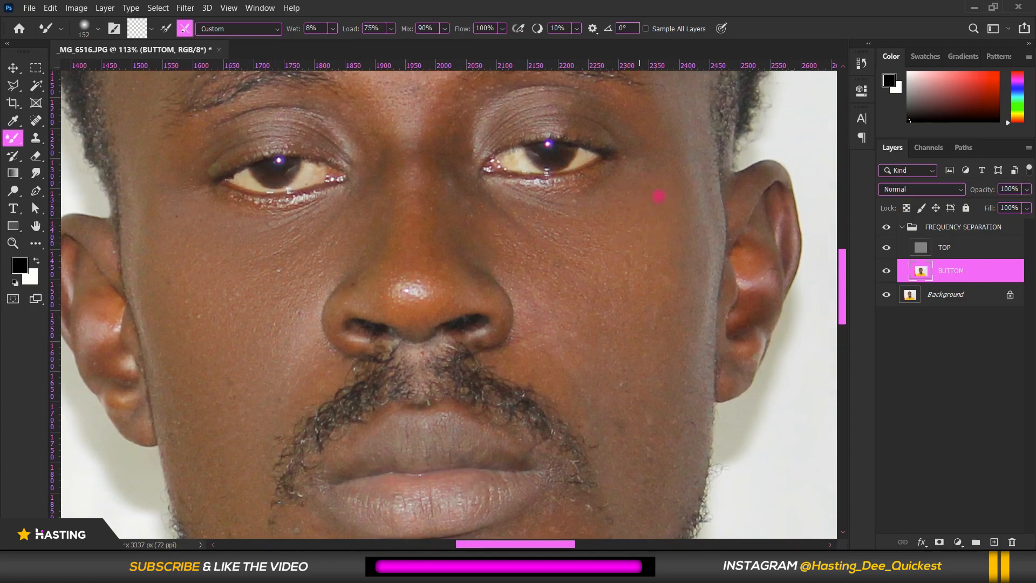
scroll(654, 215, down, 4)
scroll(666, 231, up, 1)
scroll(538, 157, down, 1)
scroll(471, 107, up, 3)
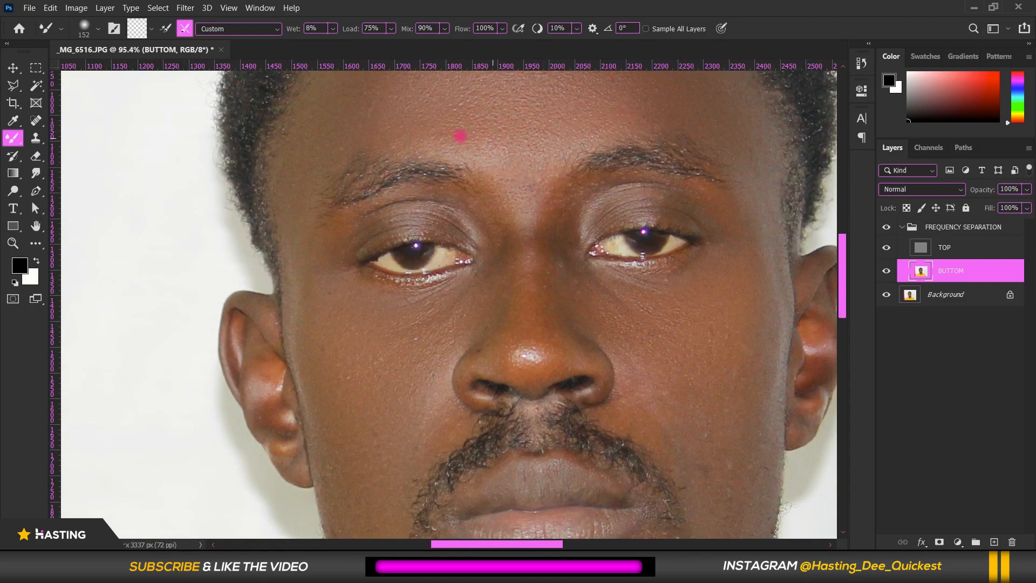
Reduce the Mixer Brush to 70 px and blend the dark tones under the eyes and beside the nose
scroll(567, 233, down, 1)
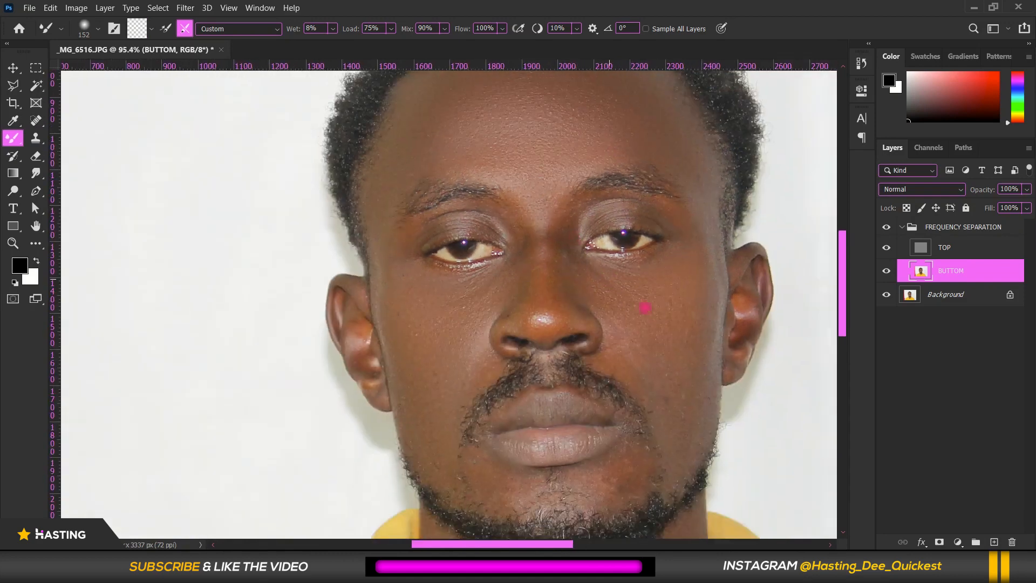
scroll(576, 277, up, 1)
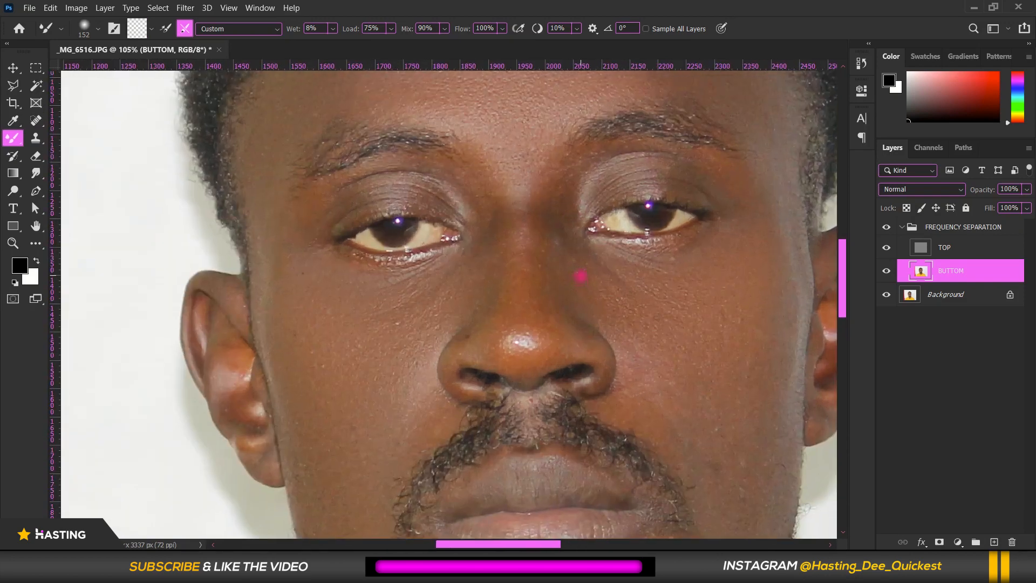
scroll(578, 272, up, 2)
drag(668, 301, 632, 302)
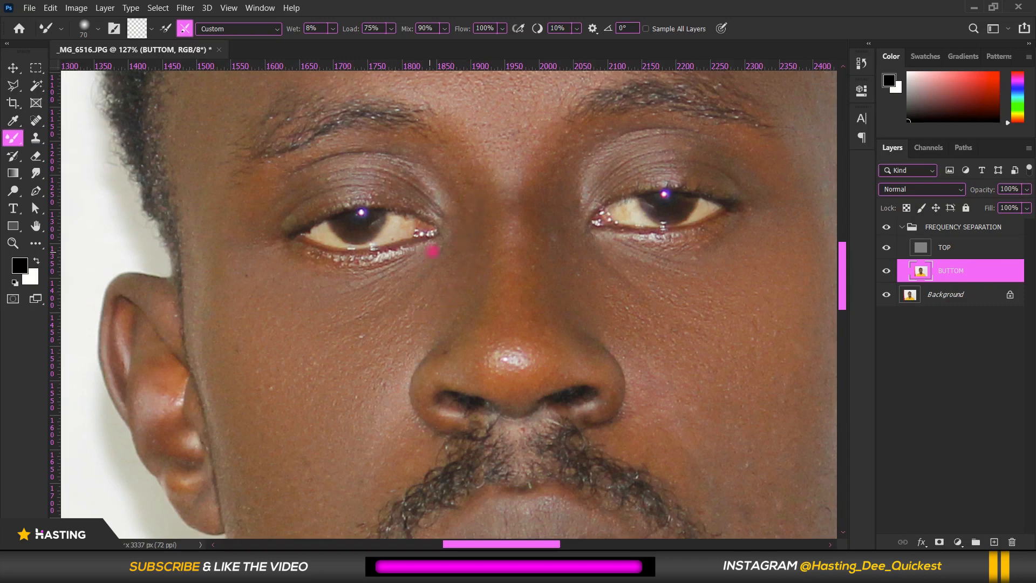
Compare the smoothed cheeks and under-eye areas with the FREQUENCY SEPARATION group hidden and shown
scroll(421, 262, down, 5)
click(886, 228)
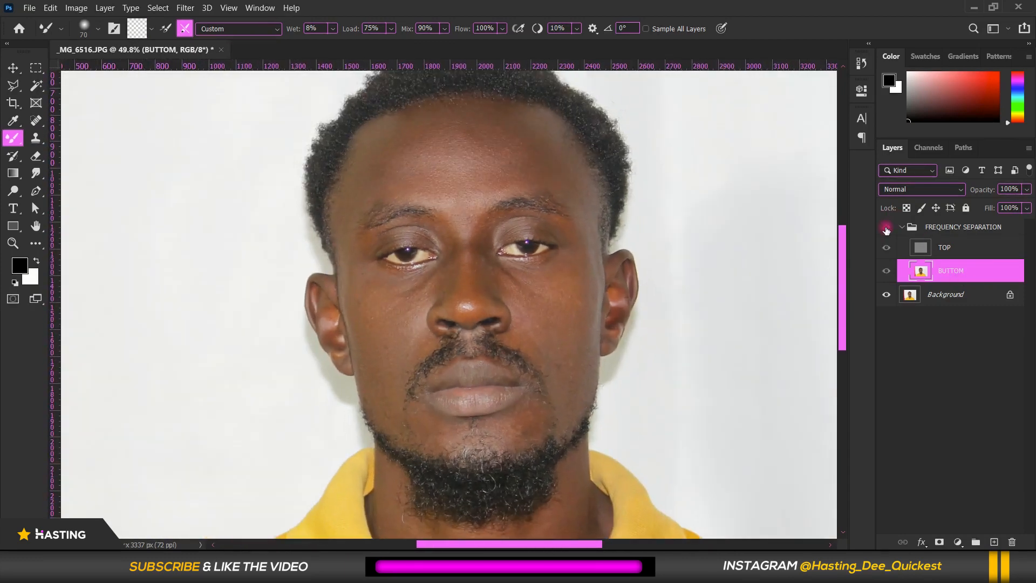
click(886, 228)
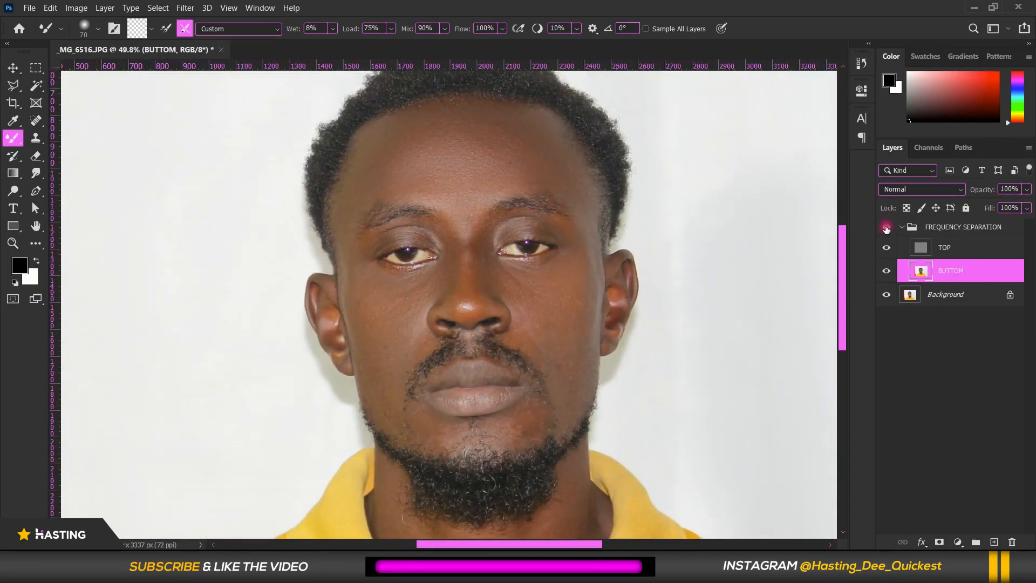
Enlarge the Mixer Brush to 105 px and blend the subject's left cheek between the nose and jaw
scroll(574, 421, up, 4)
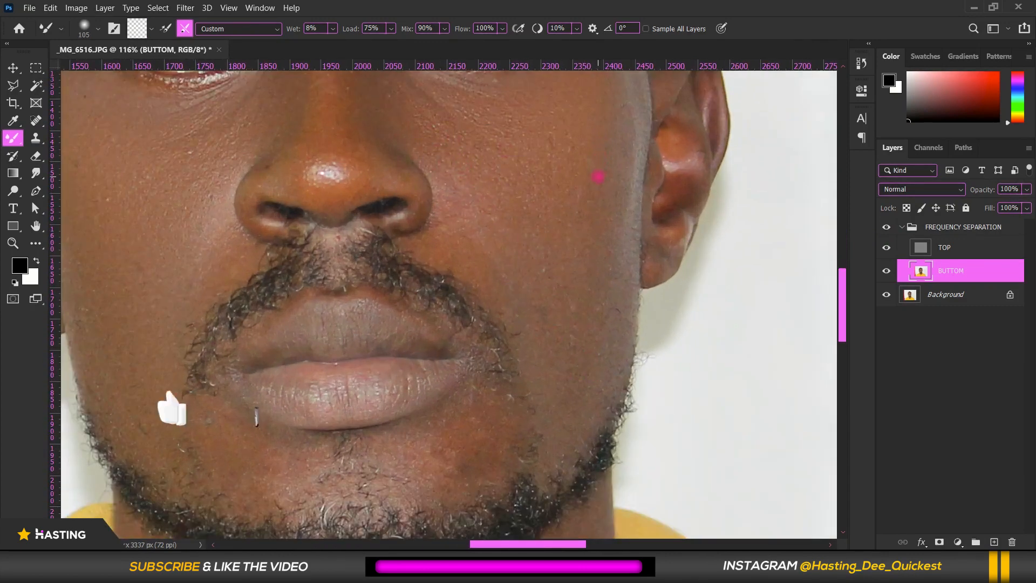
scroll(602, 257, down, 1)
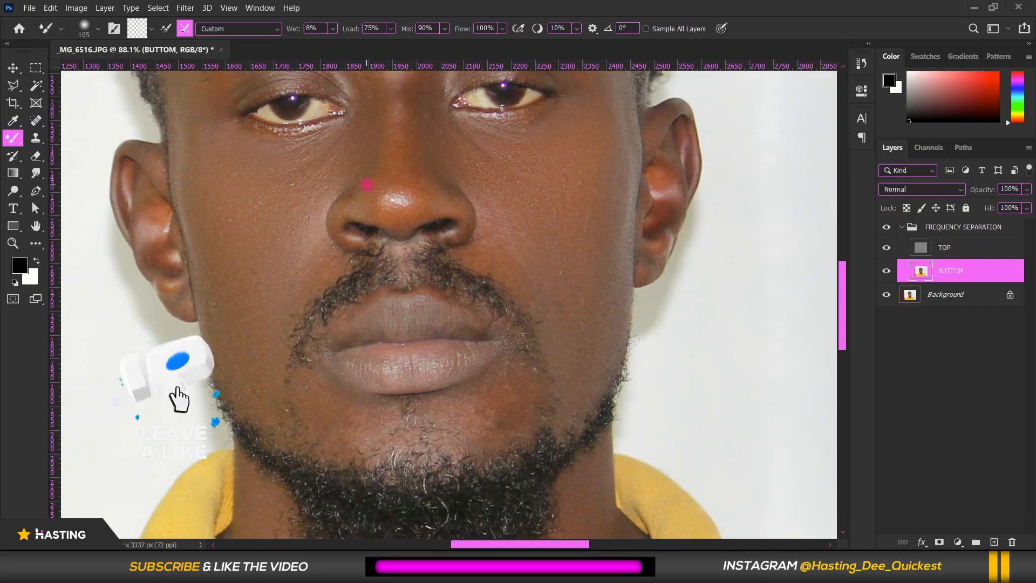
scroll(368, 182, up, 4)
drag(443, 202, 474, 259)
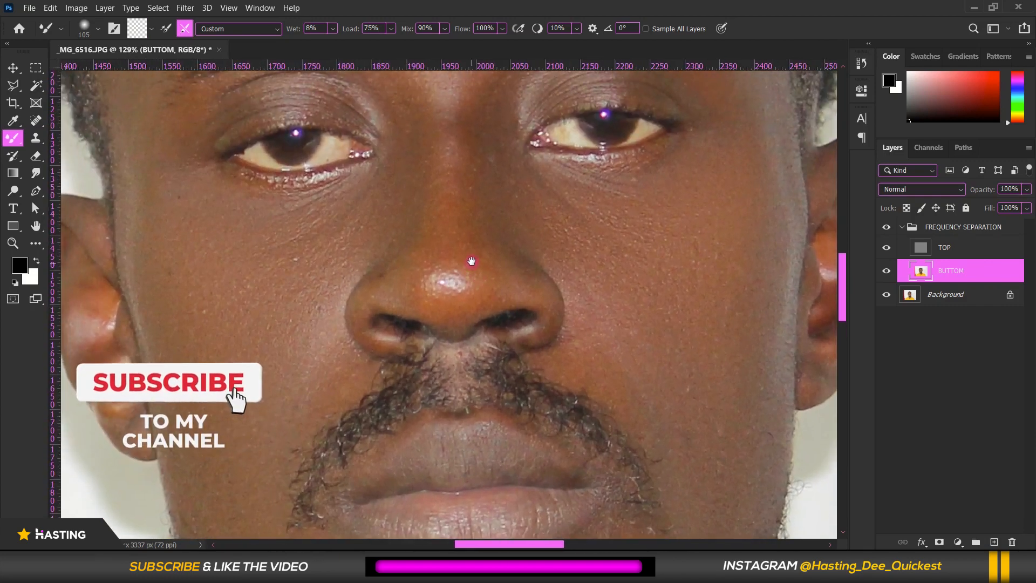
Undo the blend over the nose-tip highlight and smooth the nose around it with the Mixer Brush at 54 px
scroll(478, 280, up, 3)
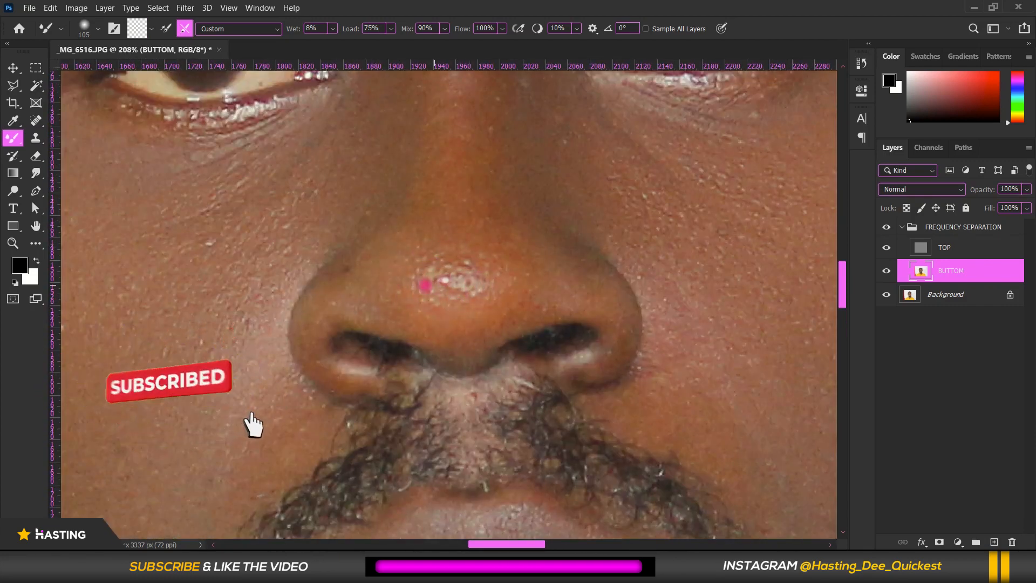
scroll(540, 247, down, 3)
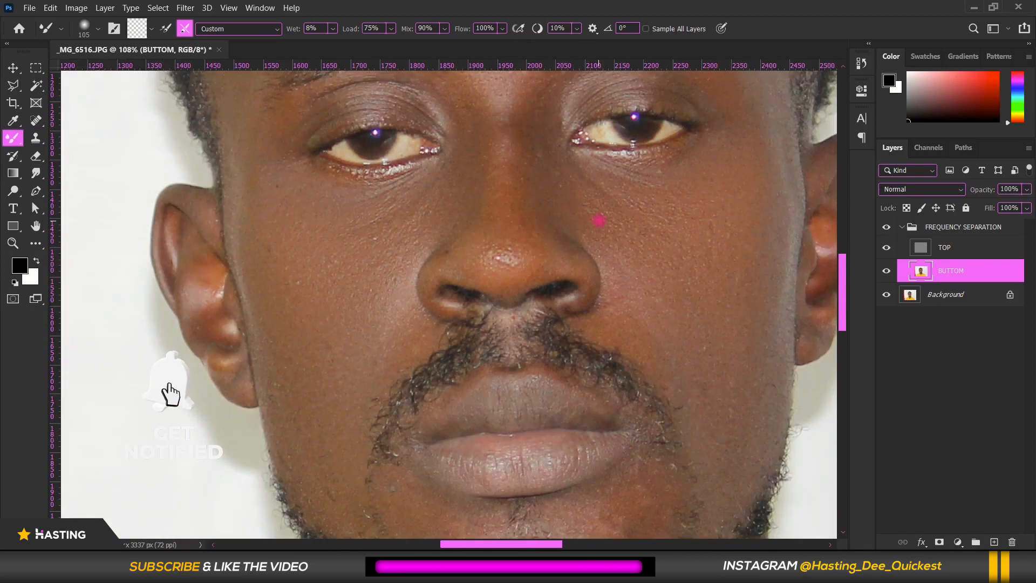
scroll(514, 260, up, 3)
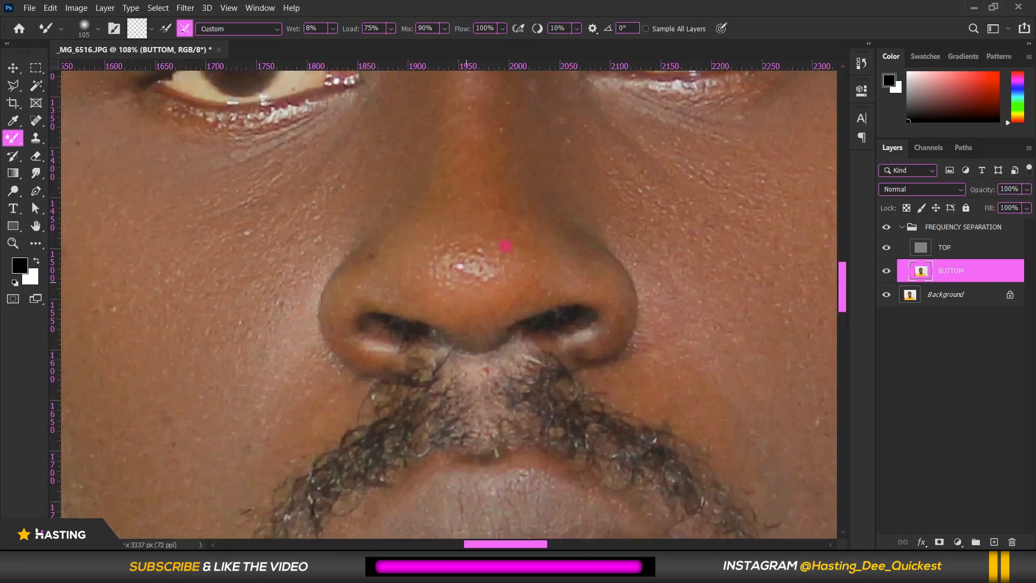
key(ctrl+z)
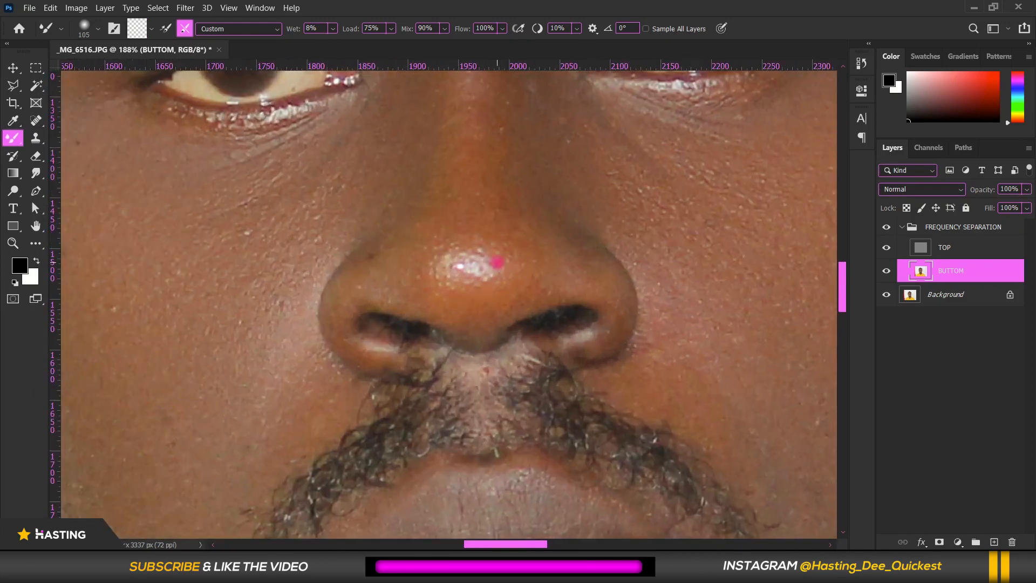
drag(504, 224, 468, 221)
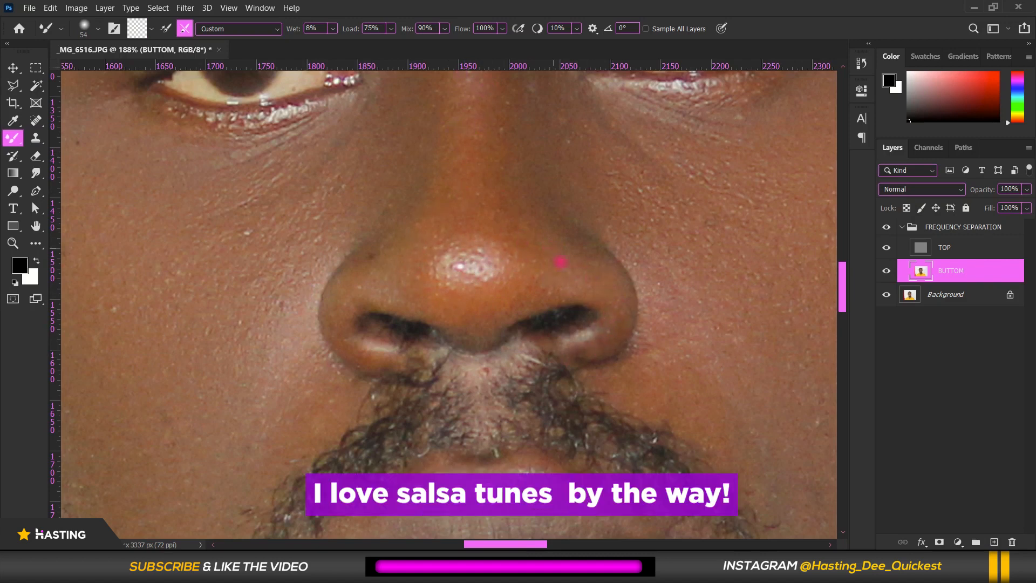
Set the Mixer Brush to 60 px and blend the skin around the mouth corners and below the lower lip
scroll(405, 218, down, 8)
scroll(421, 334, down, 3)
scroll(447, 400, up, 4)
mouse_move(533, 339)
mouse_down()
mouse_move(550, 343)
mouse_move(538, 340)
mouse_move(532, 412)
mouse_move(529, 386)
mouse_move(544, 406)
mouse_move(538, 387)
mouse_up()
mouse_move(351, 386)
mouse_down()
mouse_move(393, 372)
mouse_move(333, 419)
mouse_move(326, 374)
mouse_up()
drag(516, 386, 573, 381)
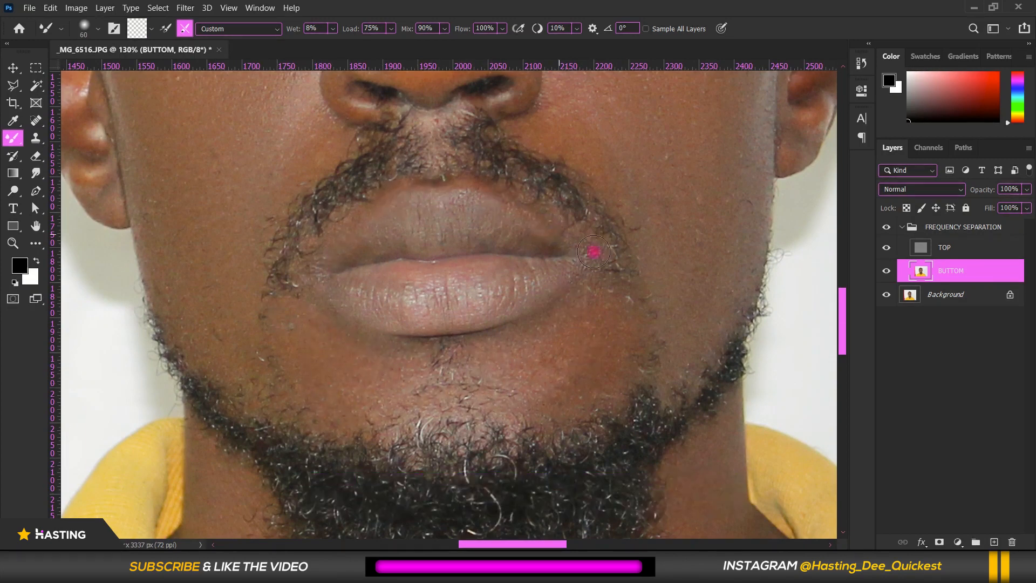
scroll(706, 237, right, 3)
scroll(707, 237, up, 2)
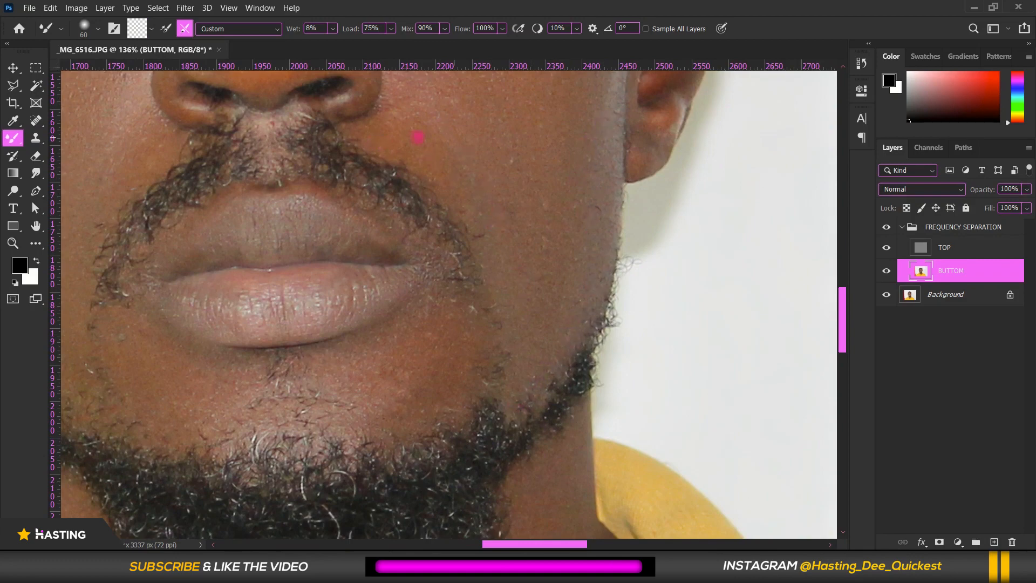
Enlarge the Mixer Brush to 110 px and blend the subject's right lower cheek and jaw above the beard
scroll(766, 261, down, 6)
scroll(303, 272, up, 5)
key(bracketright)
key(bracketright)
key(bracketright)
key(bracketright)
key(bracketright)
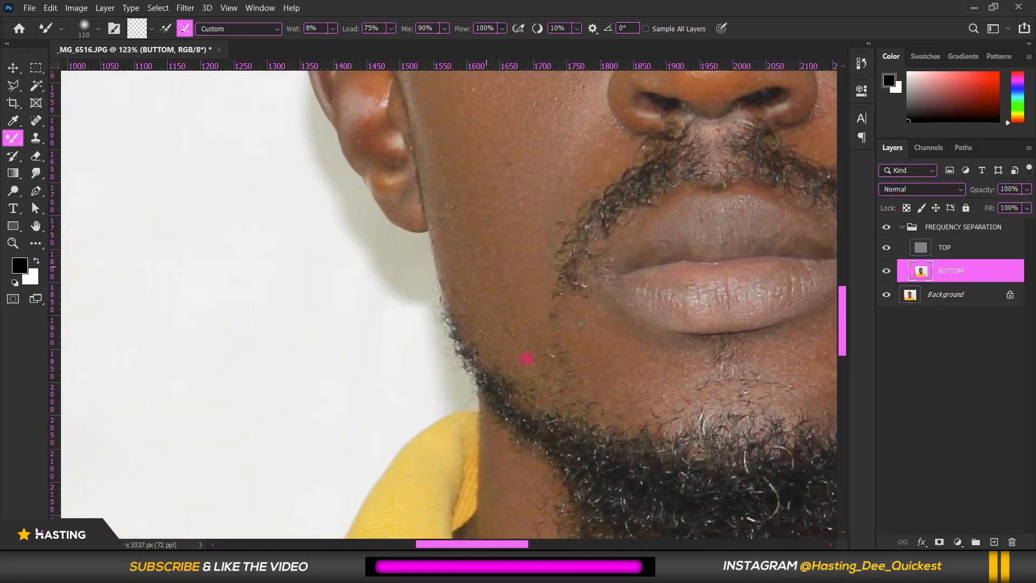
Reduce the Mixer Brush to 50 px and touch up the remaining uneven facial tones close up
scroll(460, 252, down, 6)
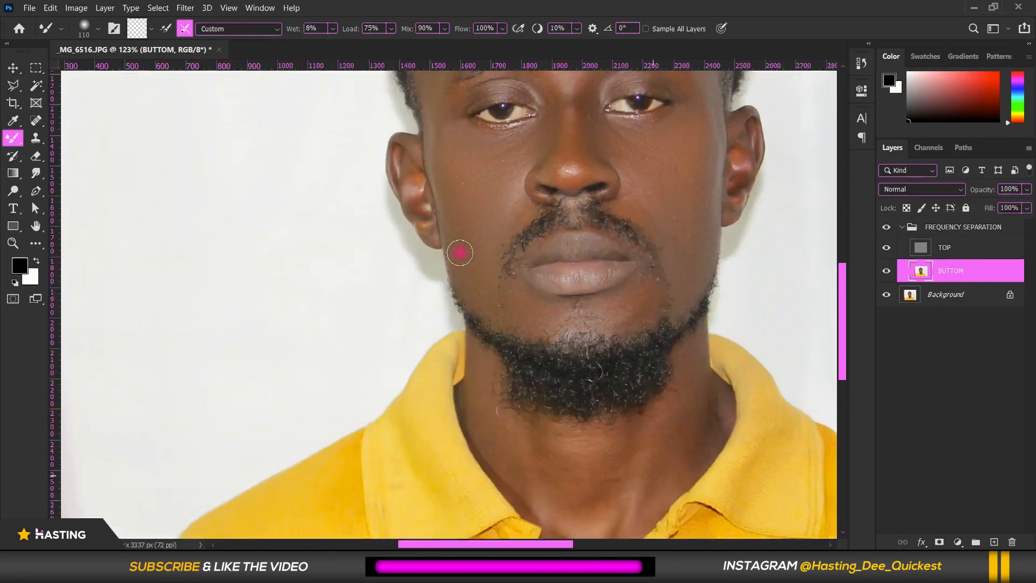
scroll(426, 244, up, 4)
scroll(426, 243, up, 8)
drag(528, 208, 452, 170)
Compare the whole retouched face with the FREQUENCY SEPARATION group hidden and shown
scroll(448, 125, down, 8)
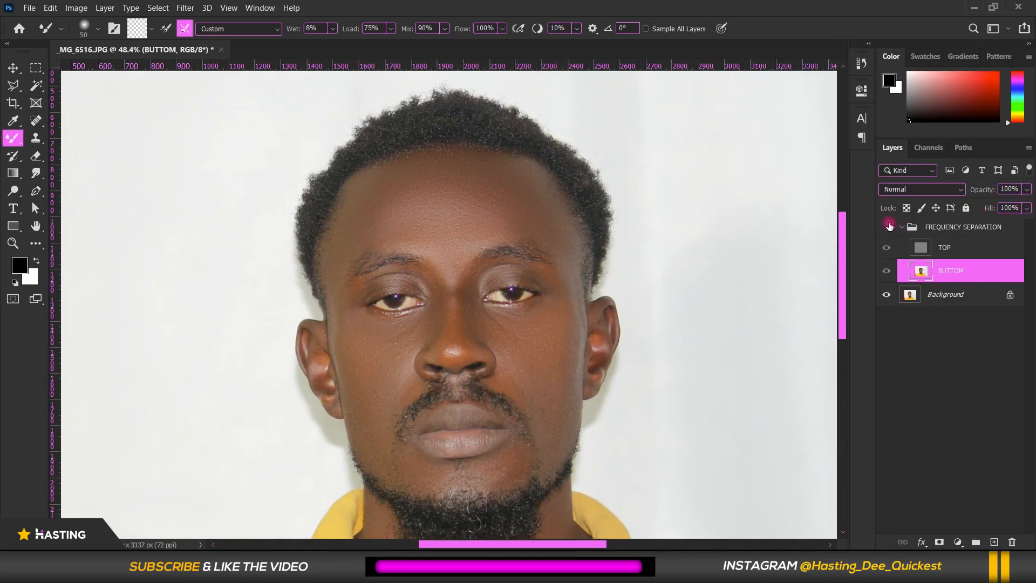
click(888, 226)
scroll(570, 284, down, 3)
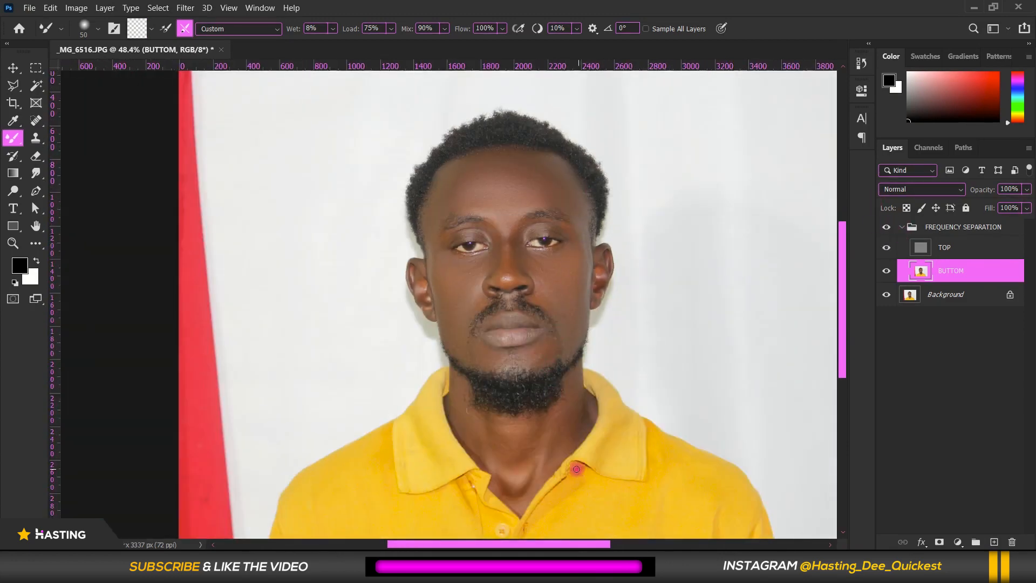
Blend the uneven tones on the throat between the collar edges with the Mixer Brush, enlarging it to 110 px
scroll(577, 469, up, 2)
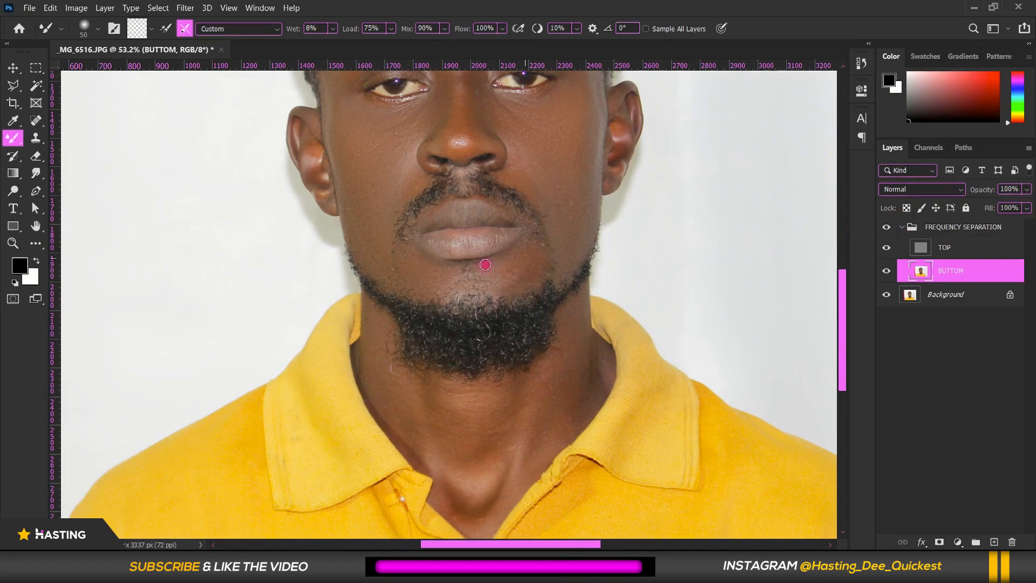
scroll(435, 322, up, 2)
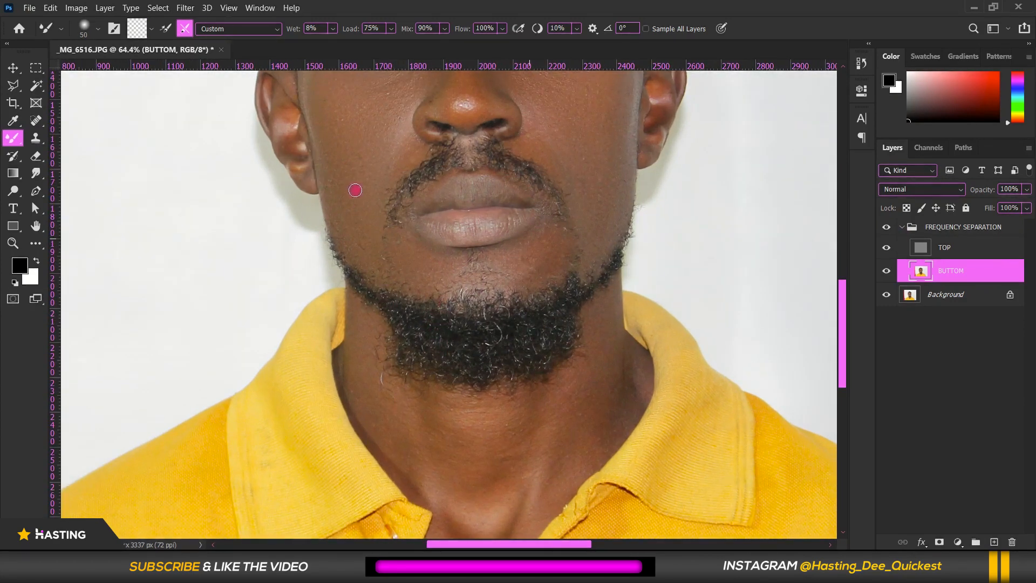
scroll(492, 328, up, 4)
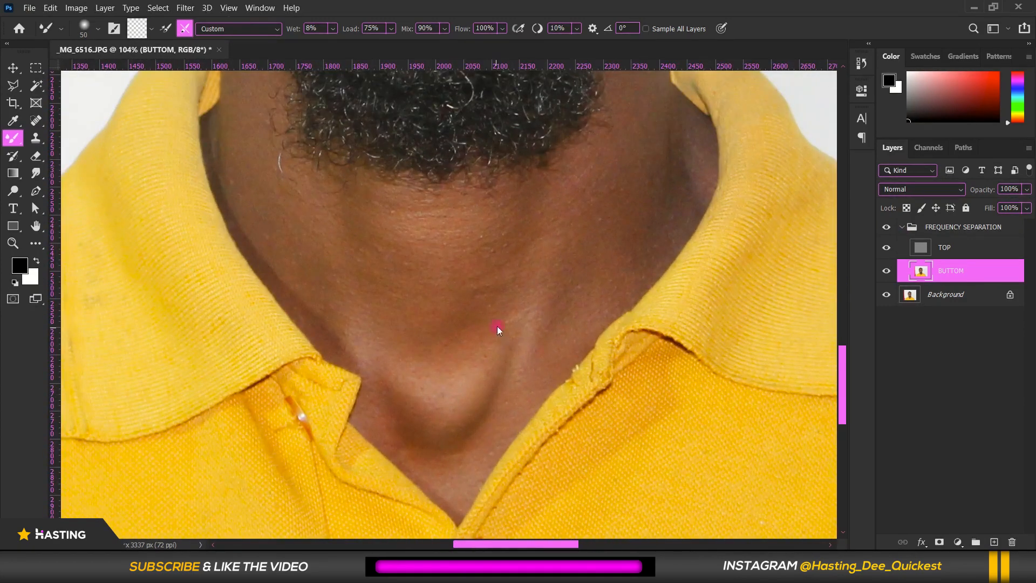
drag(498, 326, 518, 316)
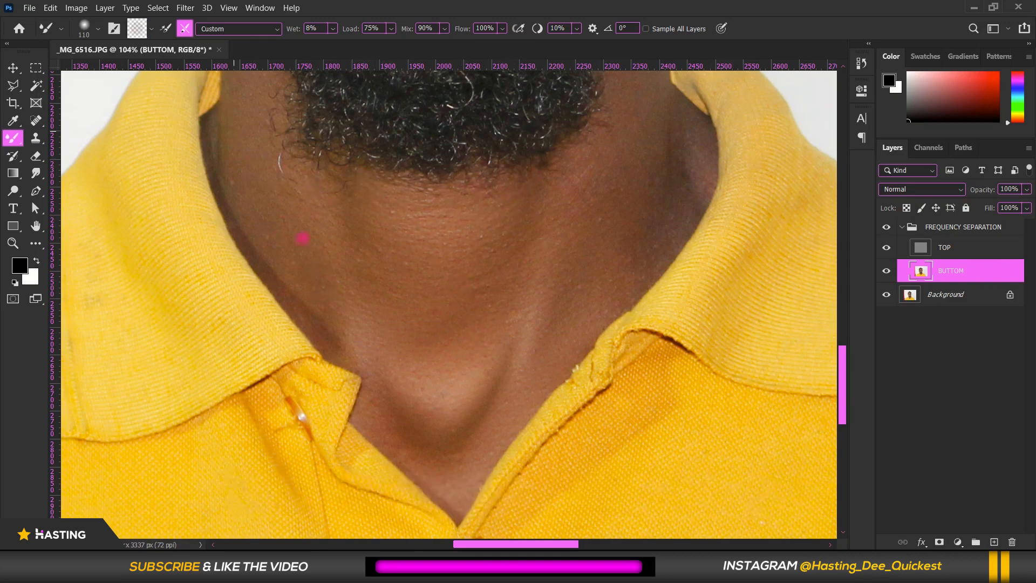
Blend the remaining uneven skin tones along both sides of the neck with the Mixer Brush
scroll(438, 344, down, 5)
scroll(499, 212, up, 6)
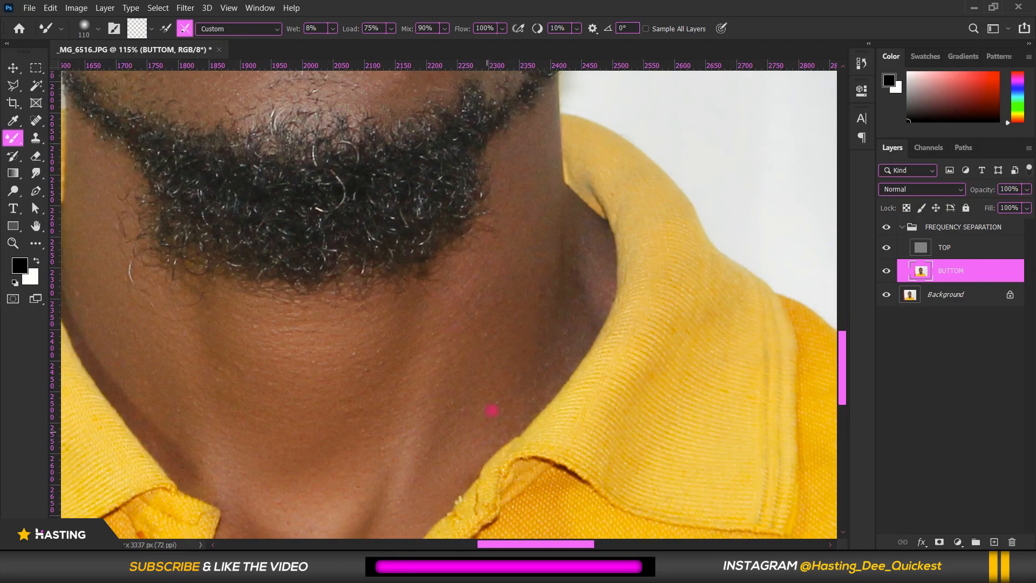
scroll(563, 237, down, 5)
scroll(486, 354, up, 5)
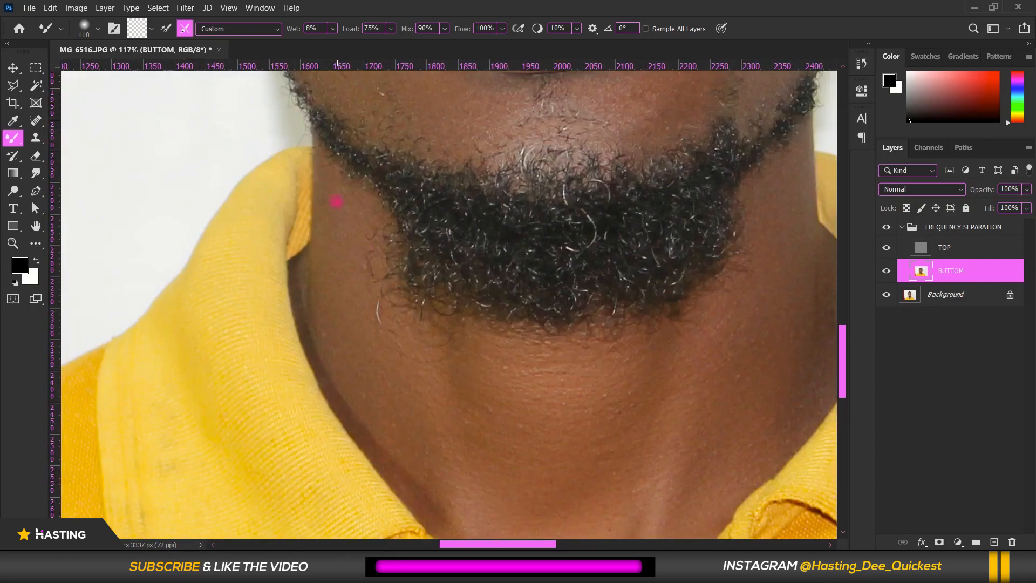
scroll(622, 338, down, 6)
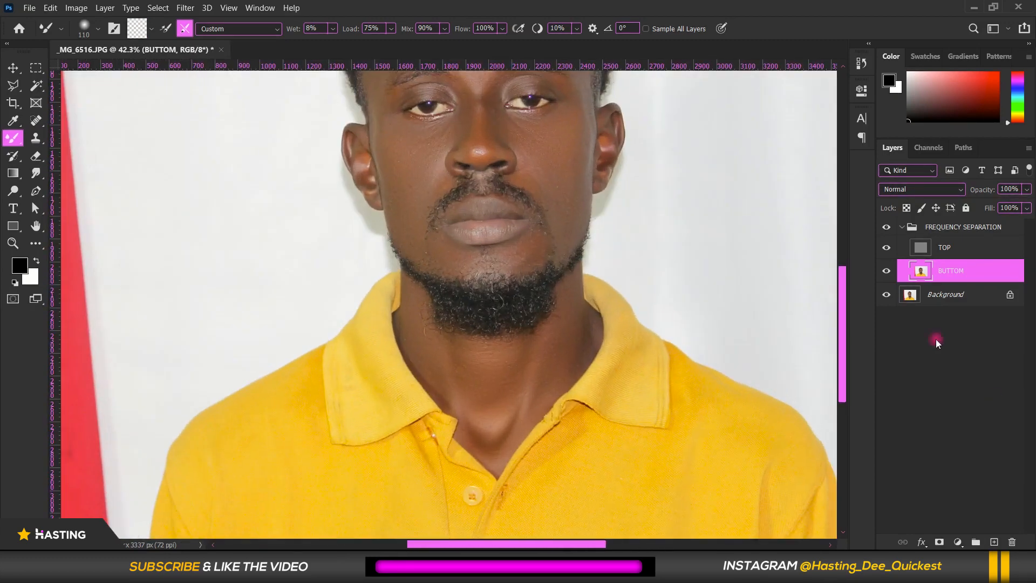
Reduce the Mixer Brush to 51 px and blend the uneven tones on both of the subject's ears
scroll(486, 400, up, 7)
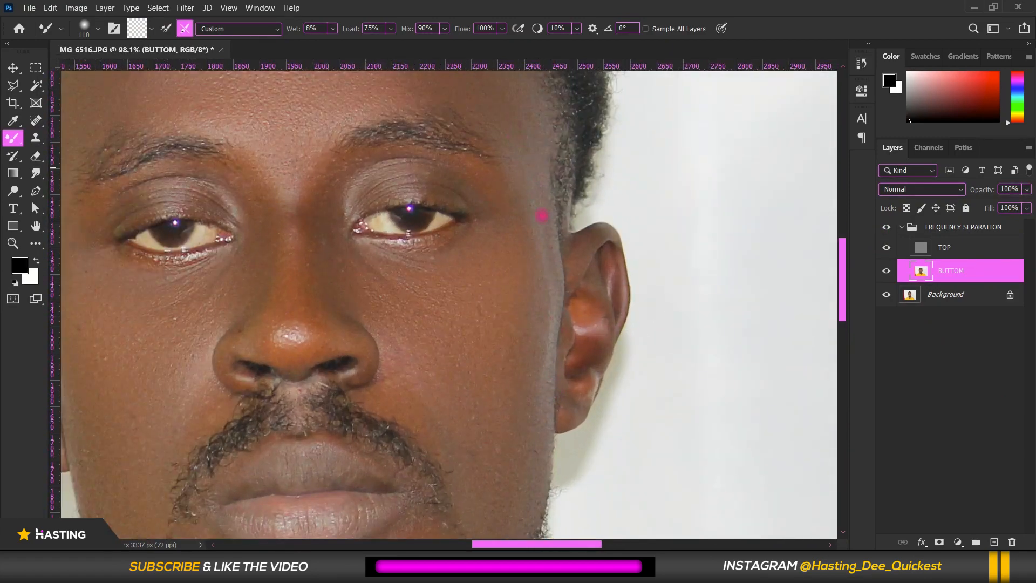
scroll(559, 345, down, 4)
scroll(564, 324, up, 7)
drag(613, 232, 589, 235)
drag(591, 102, 555, 122)
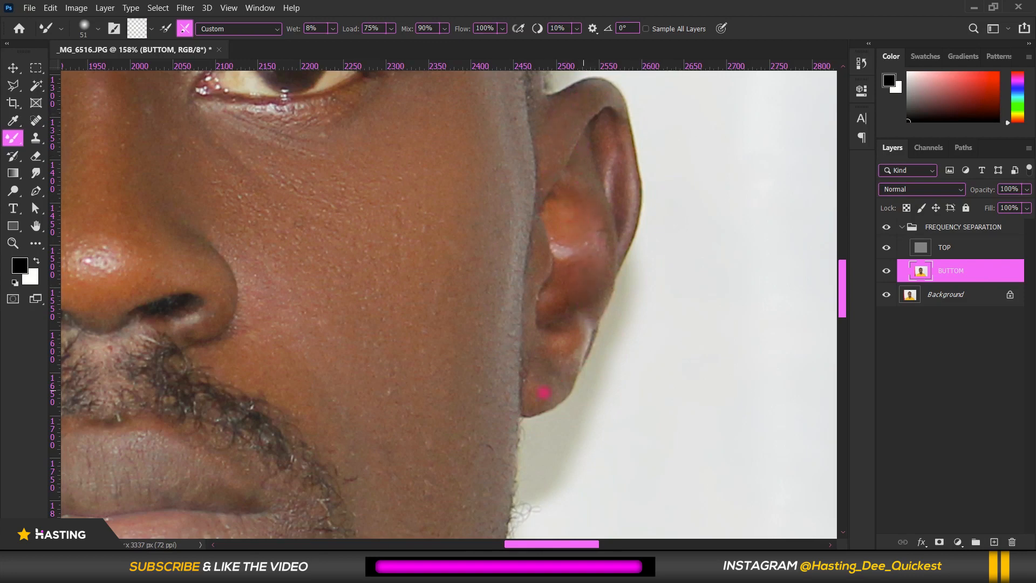
scroll(560, 331, down, 4)
scroll(180, 226, up, 5)
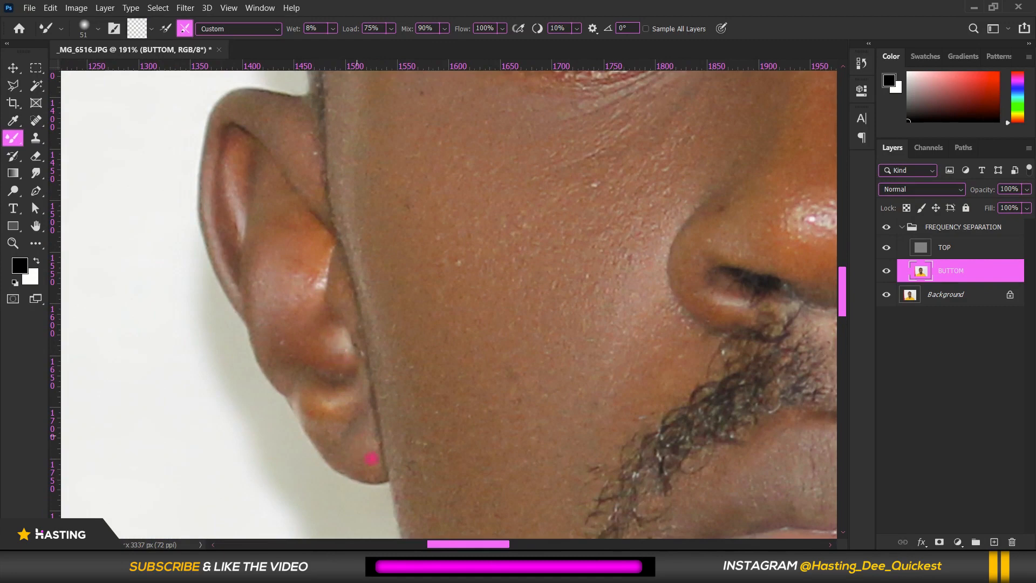
scroll(393, 324, down, 4)
scroll(384, 301, up, 1)
scroll(331, 249, down, 2)
scroll(330, 250, down, 2)
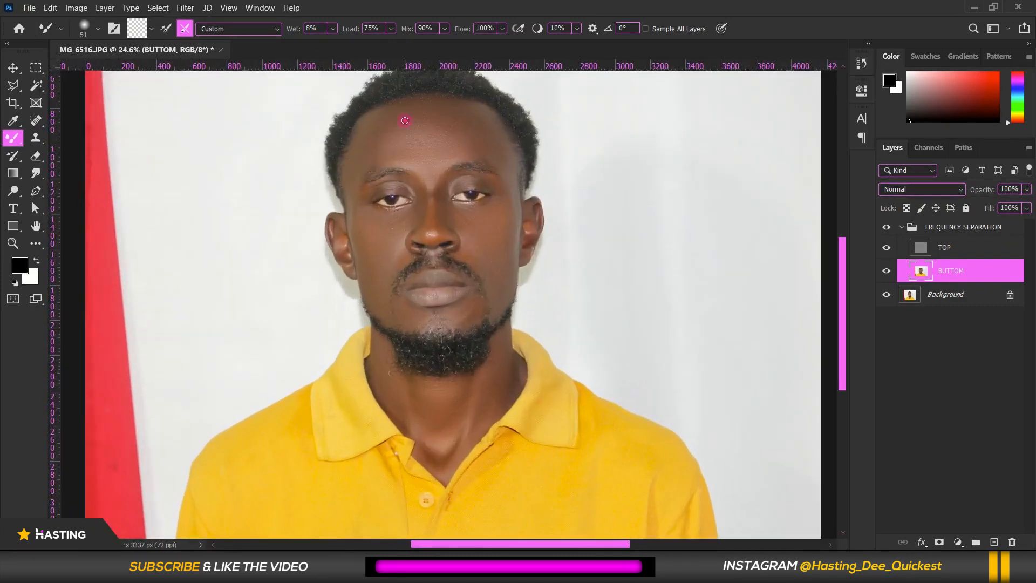
Collapse the FREQUENCY SEPARATION group and add a Hue/Saturation adjustment layer above it
scroll(530, 182, up, 4)
scroll(394, 249, up, 3)
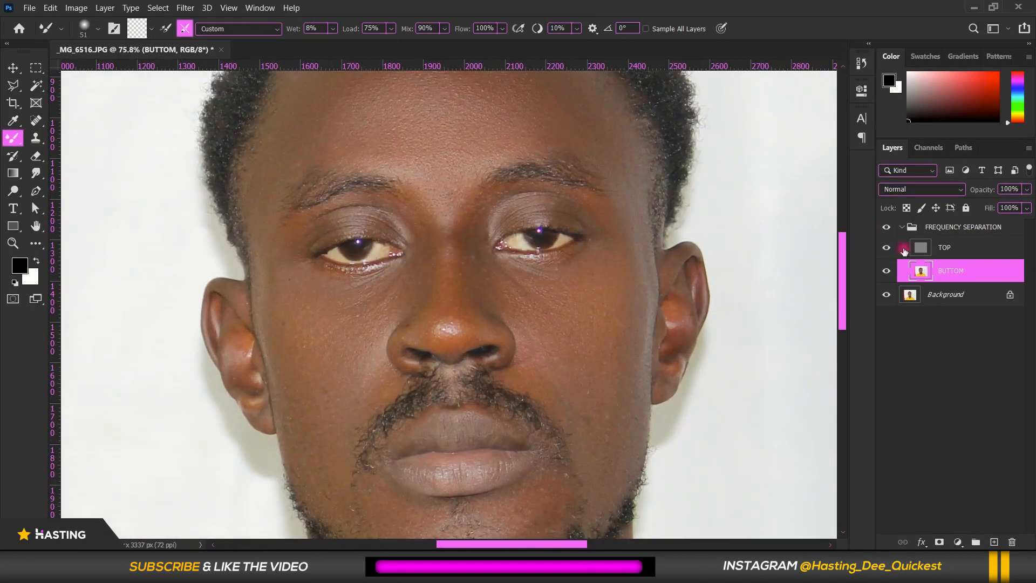
click(900, 229)
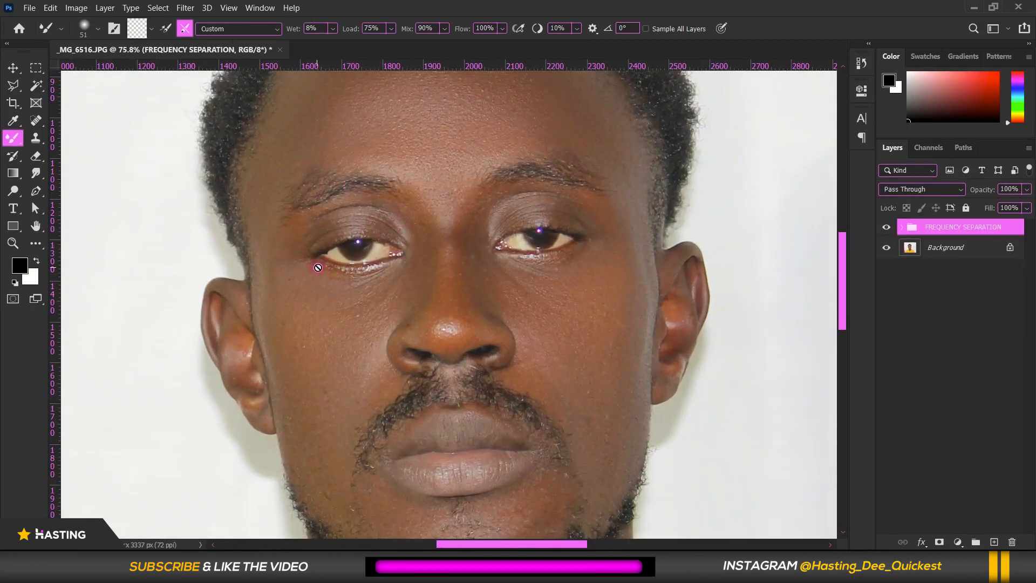
scroll(295, 265, up, 2)
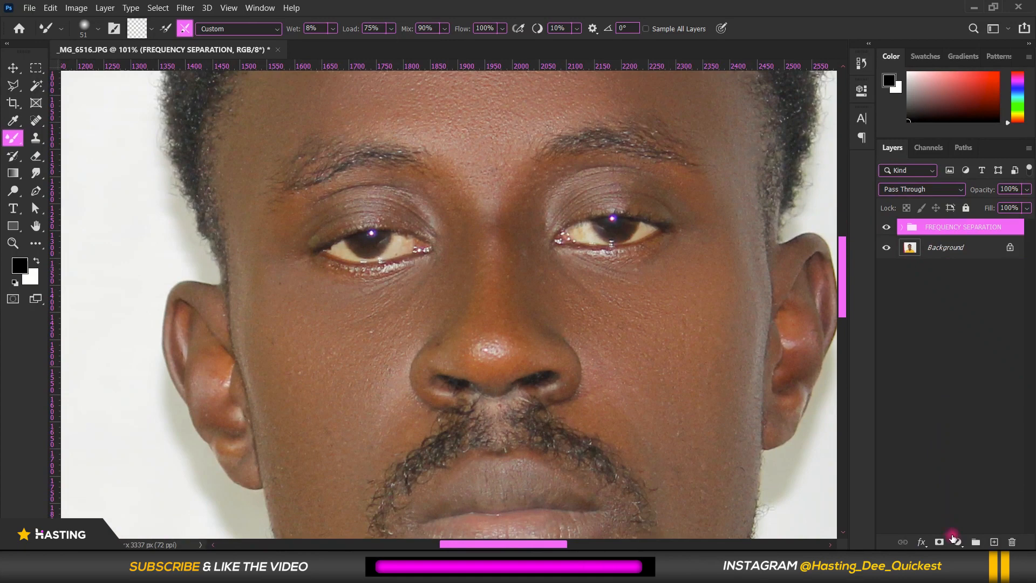
click(958, 542)
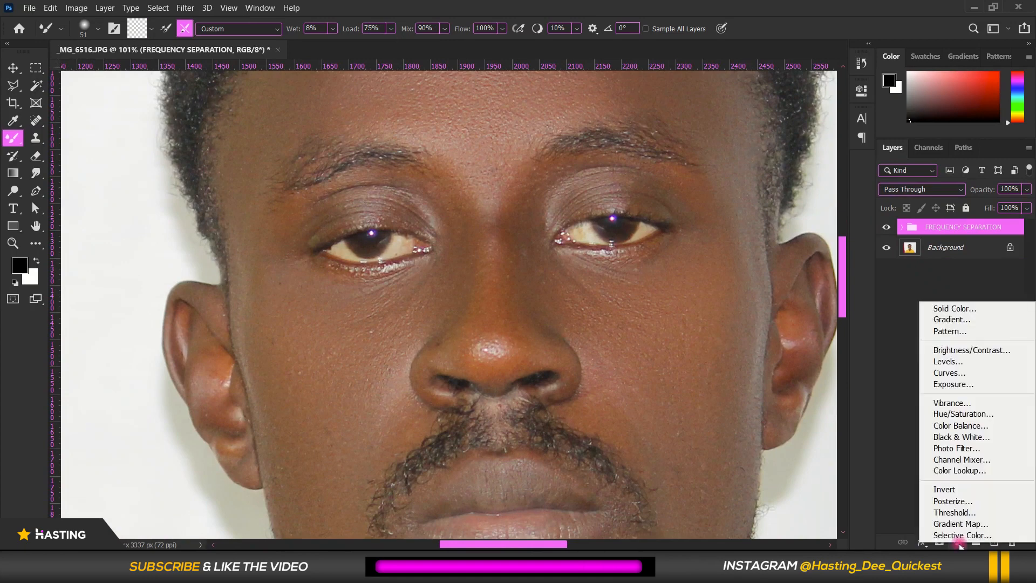
click(963, 413)
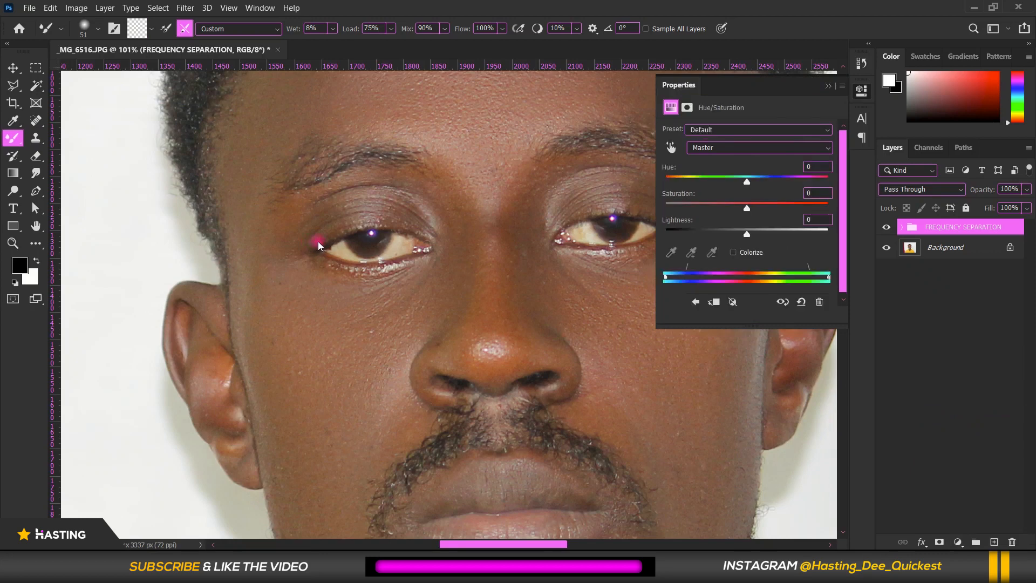
Clip the Hue/Saturation adjustment to the FREQUENCY SEPARATION group and set the Yellows saturation to -72
click(749, 147)
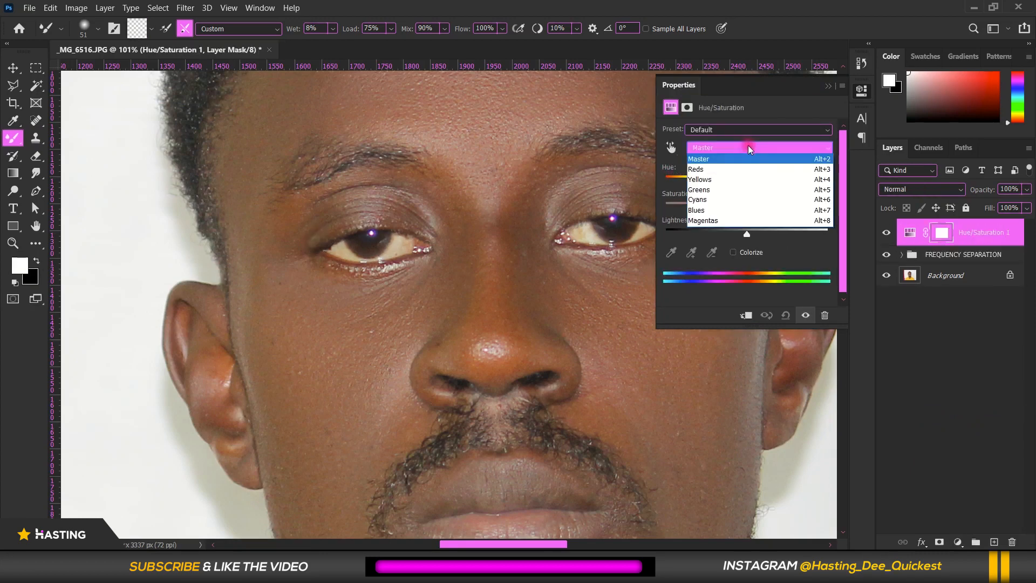
click(725, 183)
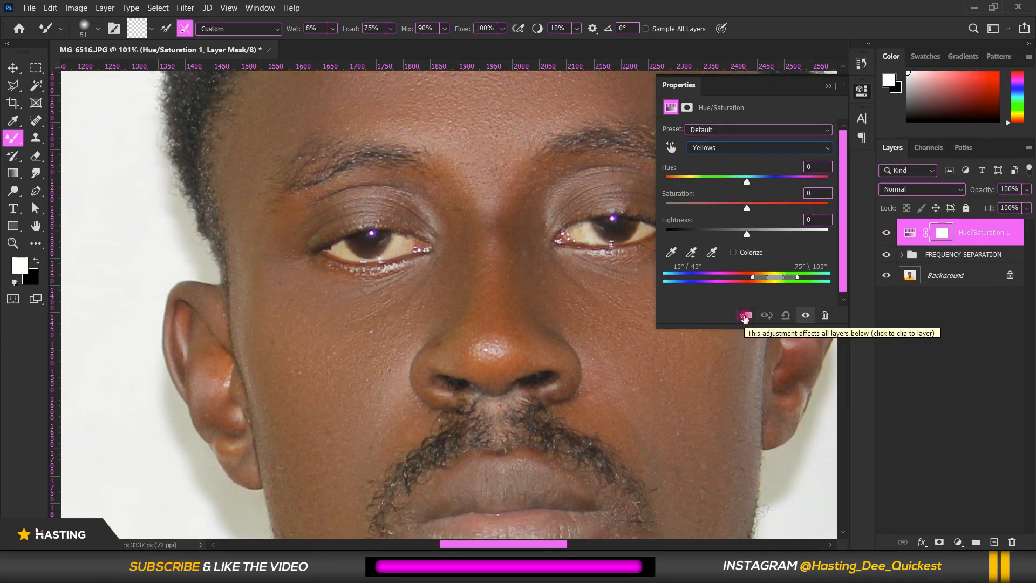
click(745, 316)
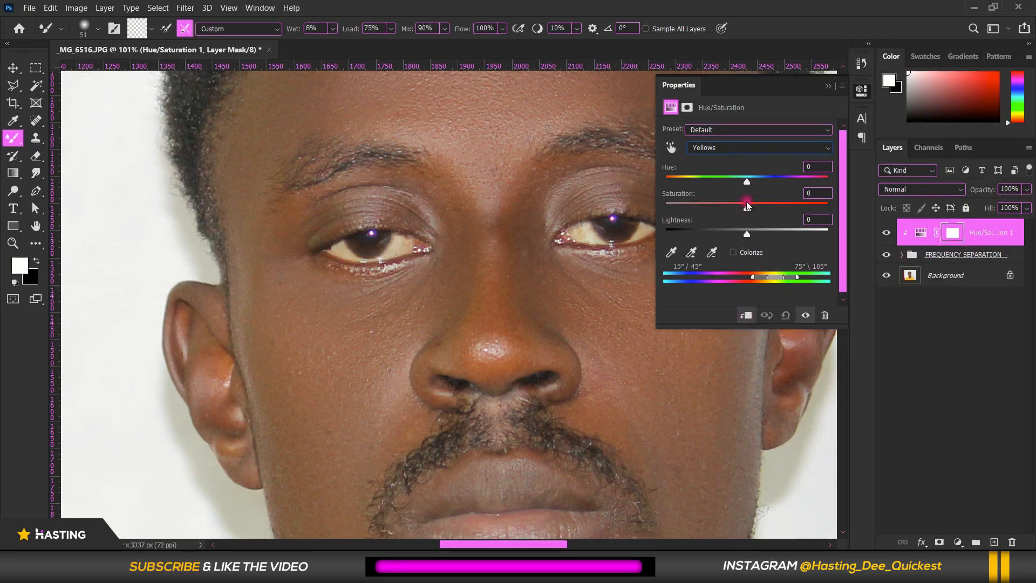
drag(717, 207, 703, 208)
drag(752, 239, 750, 236)
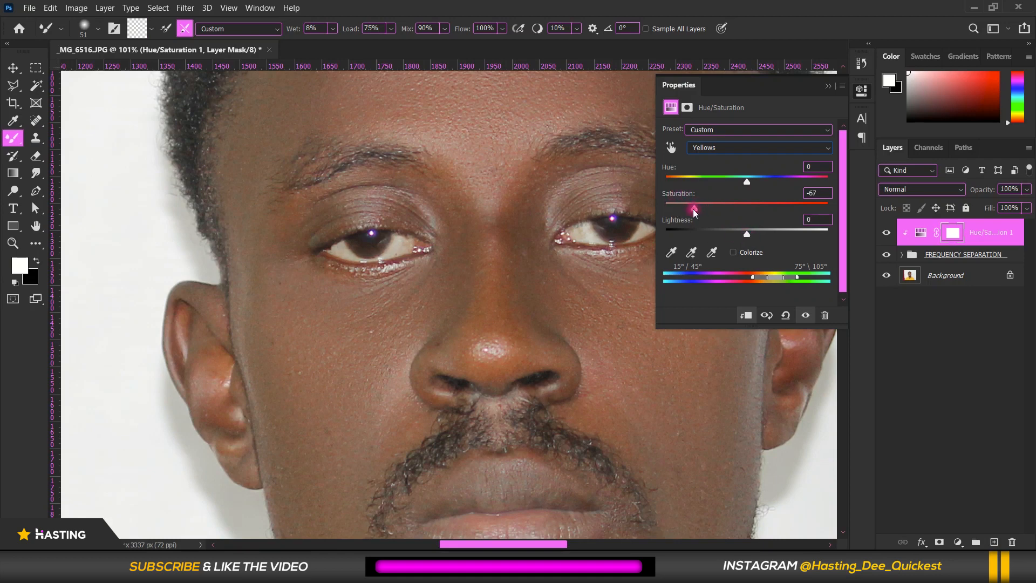
drag(682, 210, 683, 205)
Compare the portrait with the Hue/Saturation adjustment hidden and shown, and invert its layer mask to black
click(888, 233)
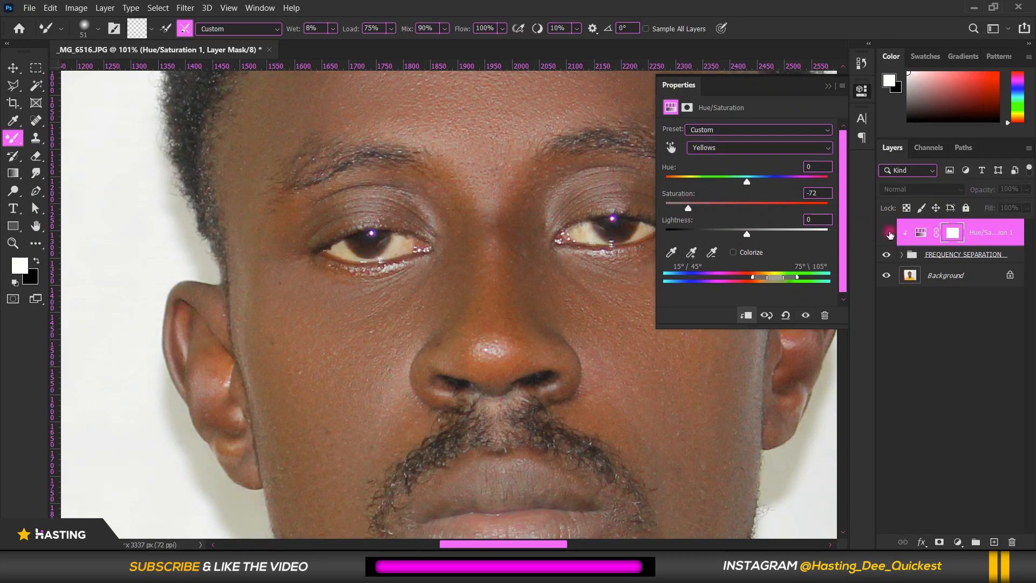
click(888, 233)
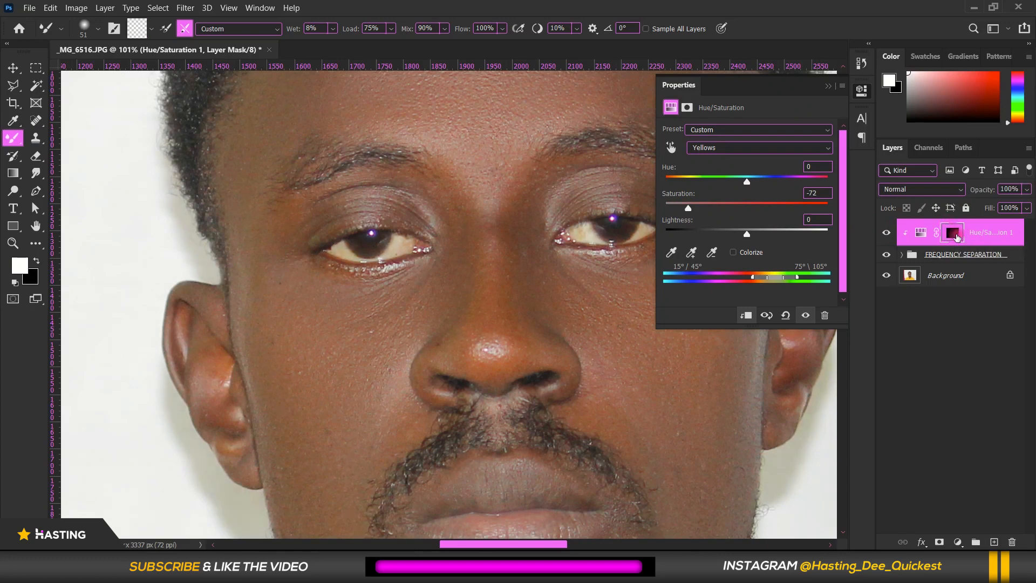
click(827, 86)
Switch to the regular Brush tool at 72 px with white as the foreground color
scroll(131, 275, up, 3)
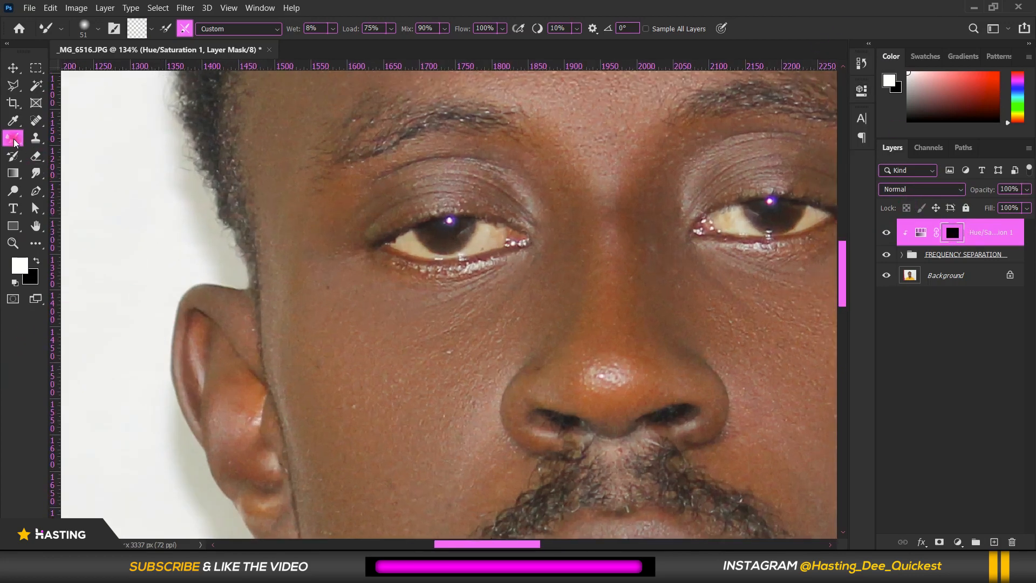
right_click(15, 141)
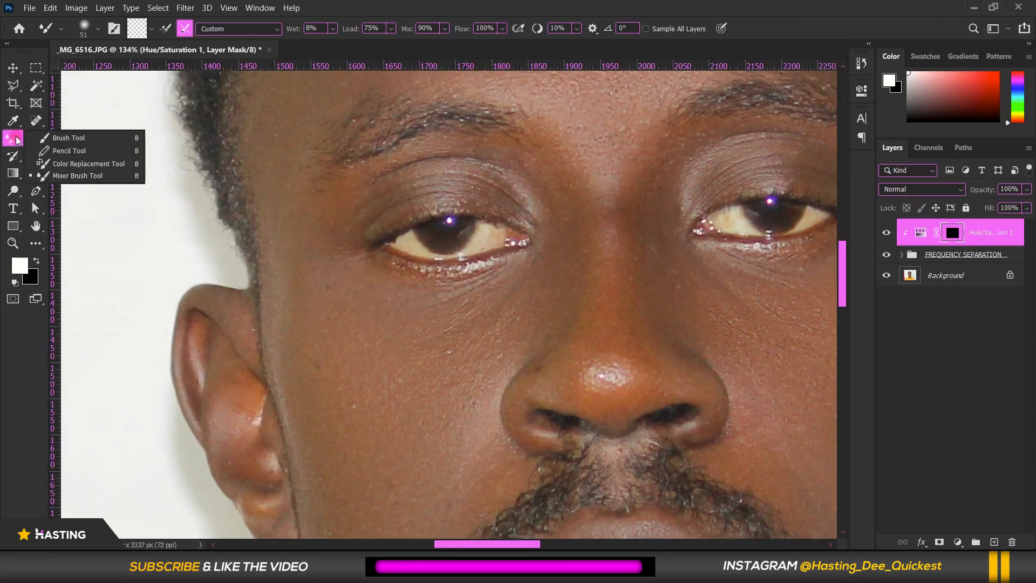
click(78, 140)
drag(525, 200, 491, 205)
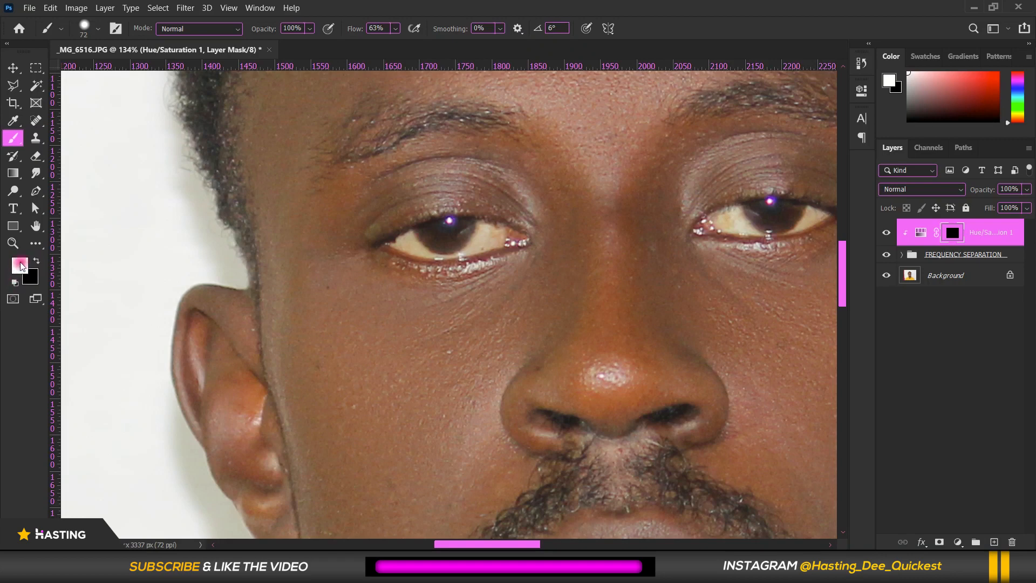
click(25, 268)
drag(735, 109, 670, 92)
click(959, 91)
scroll(360, 267, up, 2)
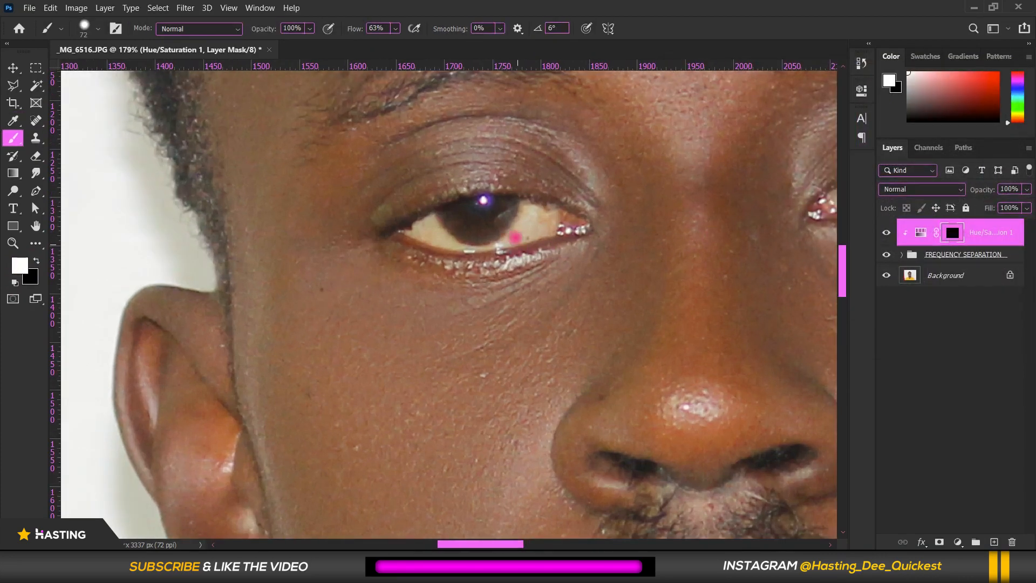
Set the soft round brush to 36 px with 0% hardness and paint the white of the subject's right eye on the mask
scroll(527, 217, up, 2)
drag(581, 213, 547, 218)
right_click(547, 218)
drag(649, 283, 612, 284)
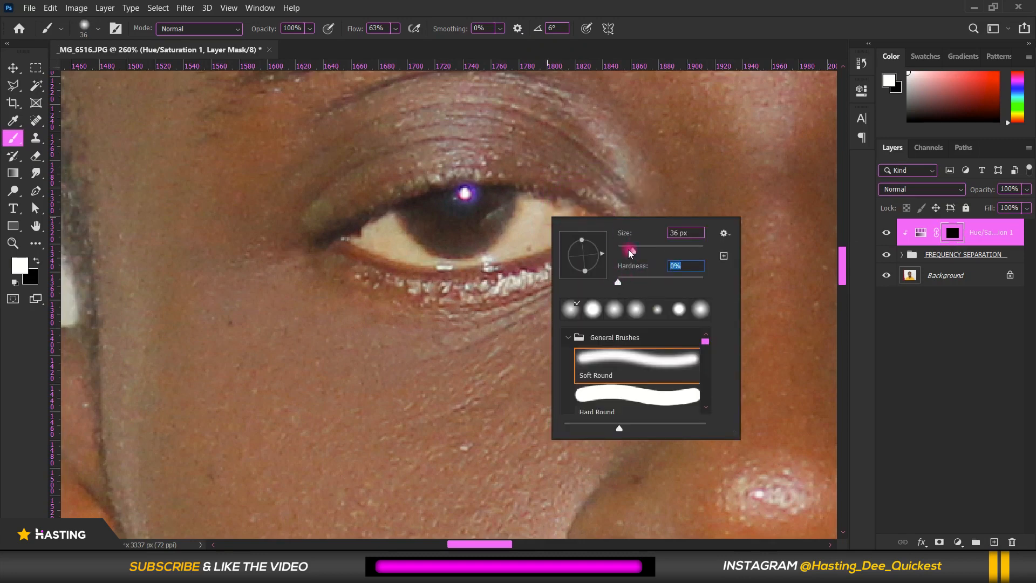
key(Return)
scroll(447, 239, up, 1)
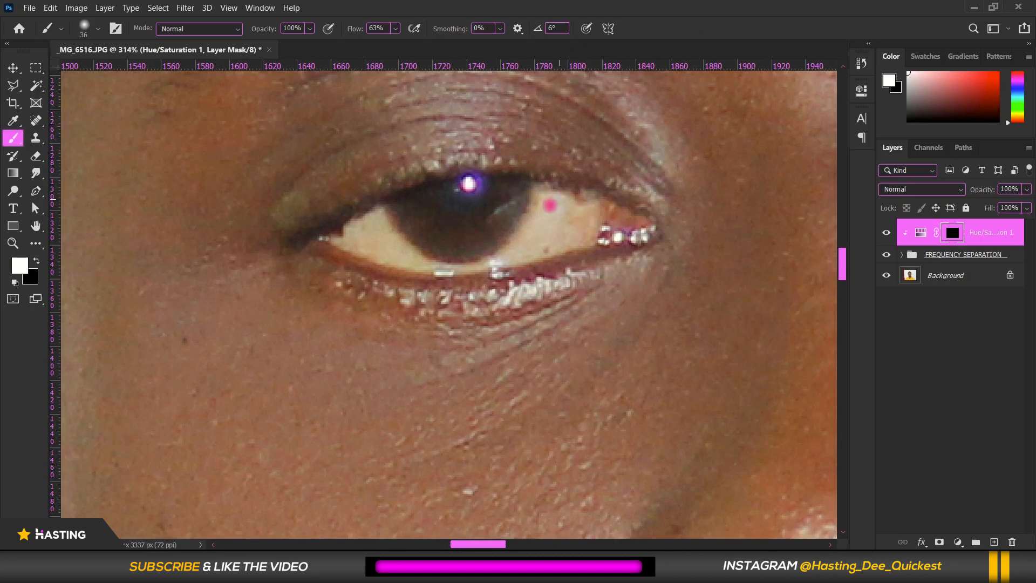
mouse_move(584, 214)
mouse_down()
mouse_move(602, 227)
mouse_move(494, 257)
mouse_move(544, 213)
mouse_move(617, 222)
mouse_move(501, 262)
mouse_move(403, 260)
mouse_move(377, 243)
mouse_move(530, 228)
mouse_up()
Paint the white of the subject's left eye on the Hue/Saturation mask with the 36 px brush
scroll(530, 234, down, 8)
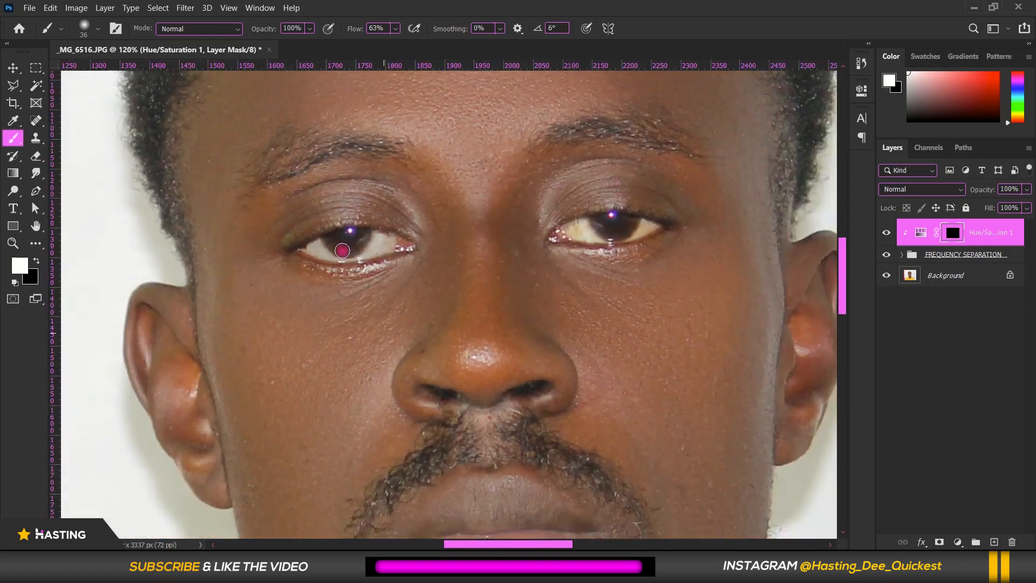
scroll(621, 237, up, 5)
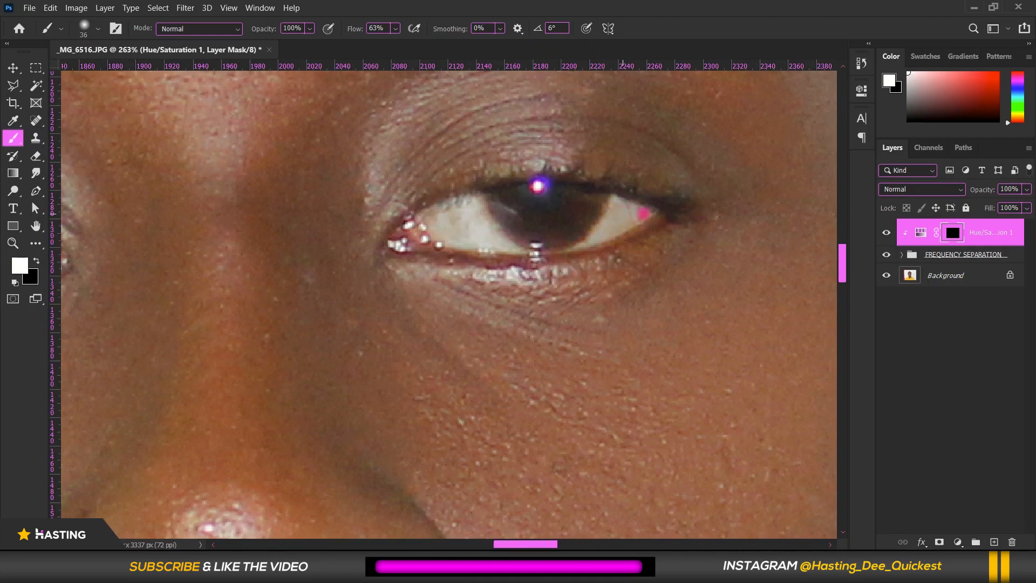
scroll(472, 234, down, 4)
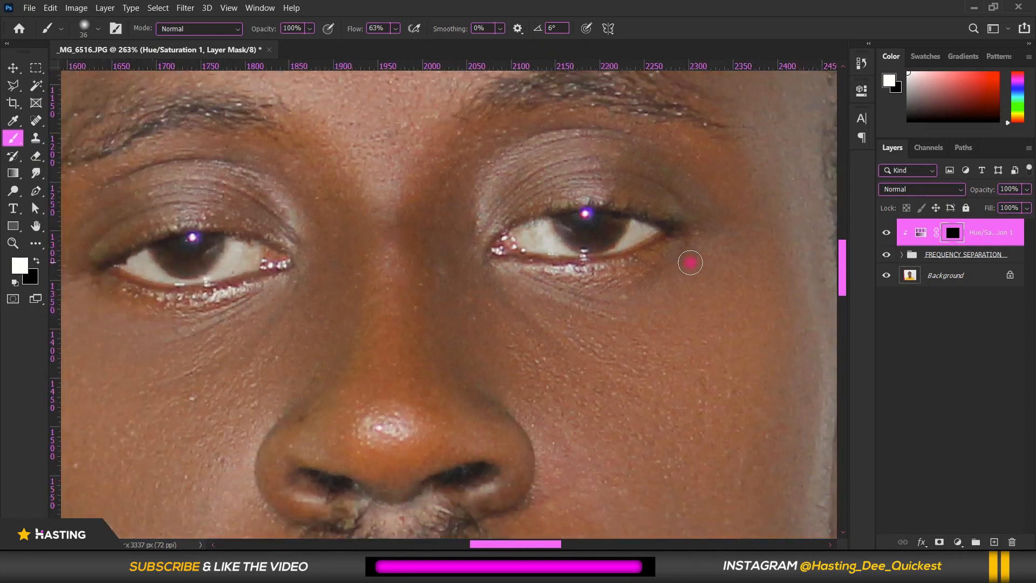
Compare both eyes with the Hue/Saturation adjustment layer hidden and shown
scroll(350, 308, down, 3)
scroll(296, 303, up, 2)
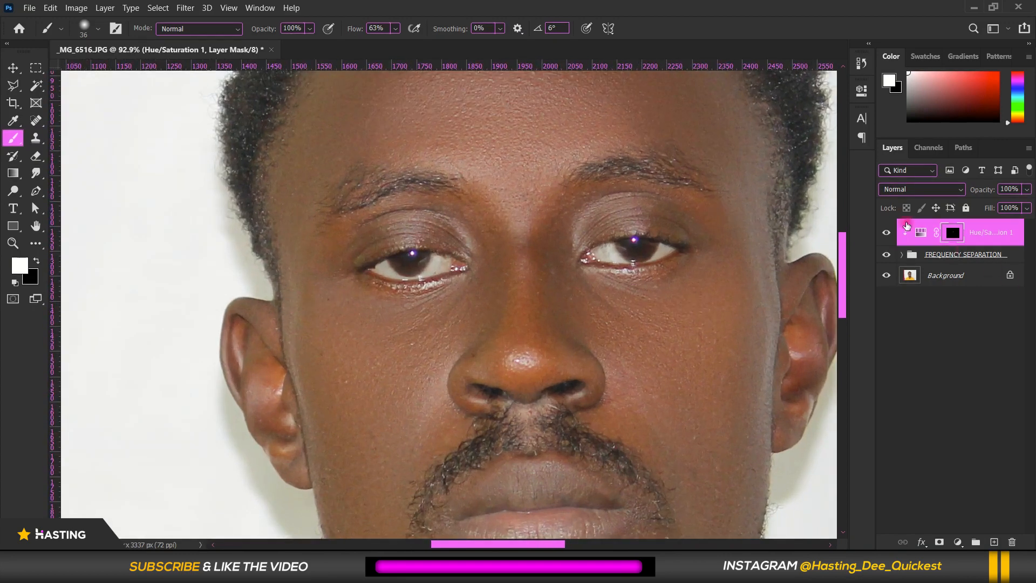
click(882, 236)
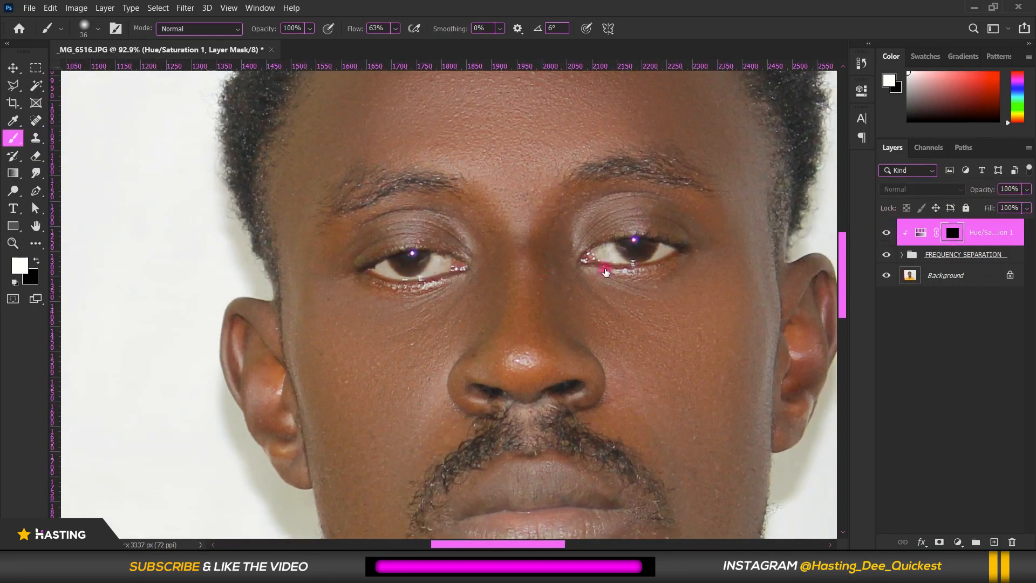
scroll(552, 280, up, 3)
Set the Yellows saturation of the Hue/Saturation adjustment to -85
double_click(920, 234)
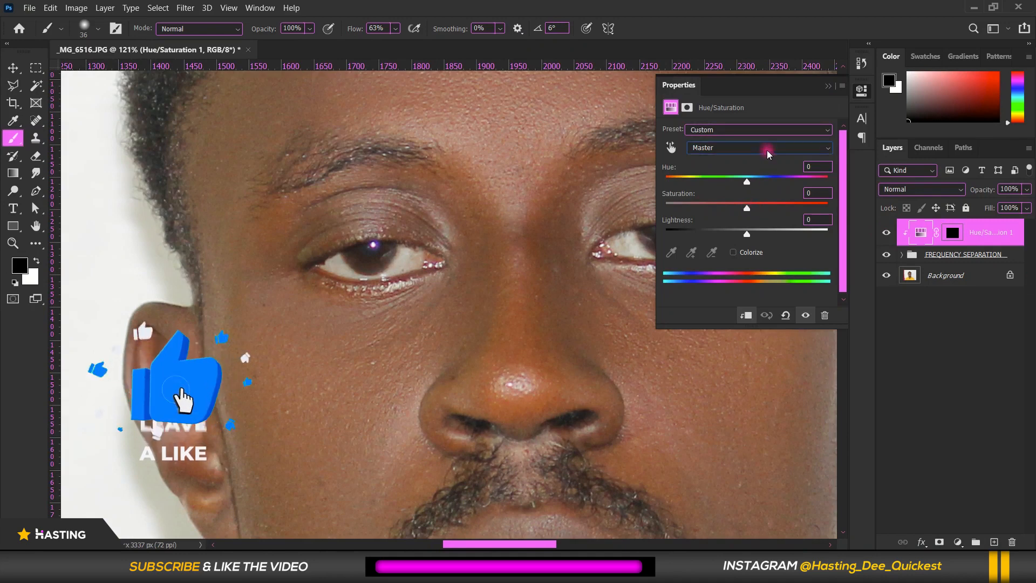
click(767, 150)
click(728, 178)
drag(747, 207, 679, 210)
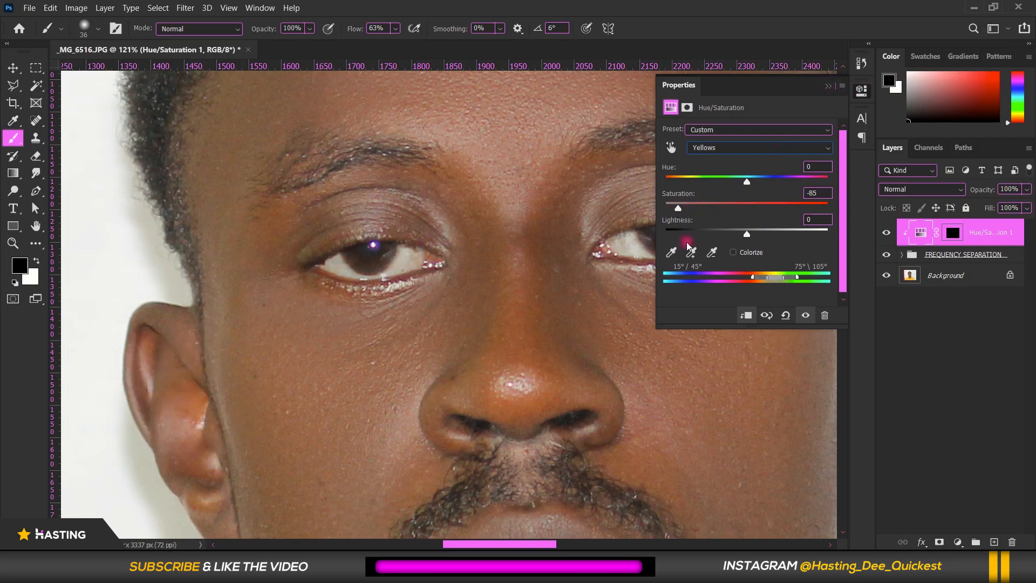
click(828, 86)
Examine the whole retouched face and the color of the lips for areas that still need correction
scroll(243, 261, down, 2)
scroll(712, 208, down, 2)
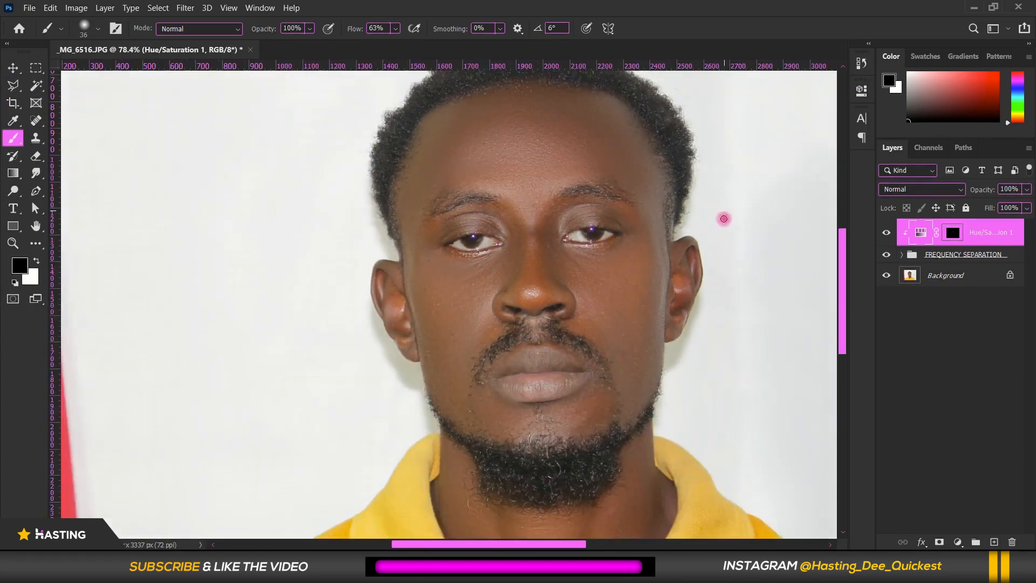
scroll(560, 430, down, 1)
scroll(536, 132, up, 2)
scroll(527, 428, down, 2)
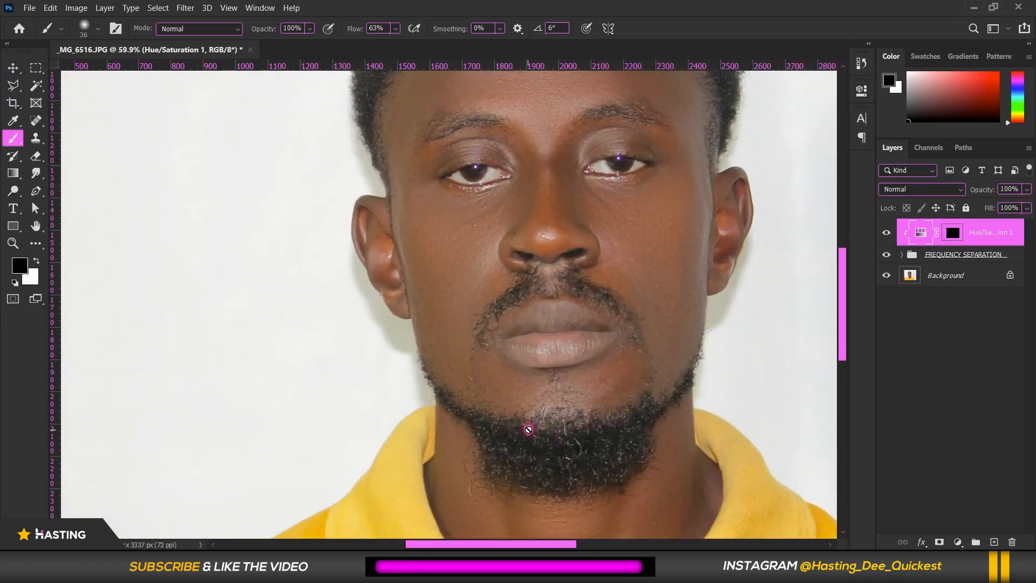
scroll(523, 432, up, 4)
scroll(612, 382, up, 1)
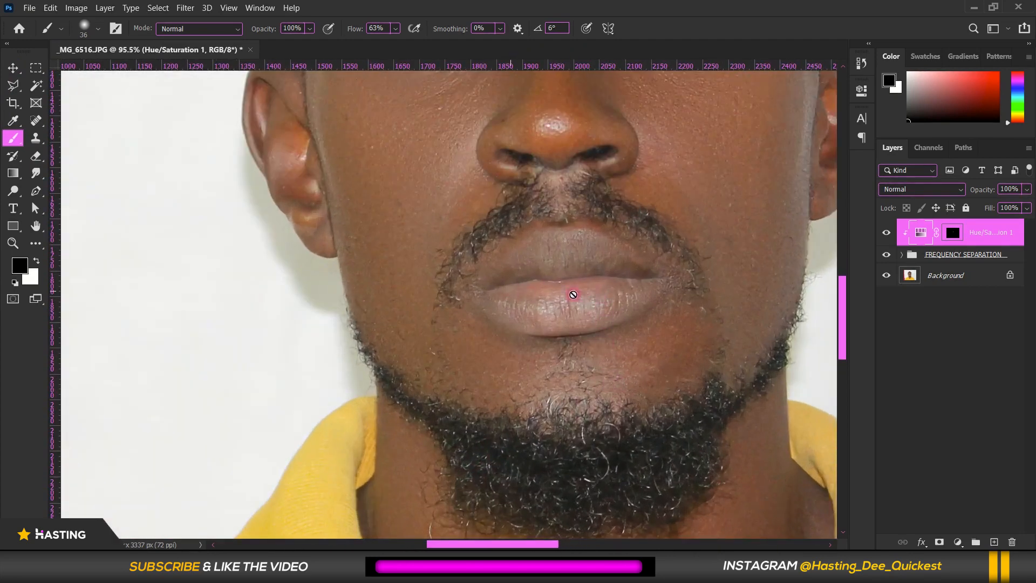
scroll(618, 354, down, 1)
scroll(567, 300, up, 1)
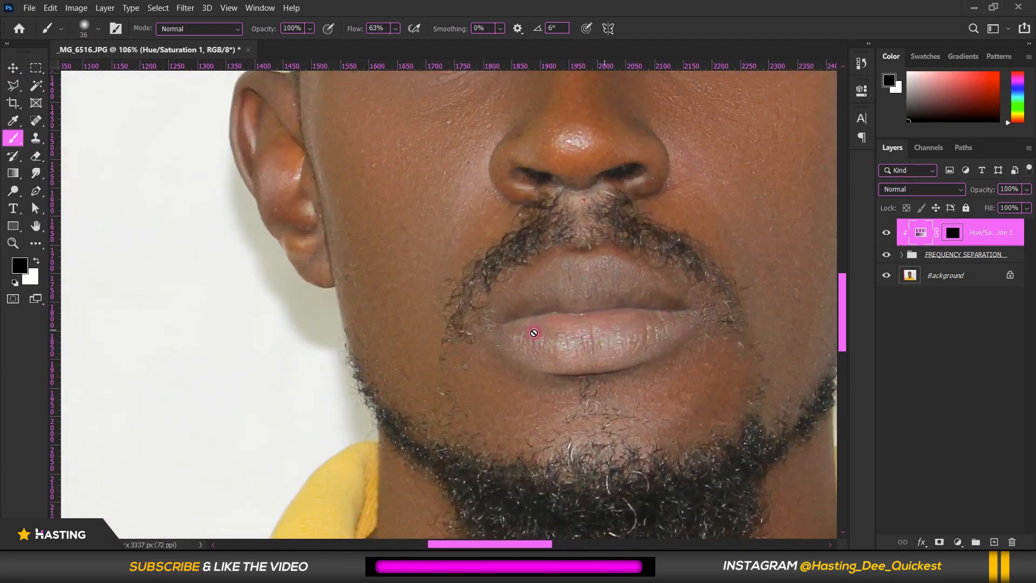
Add a Solid Color fill layer in a bright pinkish red above the Hue/Saturation adjustment
click(959, 542)
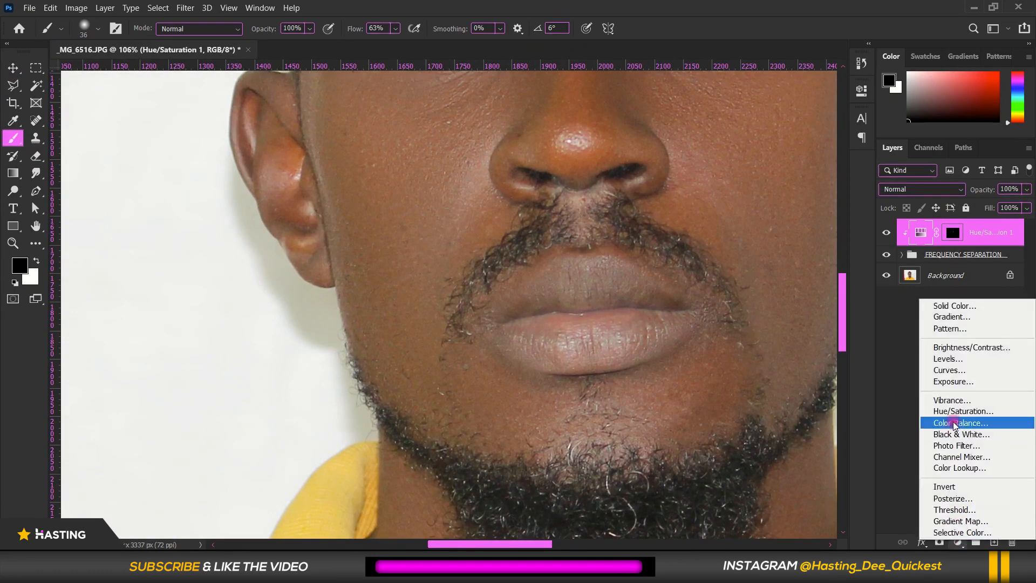
click(953, 306)
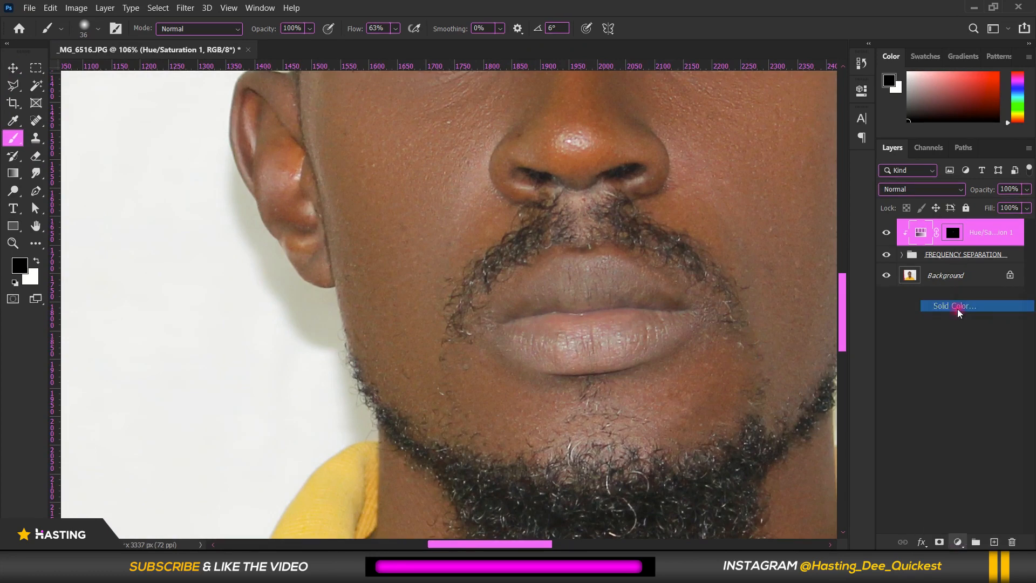
mouse_move(867, 134)
mouse_down()
mouse_move(869, 114)
mouse_move(856, 123)
mouse_up()
click(848, 124)
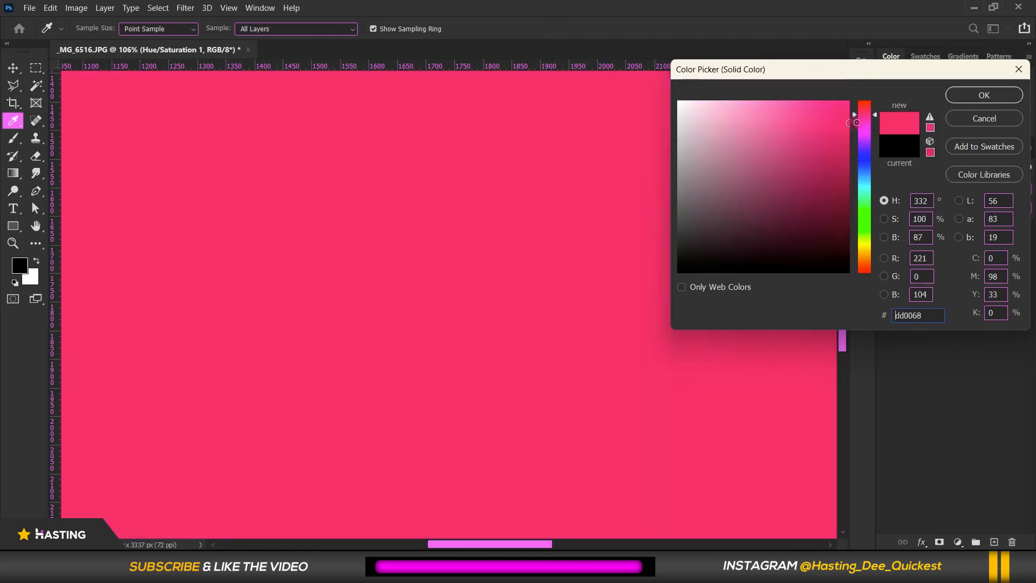
click(984, 94)
key(b)
Set the color fill layer's blending mode to Color Dodge and invert its mask to black
click(927, 189)
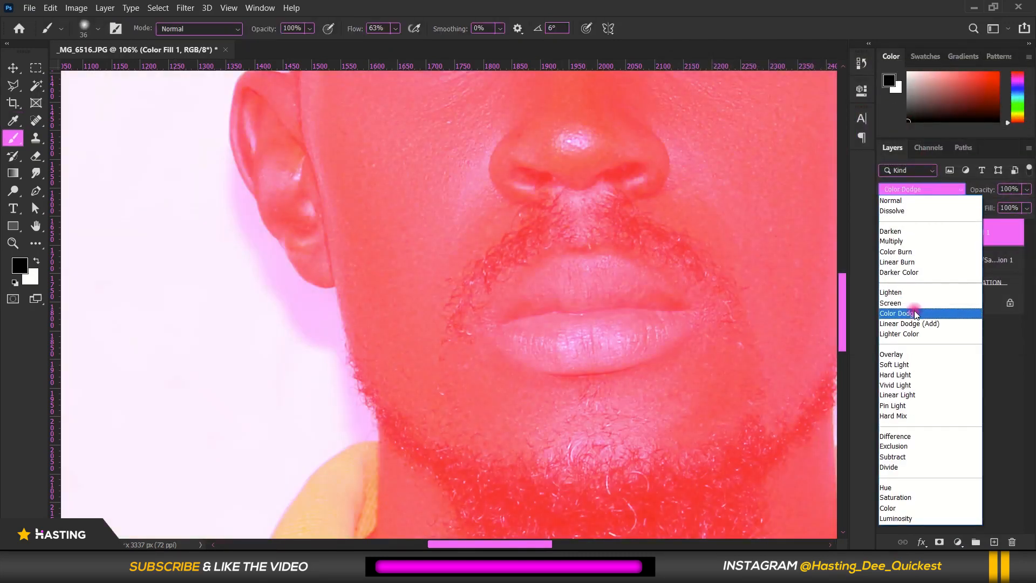
click(916, 314)
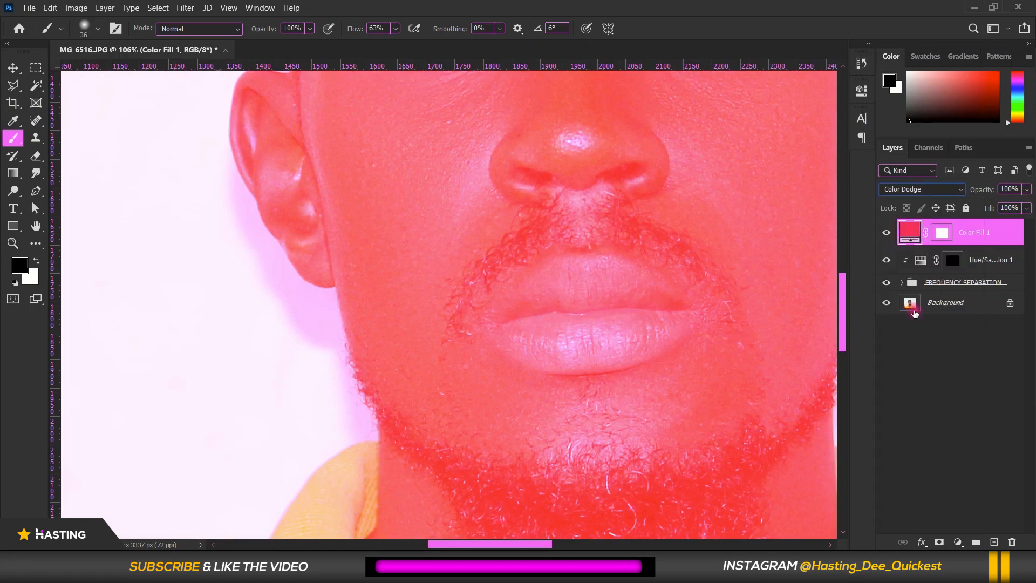
click(944, 234)
key(x)
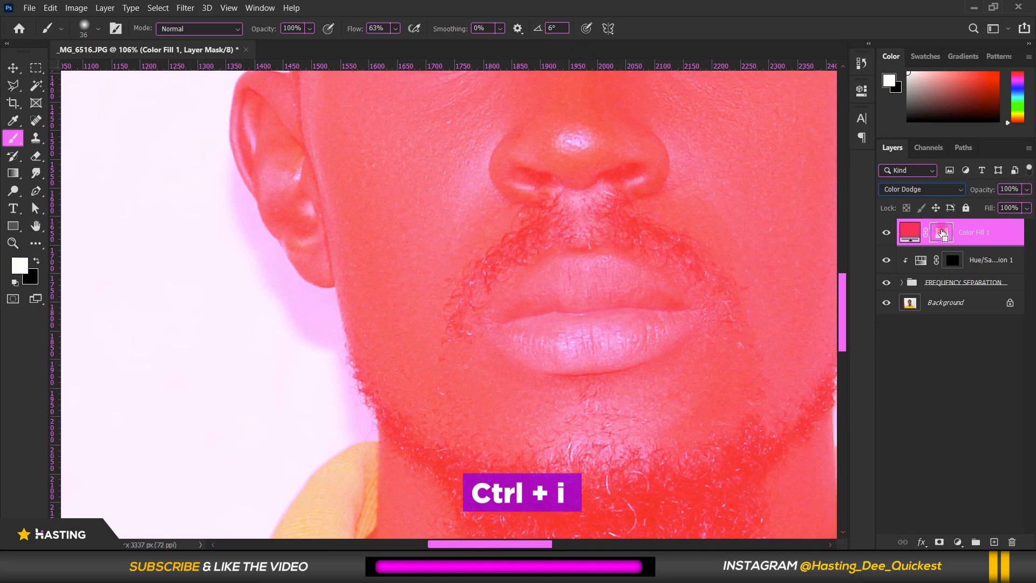
key(ctrl+i)
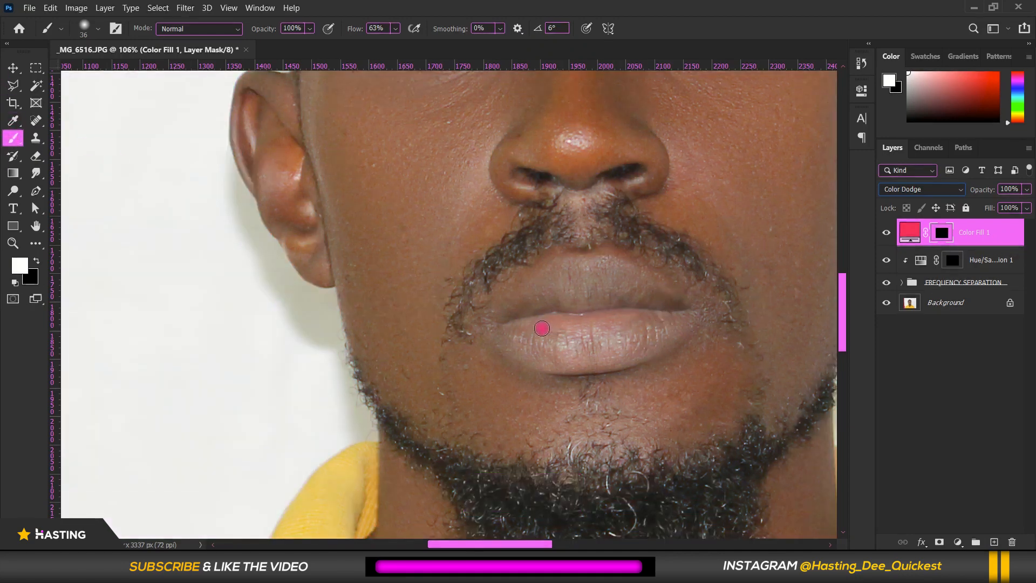
Paint the inner parts of both lips on the color fill mask with a white 78 px brush at 4% flow
drag(561, 321, 574, 317)
scroll(668, 337, up, 3)
drag(553, 294, 385, 227)
click(396, 29)
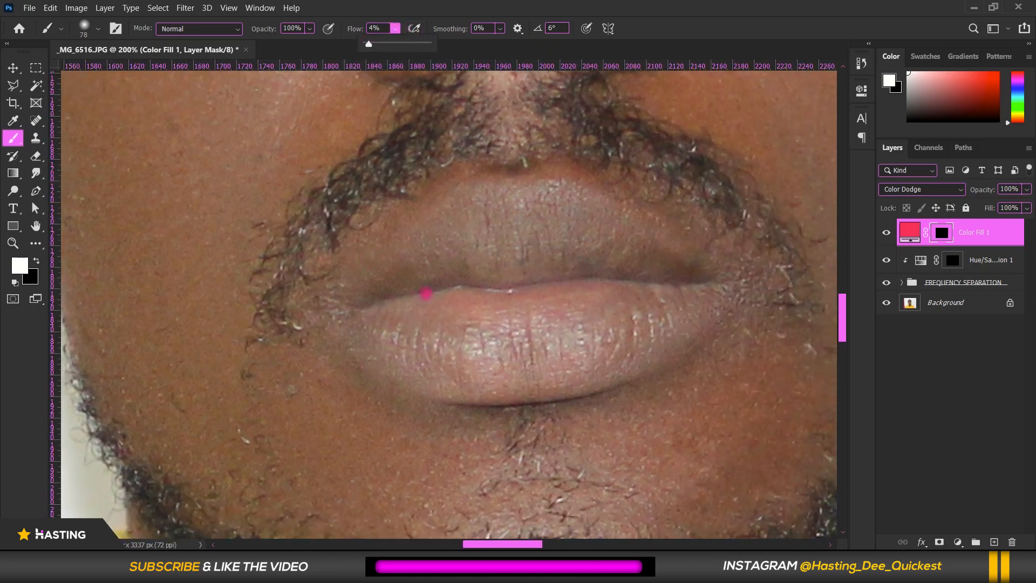
click(391, 310)
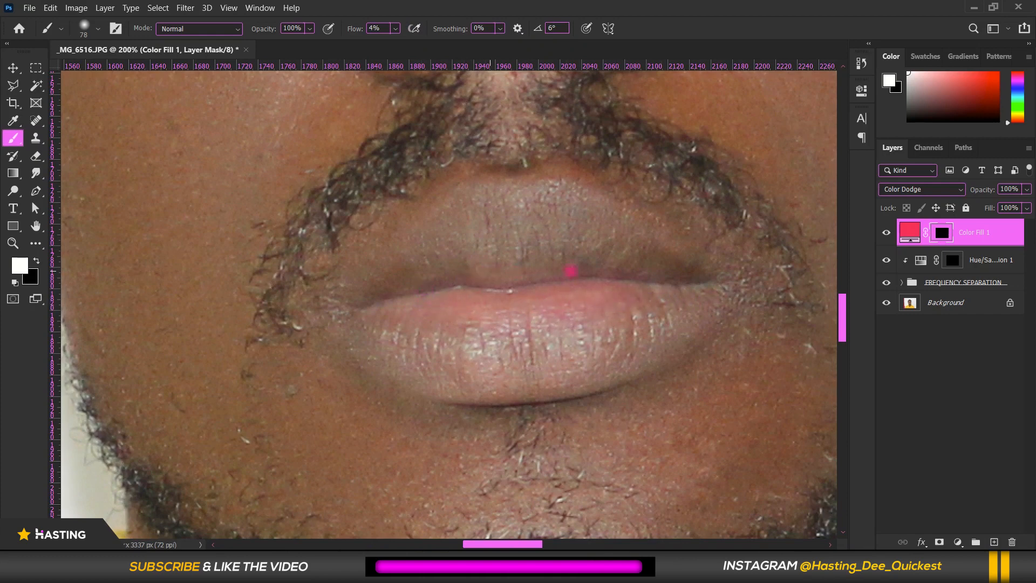
scroll(435, 308, down, 5)
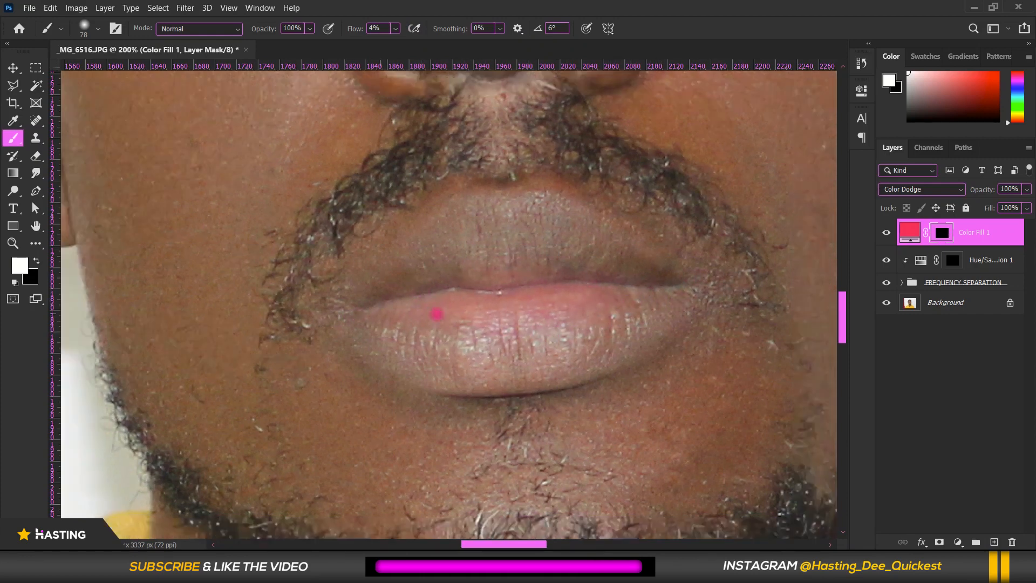
scroll(473, 330, up, 5)
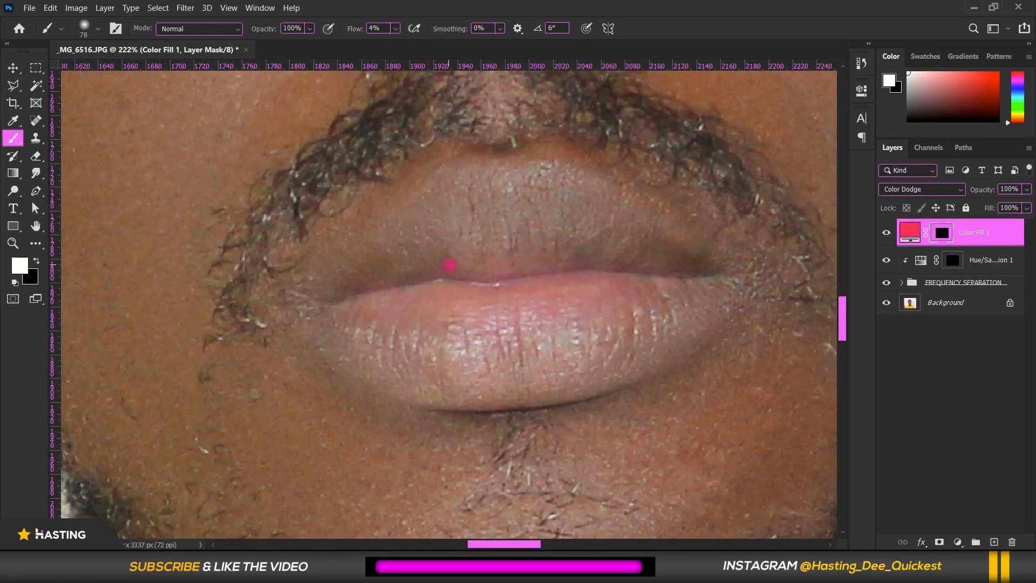
Change the color fill layer's blending mode to Pin Light and compare the lips with the layer hidden and shown
scroll(545, 326, down, 6)
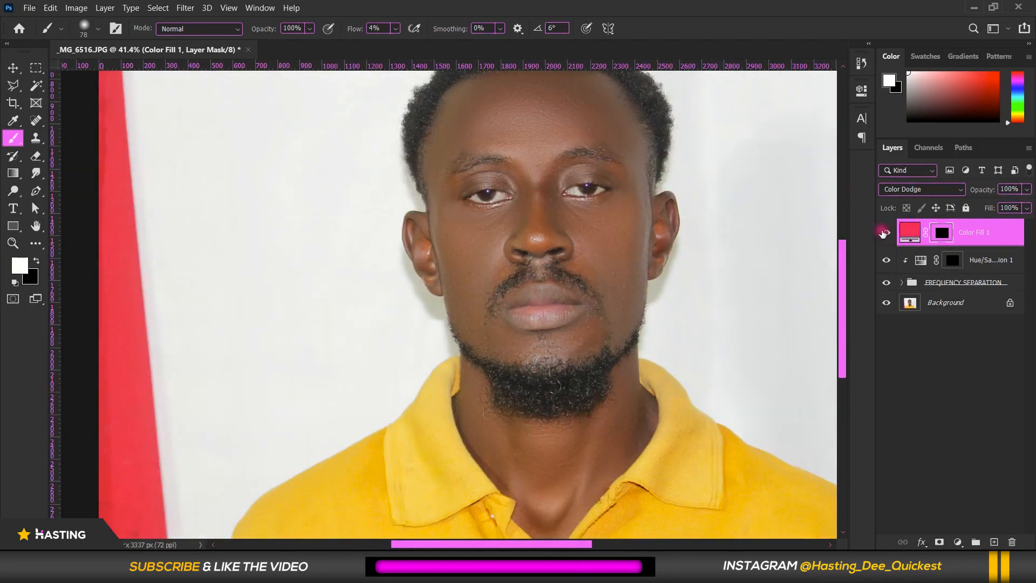
scroll(542, 331, up, 3)
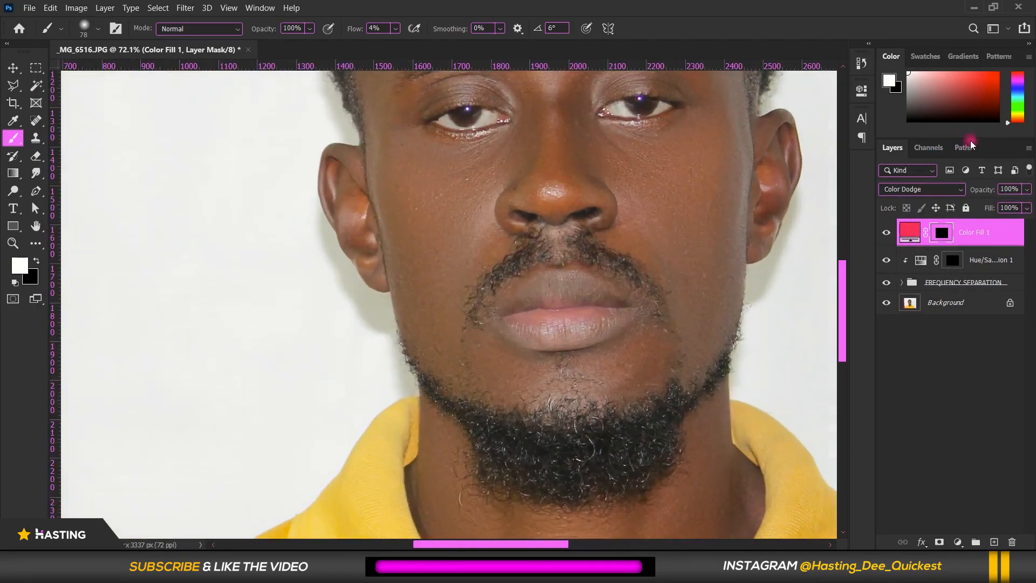
click(939, 188)
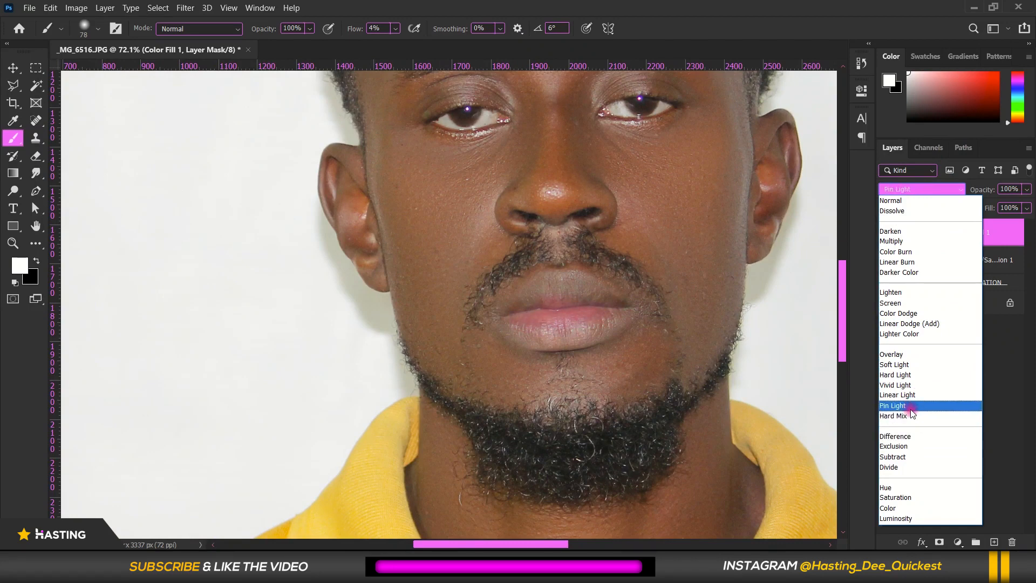
click(896, 406)
click(890, 236)
click(889, 233)
Reduce the color fill layer's Fill to 50% and check the lips with the layer hidden and shown
click(1027, 208)
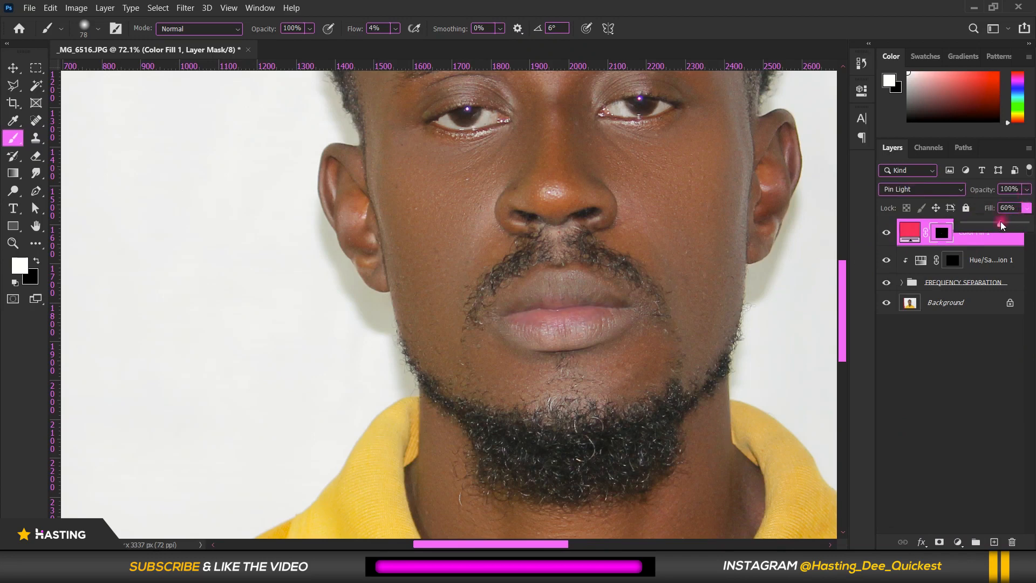
drag(993, 223, 996, 221)
click(885, 233)
click(885, 233)
Add a Levels adjustment layer on top and darken the midtones slightly
scroll(518, 296, down, 5)
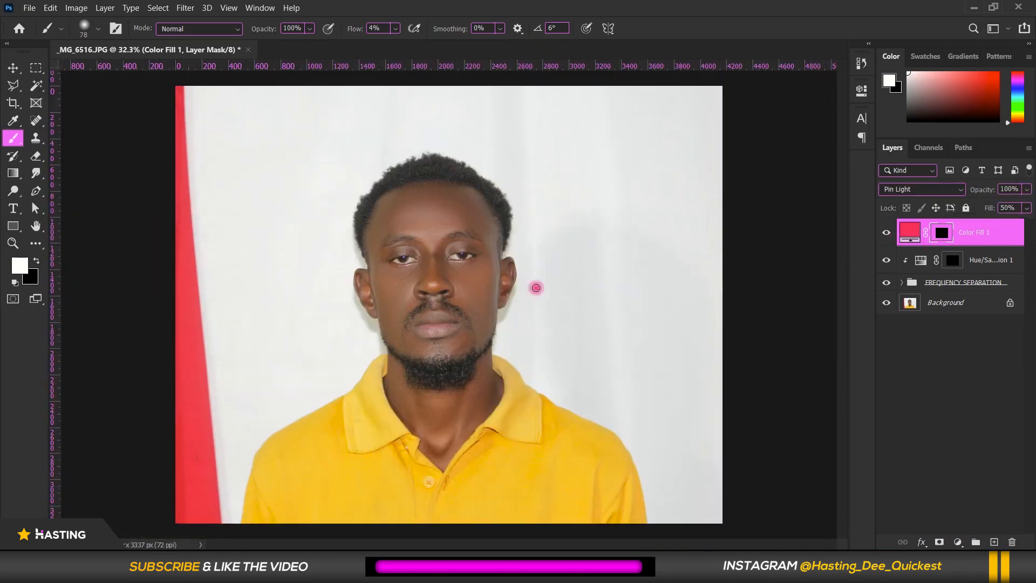
scroll(410, 320, up, 4)
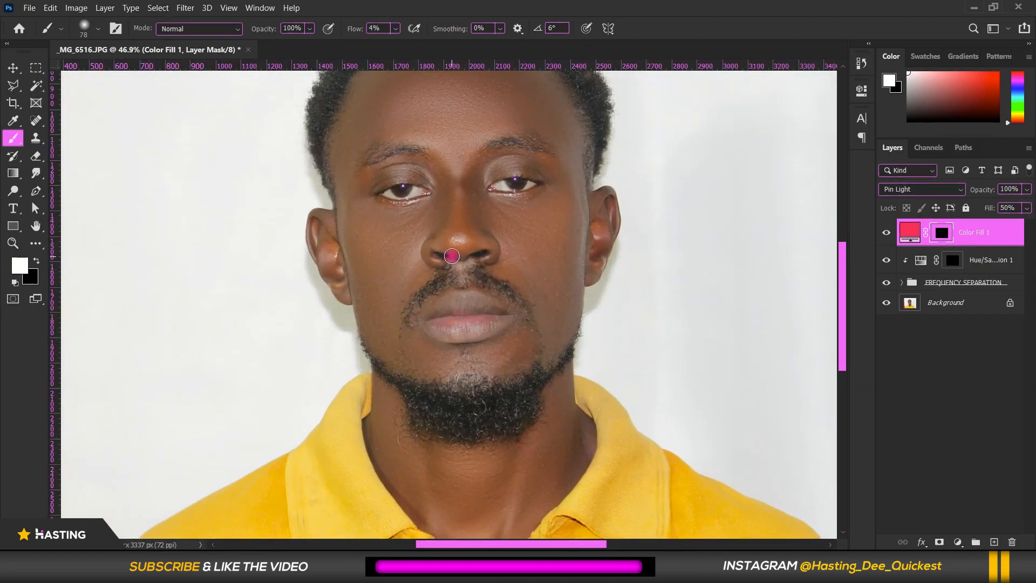
scroll(562, 342, down, 3)
scroll(431, 220, up, 3)
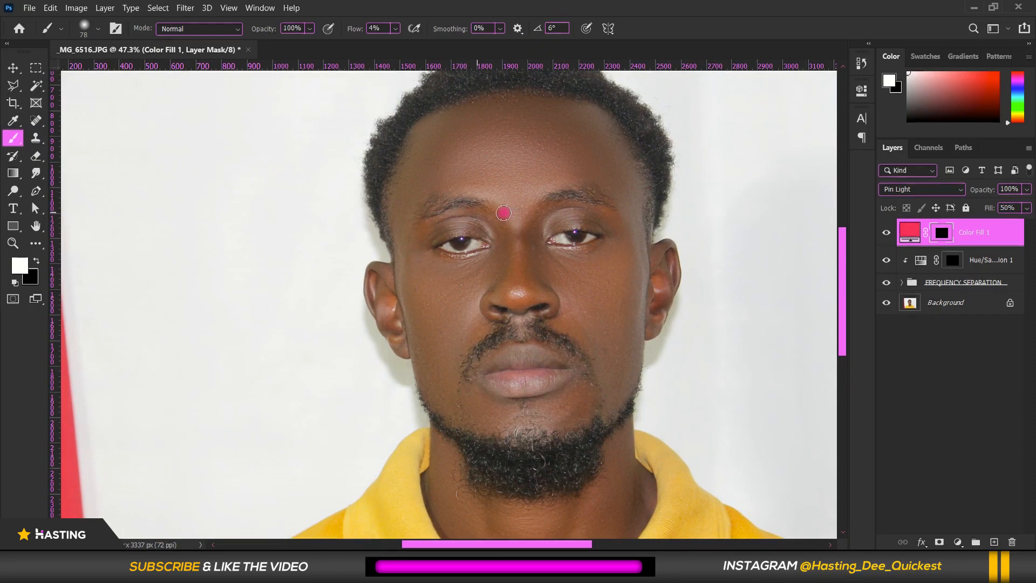
click(958, 543)
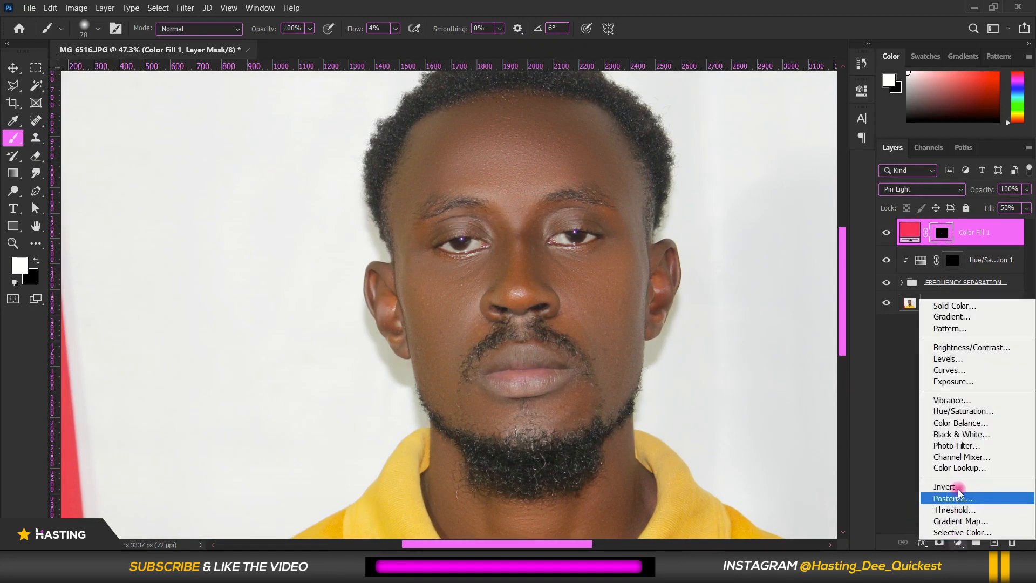
click(950, 359)
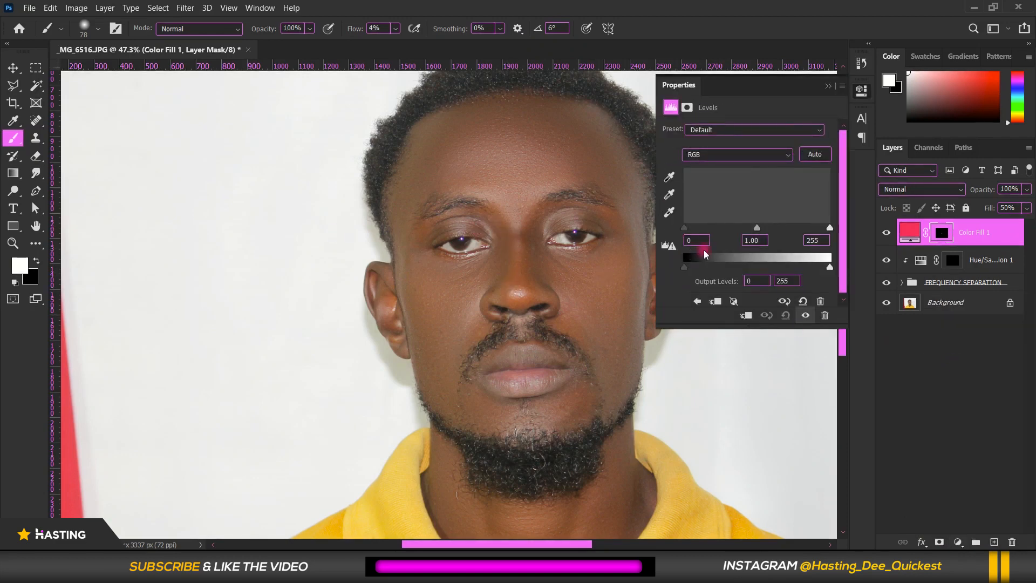
drag(760, 229, 767, 231)
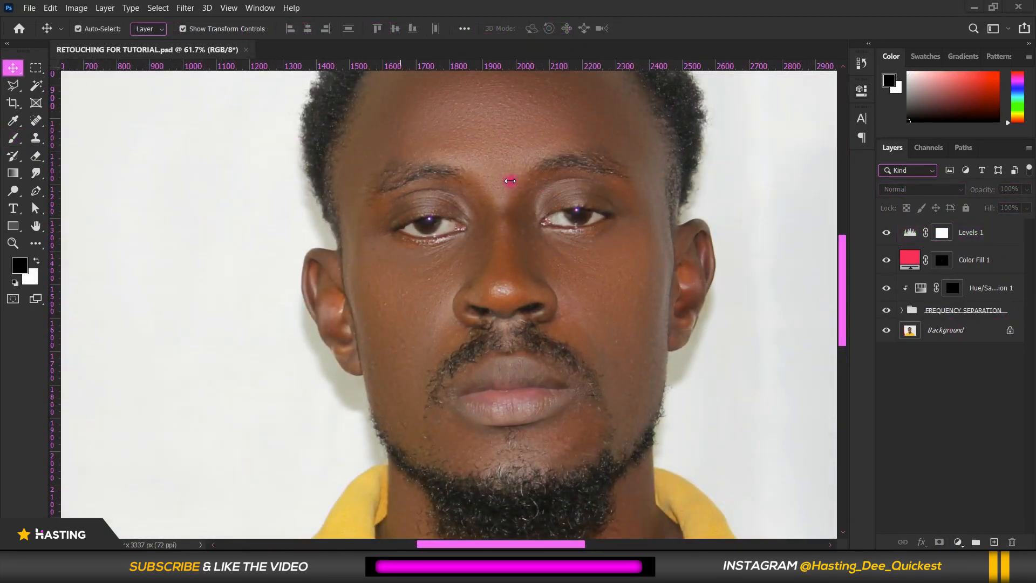
Select the TOP layer in the FREQUENCY SEPARATION group and choose the Spot Healing Brush for texture cleanup
scroll(510, 181, down, 3)
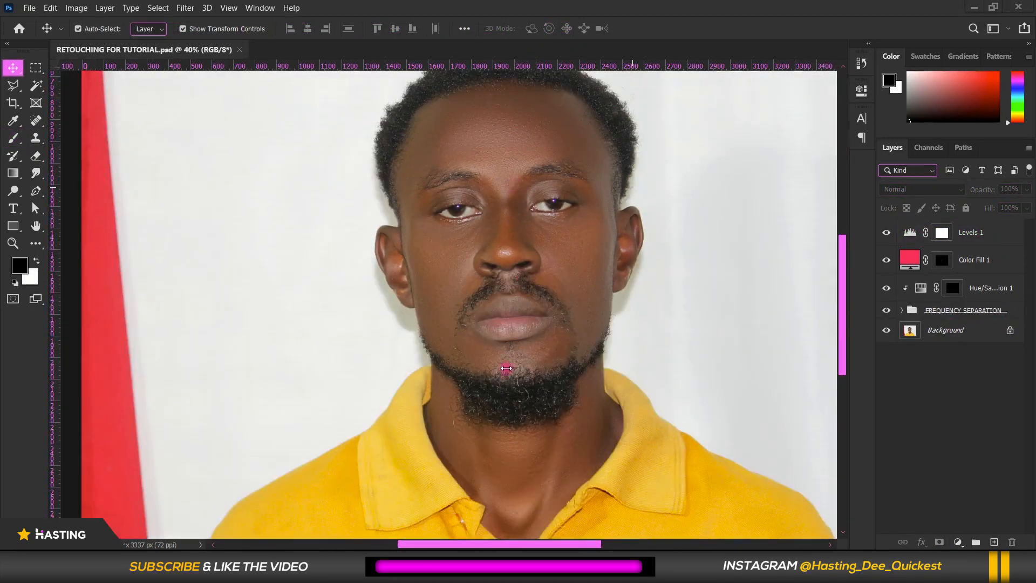
scroll(507, 365, up, 6)
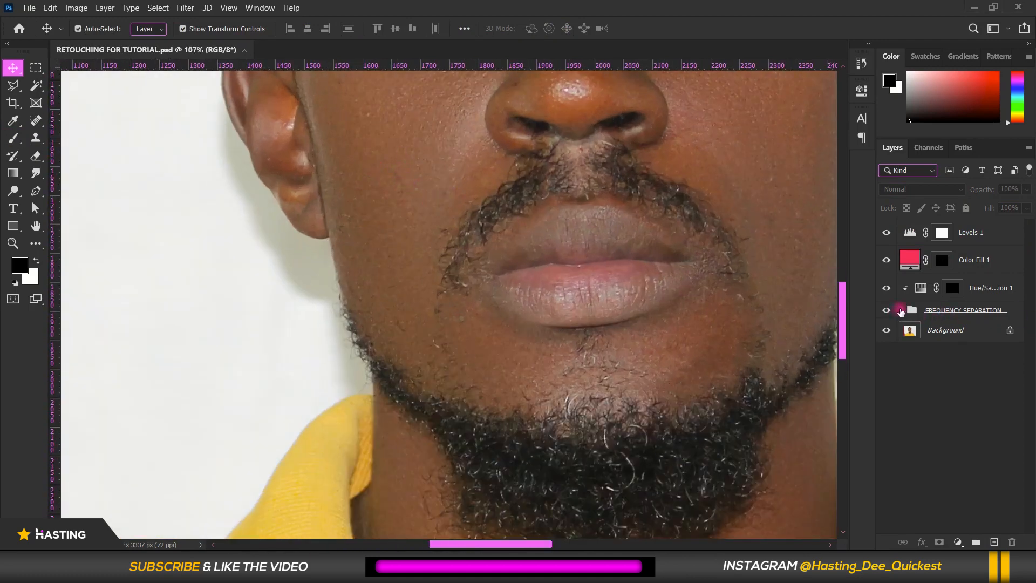
click(902, 311)
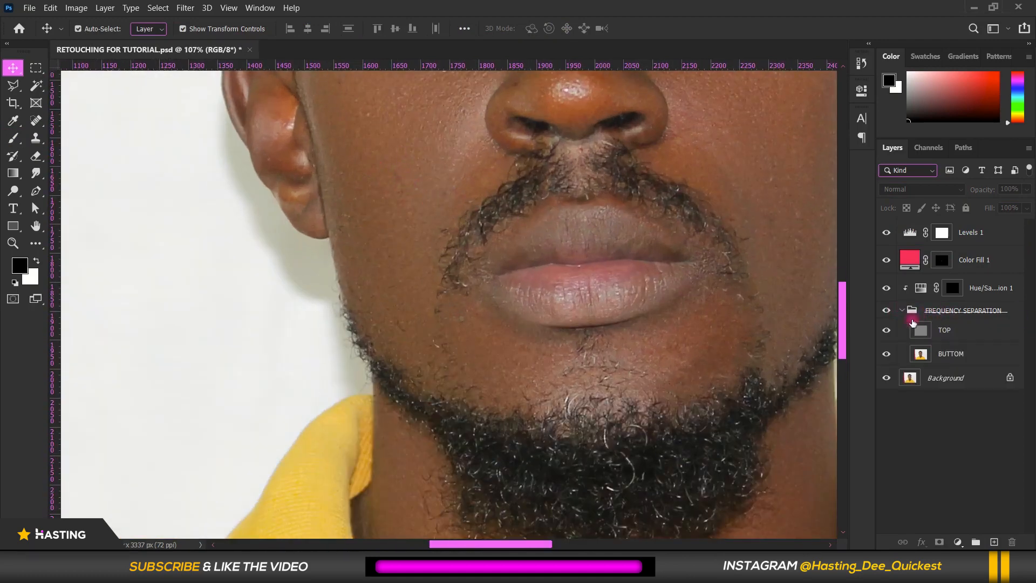
click(959, 333)
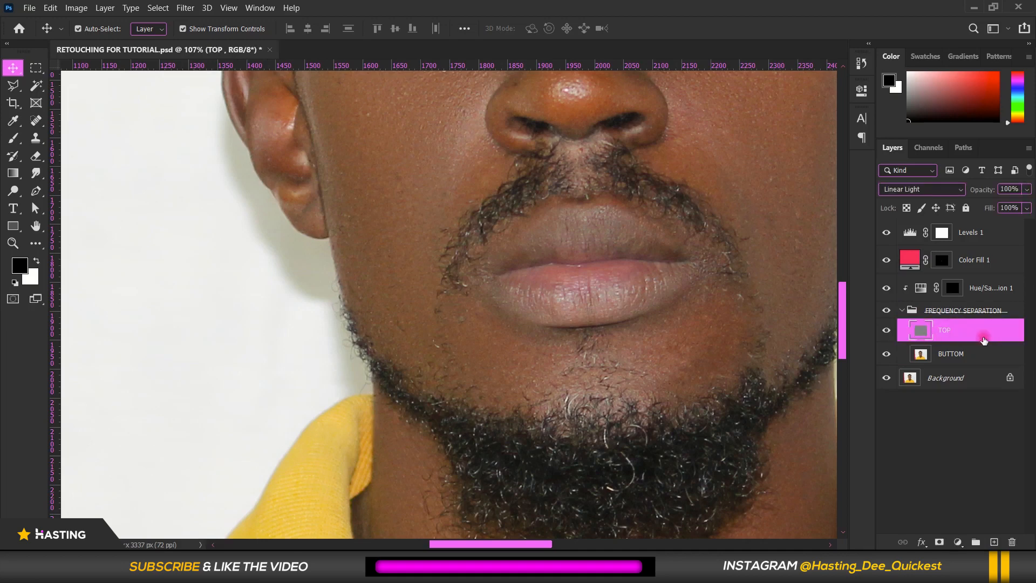
scroll(81, 286, down, 3)
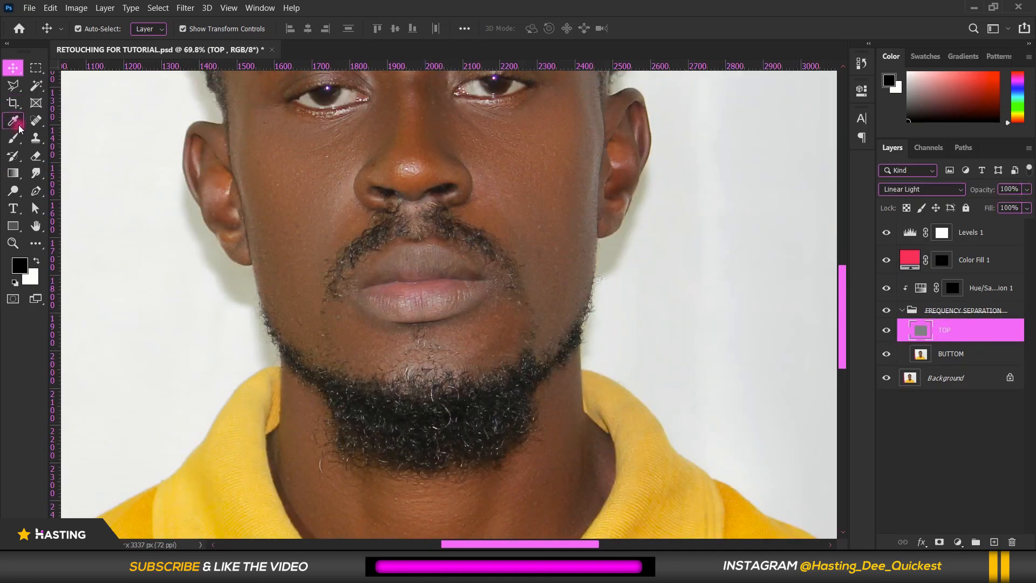
click(36, 121)
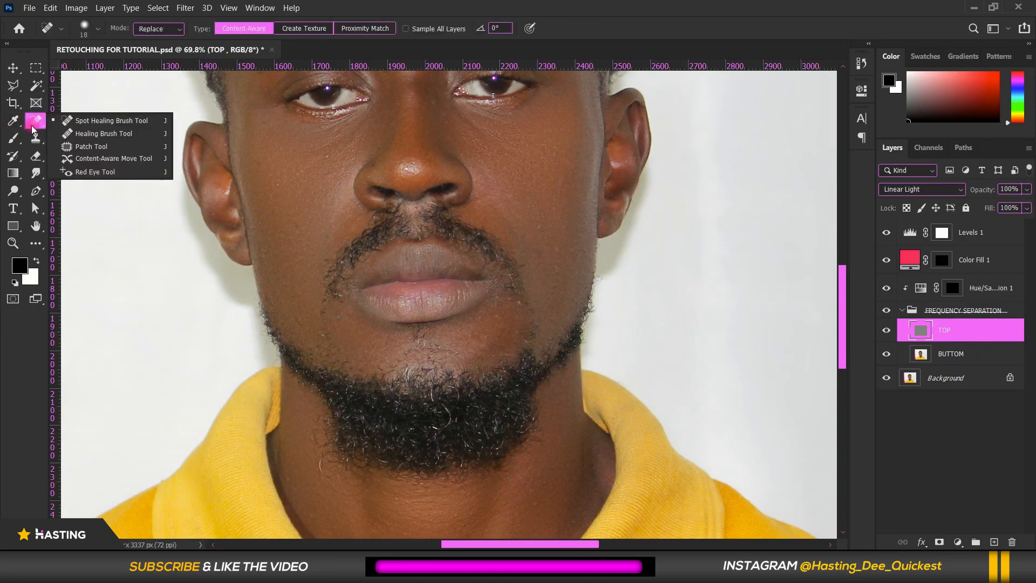
click(95, 123)
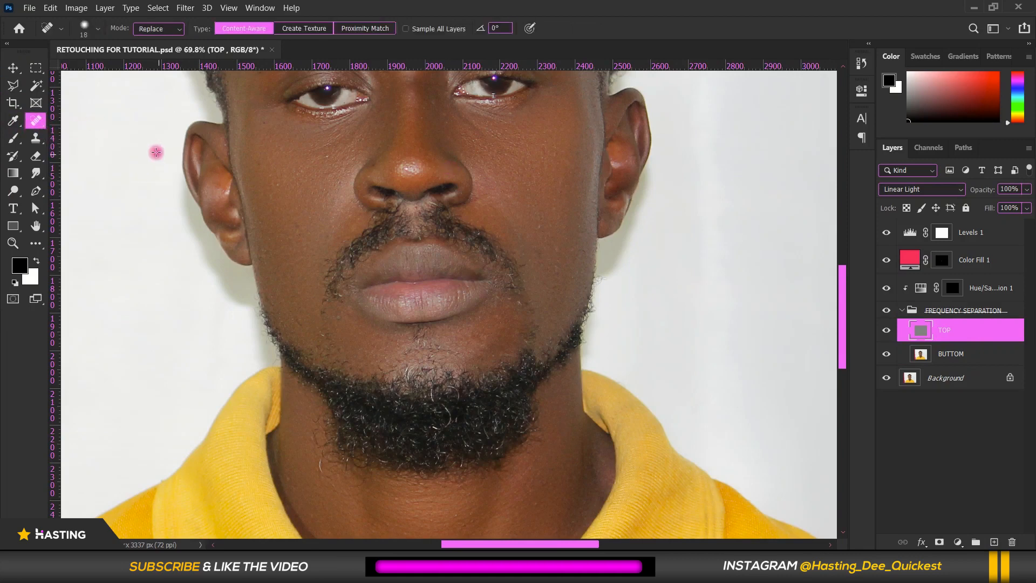
click(36, 137)
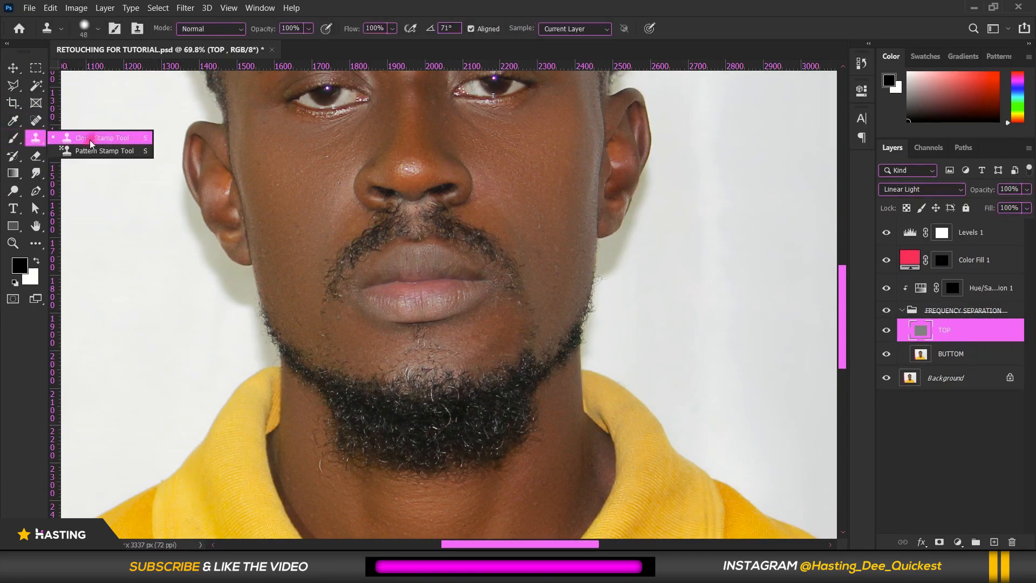
click(35, 121)
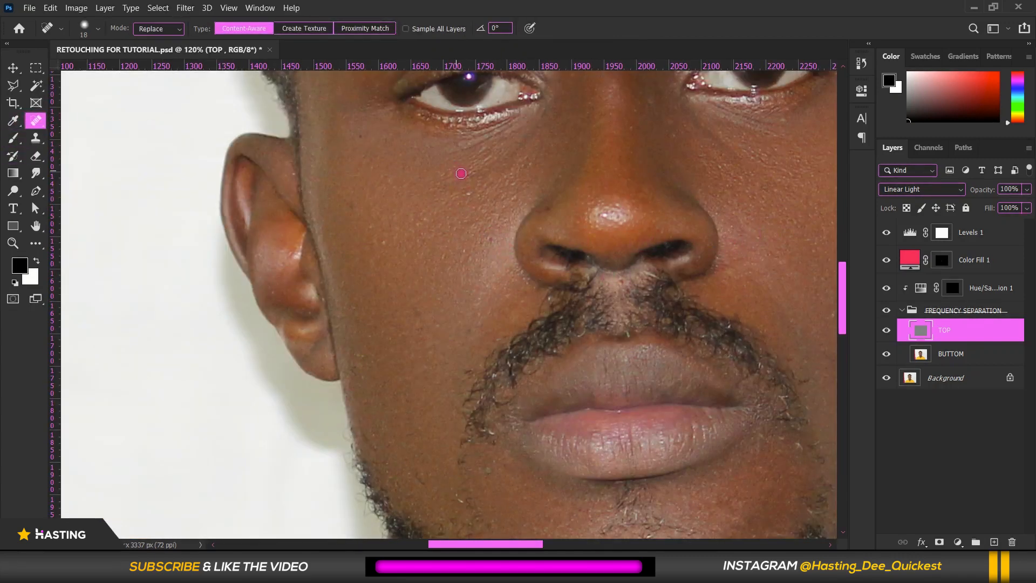
Heal the small blemish on the subject's right cheek below the eye with the Spot Healing Brush
scroll(458, 171, up, 4)
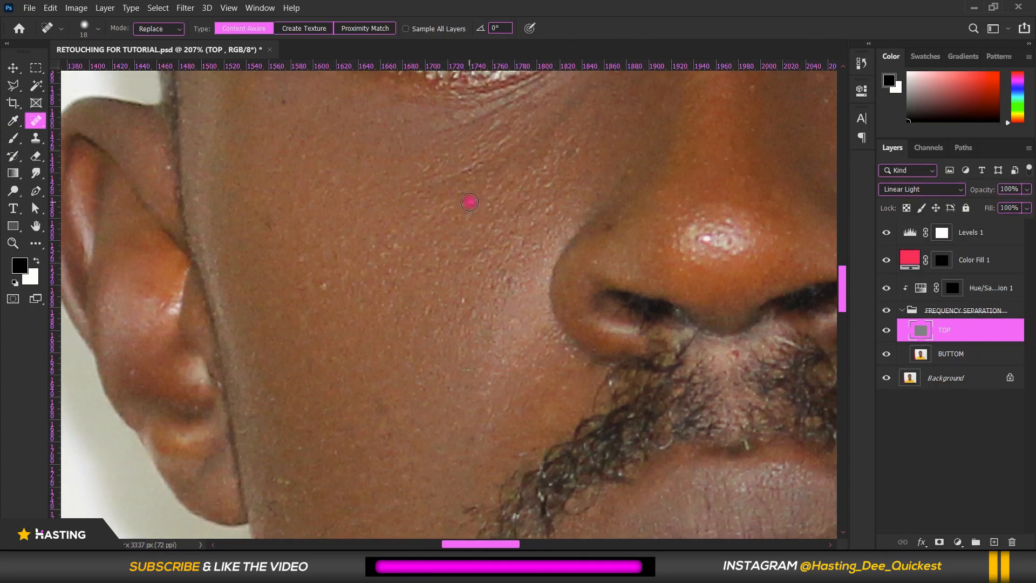
click(471, 203)
scroll(524, 210, down, 2)
scroll(369, 275, up, 3)
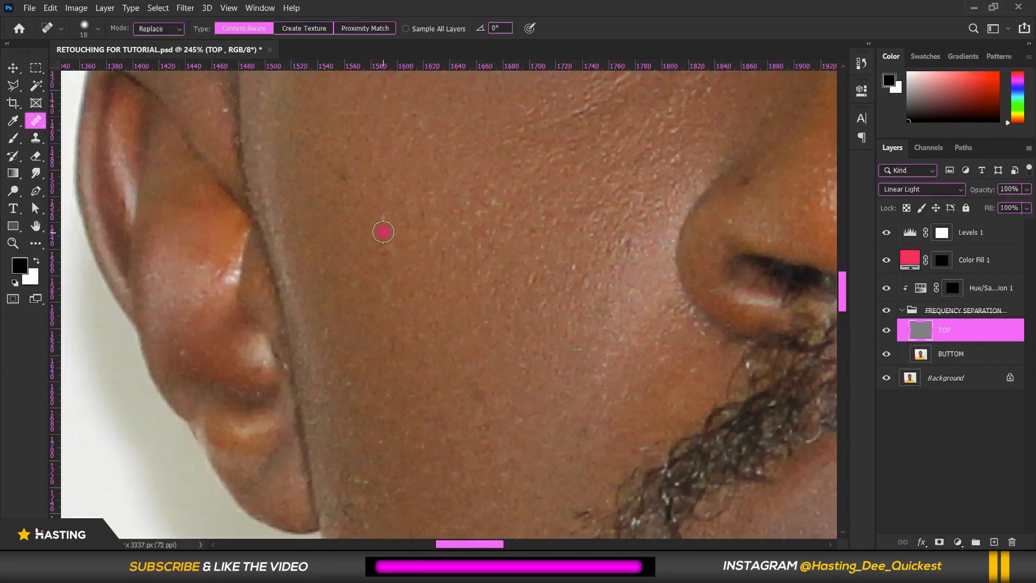
scroll(632, 256, down, 3)
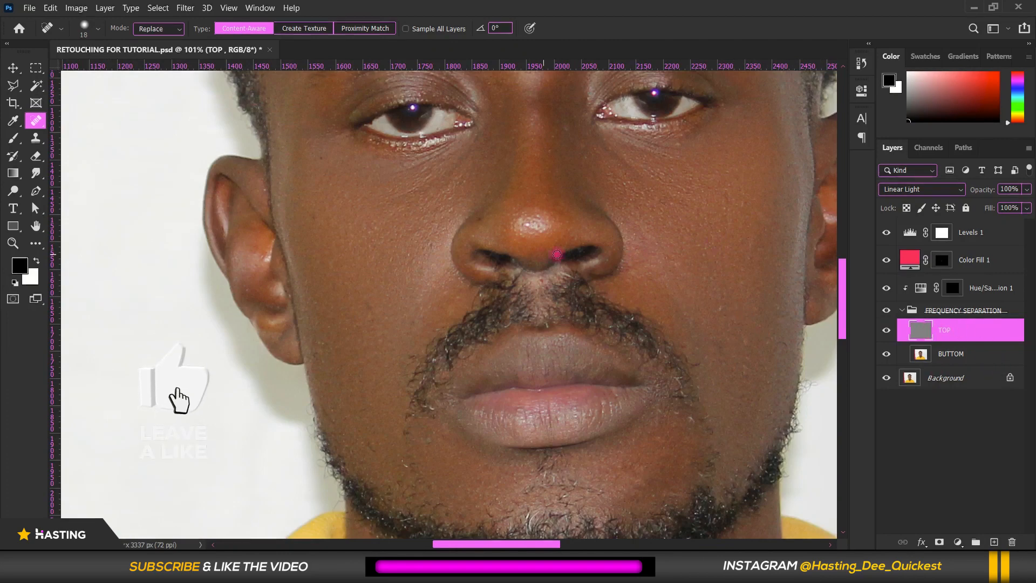
scroll(595, 254, down, 2)
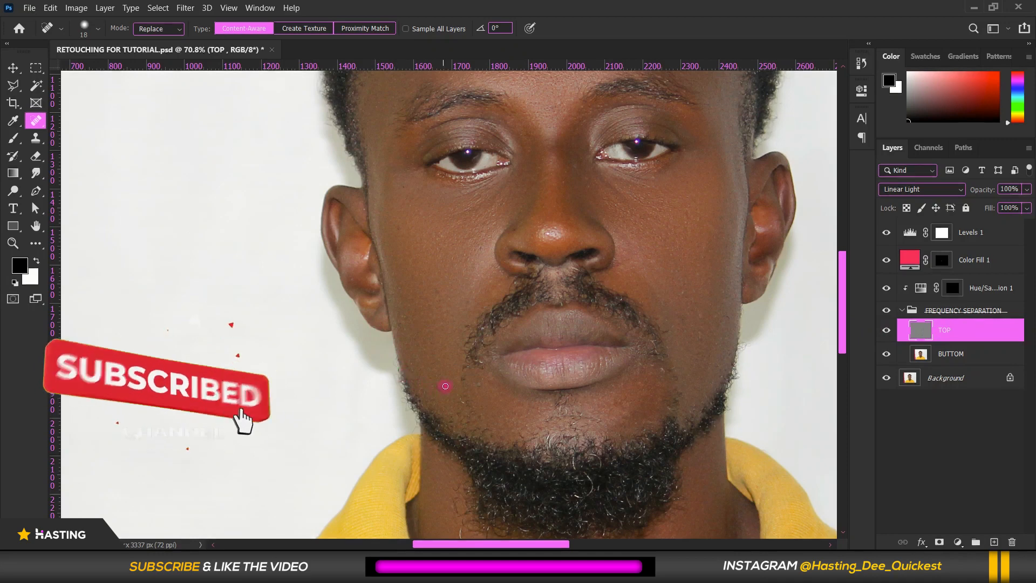
Enlarge the Spot Healing Brush to 31 px and heal the spots on the subject's right cheek between nose, ear and moustache
scroll(446, 377, up, 3)
scroll(434, 240, up, 3)
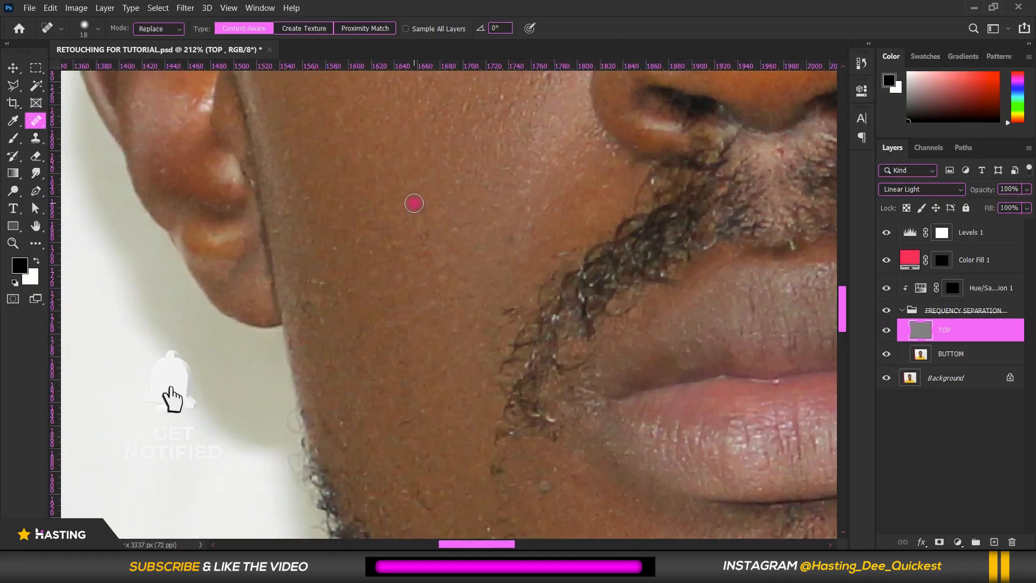
drag(414, 201, 416, 212)
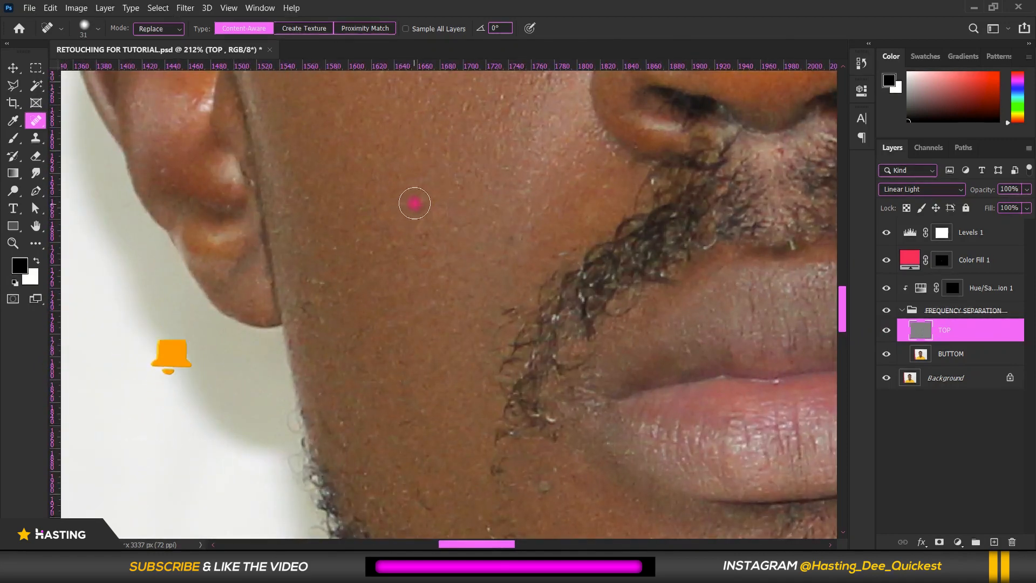
click(502, 239)
click(524, 130)
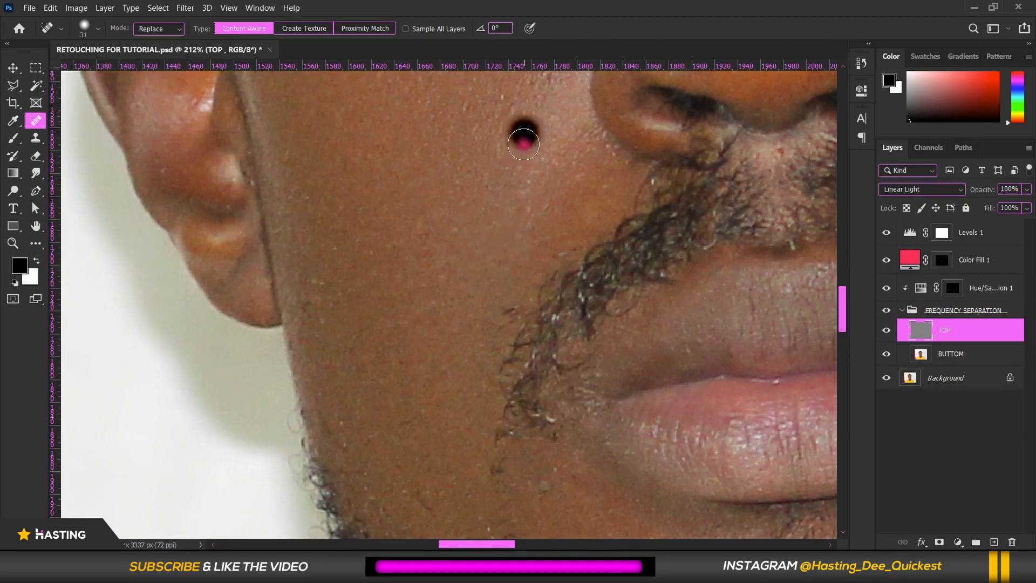
scroll(369, 251, down, 1)
scroll(368, 251, down, 3)
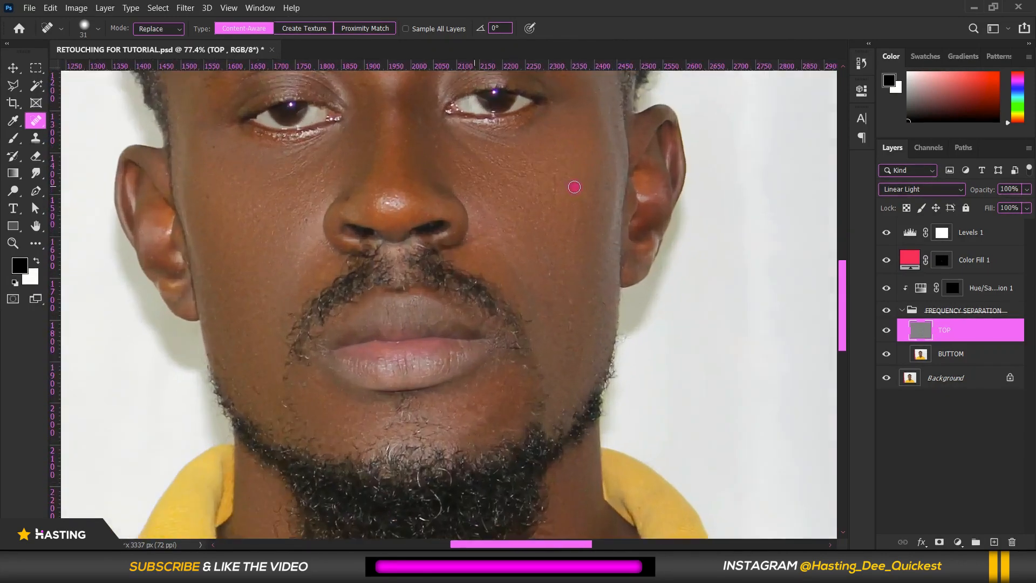
Heal the uneven texture spots on the subject's left cheek with the Spot Healing Brush
scroll(573, 187, up, 2)
click(569, 186)
click(531, 189)
scroll(591, 388, down, 1)
scroll(591, 387, down, 3)
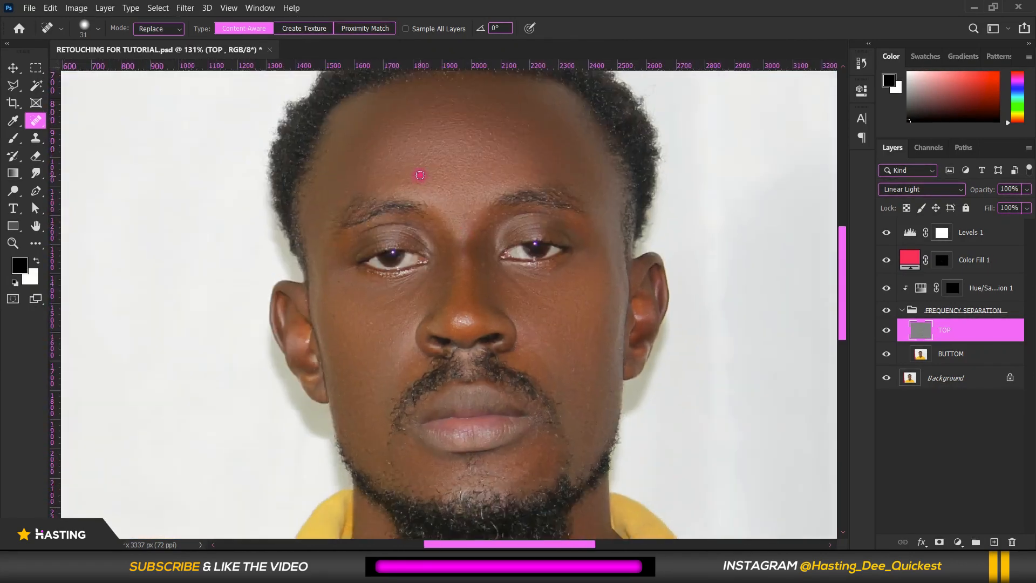
Heal the blemishes above the subject's right eyebrow and on the upper forehead
scroll(468, 281, up, 4)
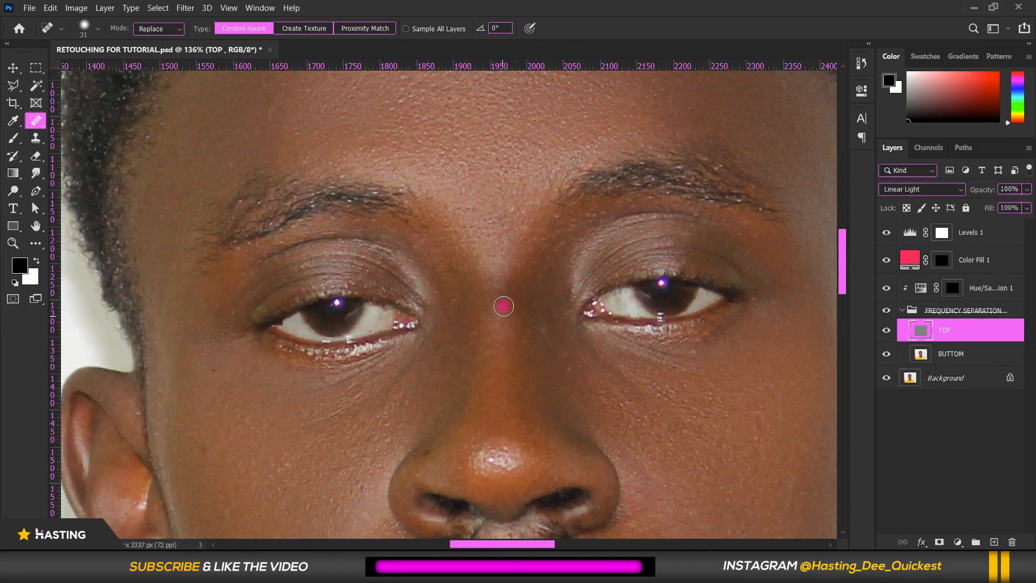
scroll(529, 287, down, 3)
scroll(280, 164, up, 4)
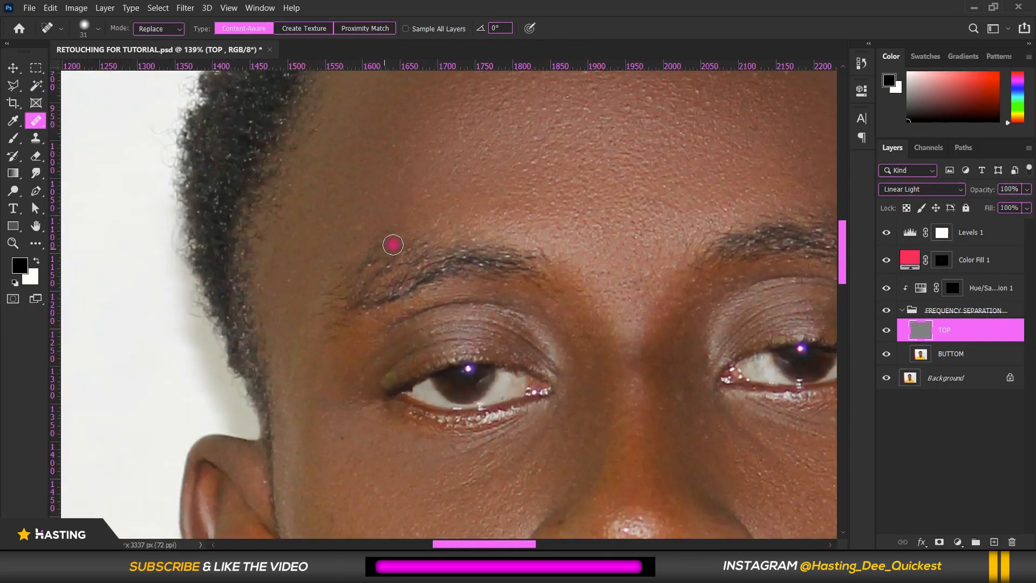
click(358, 226)
scroll(678, 109, down, 2)
scroll(608, 158, up, 2)
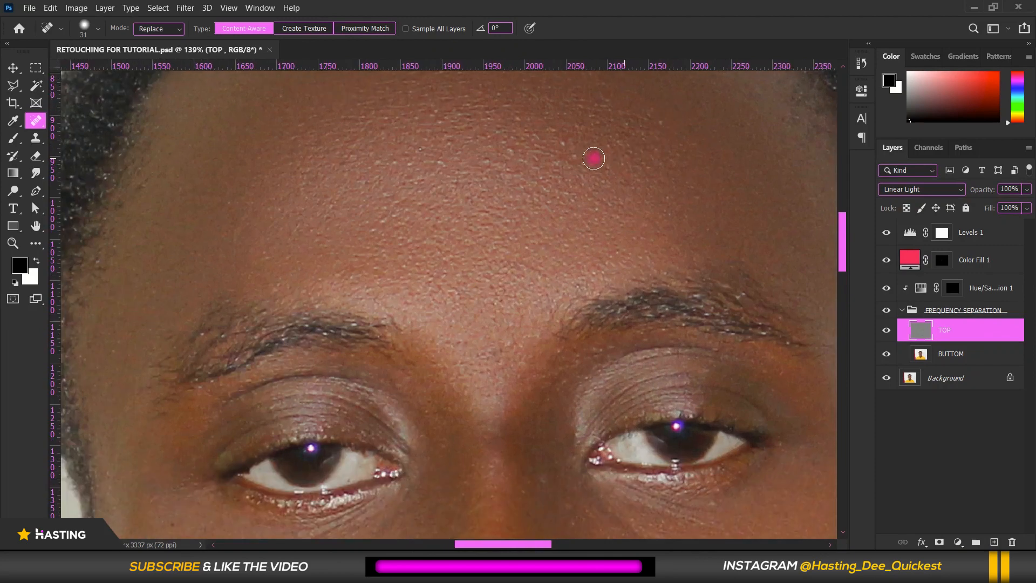
click(557, 141)
click(559, 165)
scroll(511, 194, up, 2)
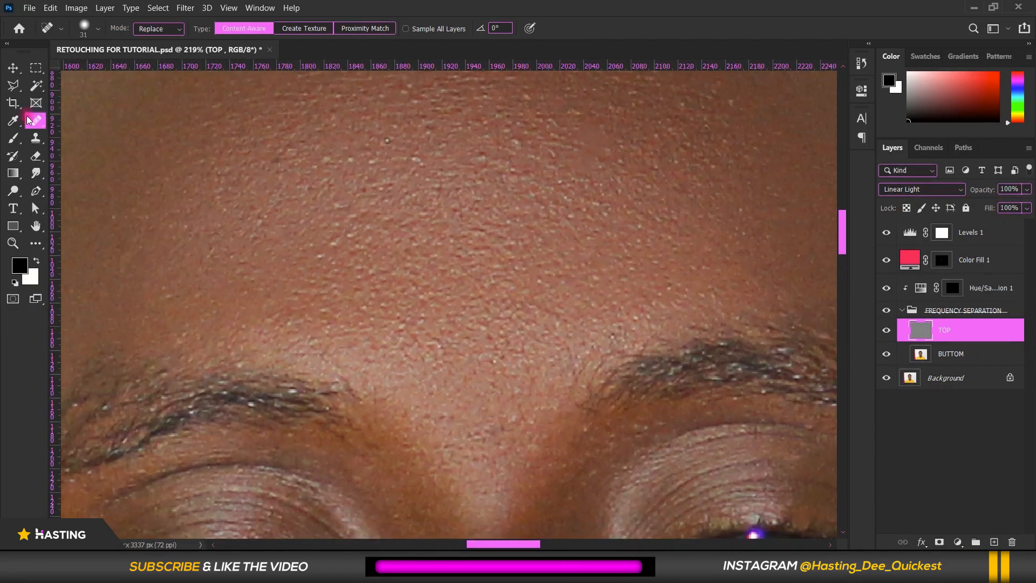
Switch to the Clone Stamp Tool with a 27 px brush and clone clean skin texture over blemishes on the subject's left cheek
right_click(32, 119)
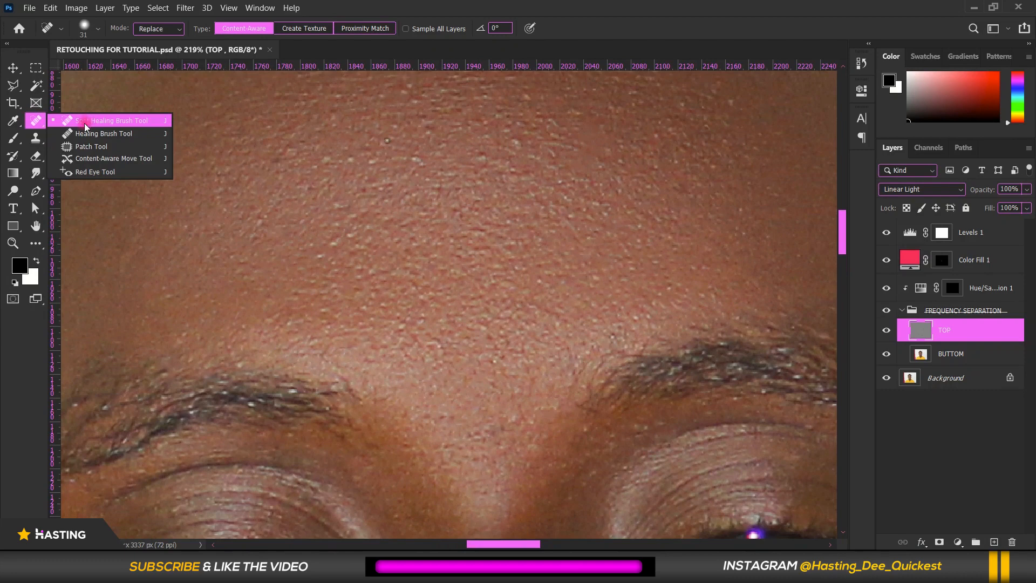
click(36, 137)
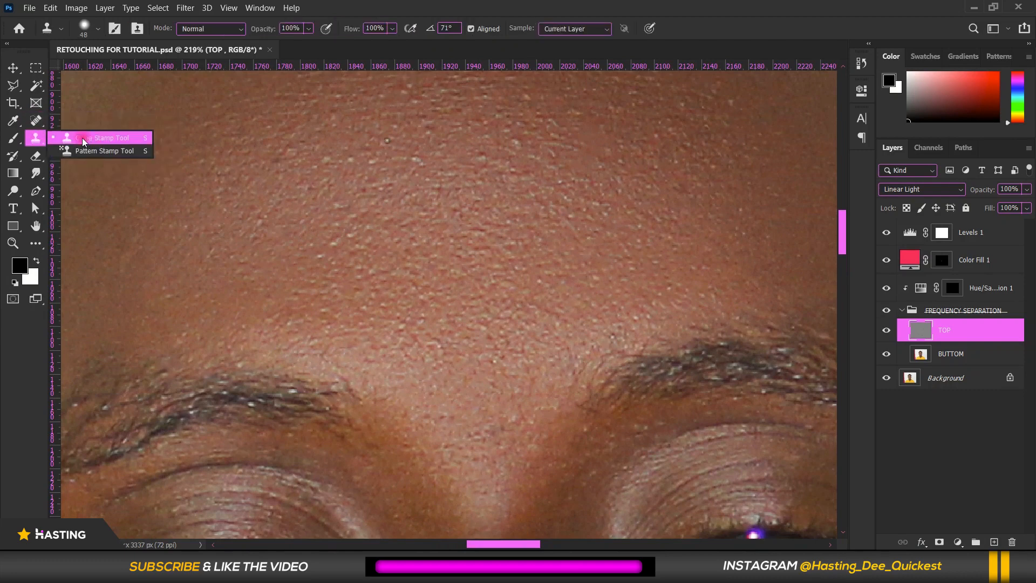
click(89, 139)
scroll(539, 211, down, 5)
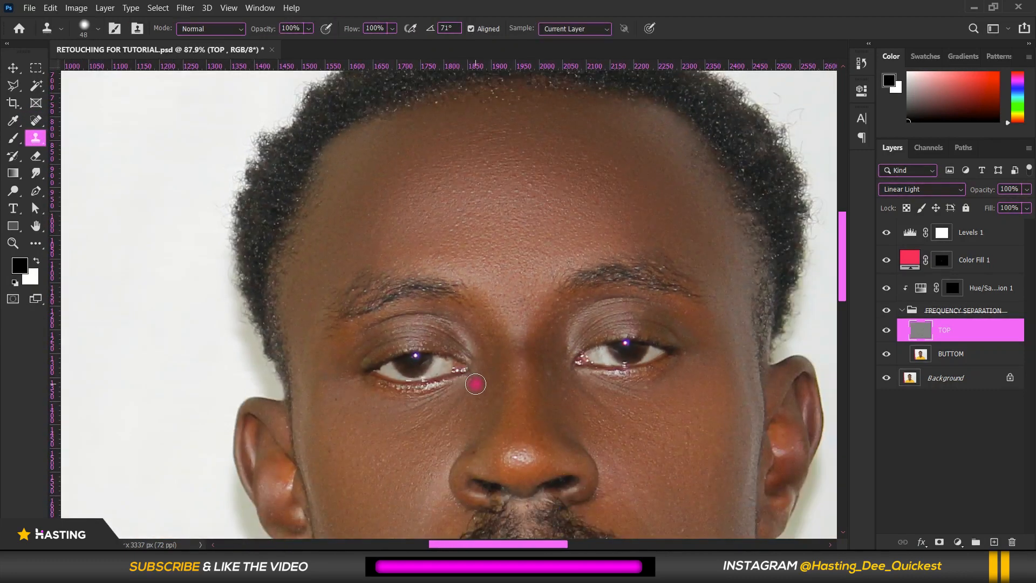
scroll(445, 253, down, 4)
scroll(534, 429, up, 3)
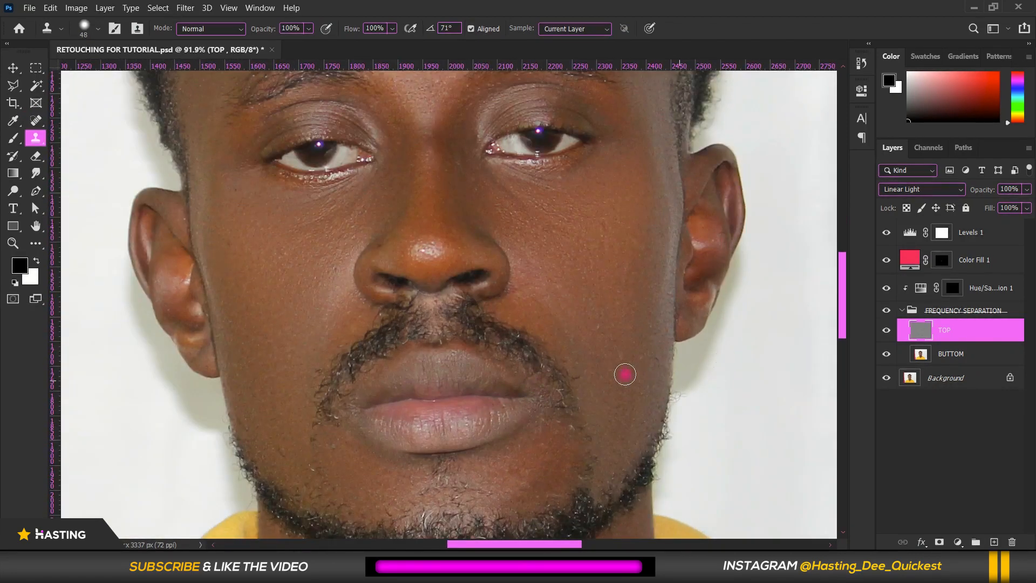
scroll(624, 372, up, 3)
scroll(650, 350, up, 3)
mouse_move(630, 275)
mouse_down()
mouse_move(610, 281)
mouse_move(607, 266)
mouse_up()
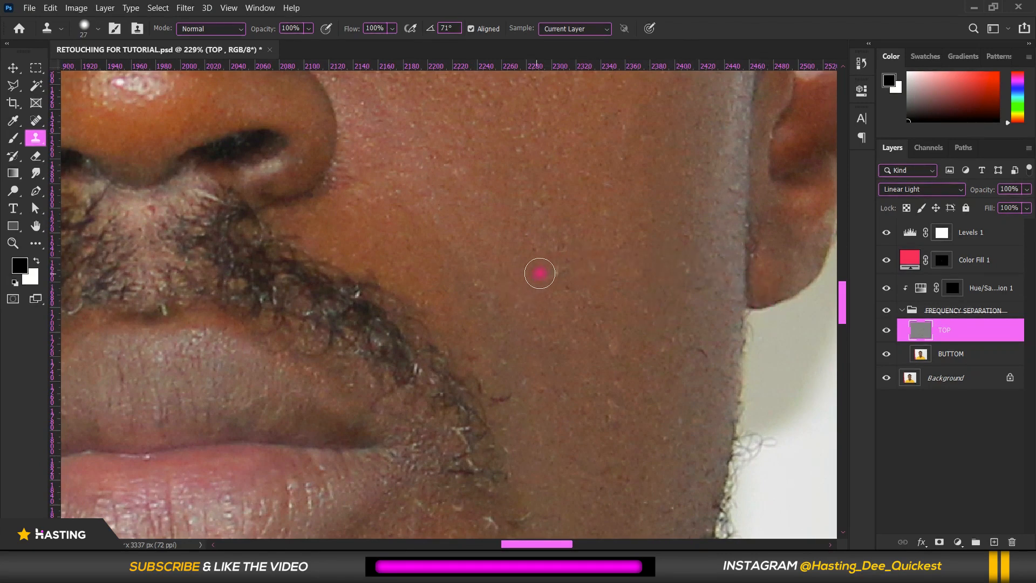
alt+click(549, 272)
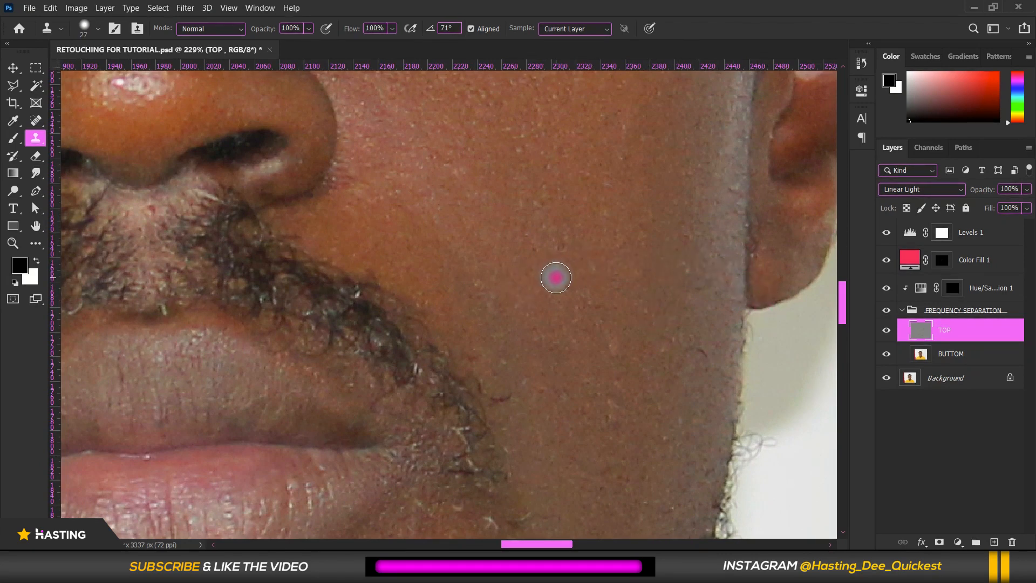
click(558, 276)
scroll(693, 352, down, 2)
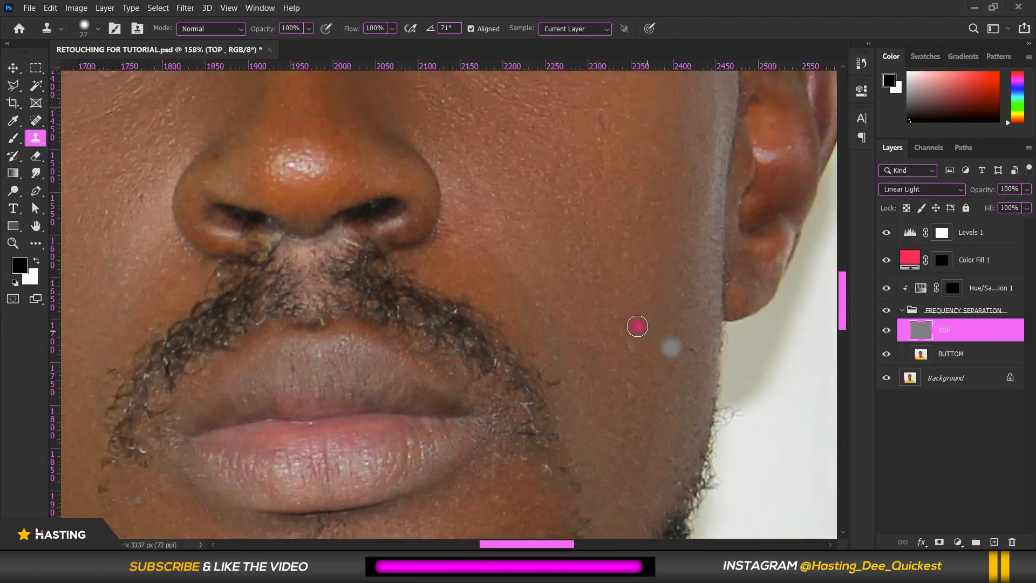
Sample clean skin texture on the subject's right cheek and clone it over the dark spot near the ear
scroll(648, 328, down, 6)
scroll(393, 287, up, 4)
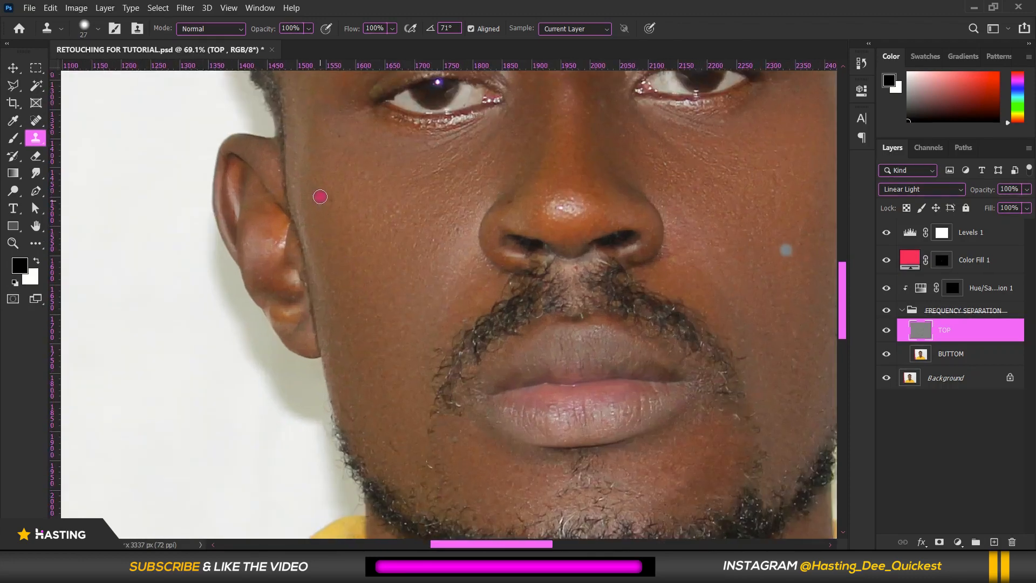
scroll(324, 196, up, 3)
click(342, 206)
scroll(342, 206, up, 4)
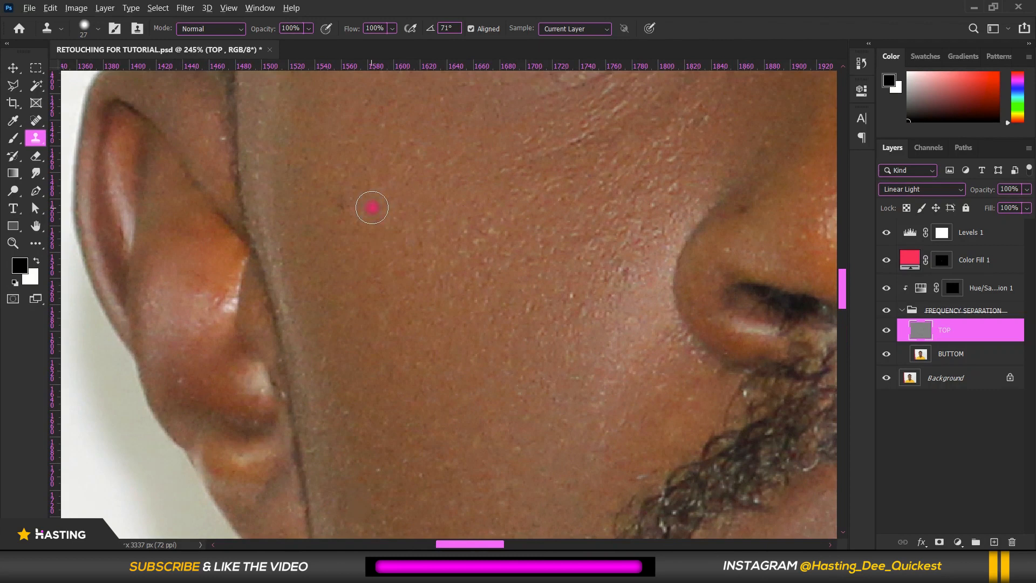
alt+click(372, 207)
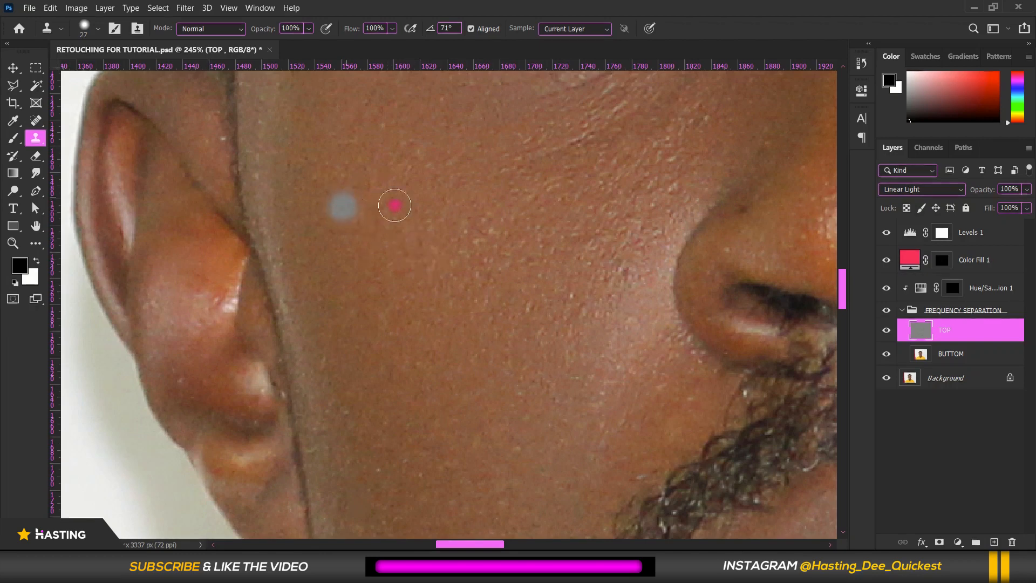
scroll(415, 231, down, 1)
scroll(414, 229, down, 2)
scroll(352, 127, up, 2)
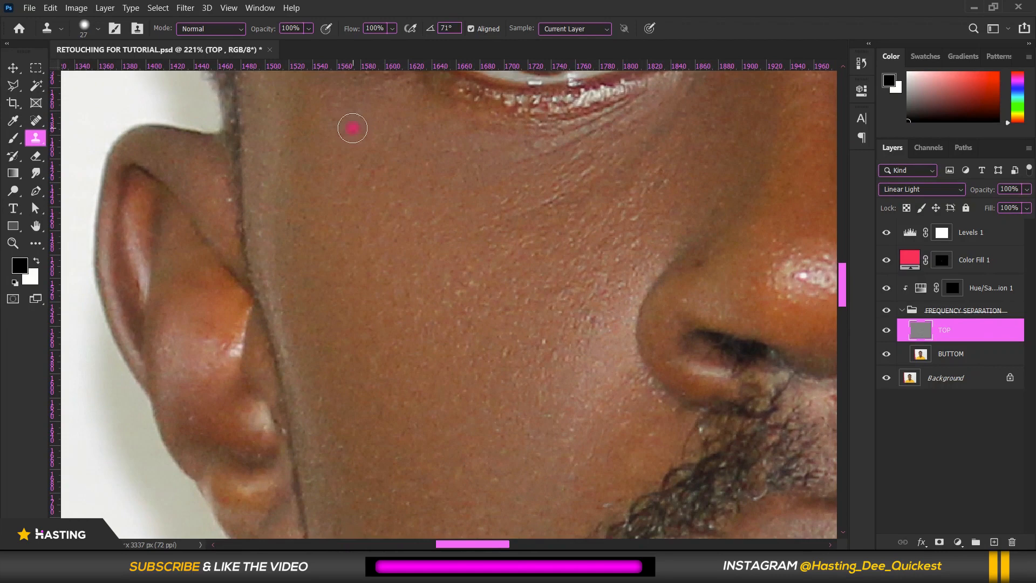
scroll(620, 354, down, 2)
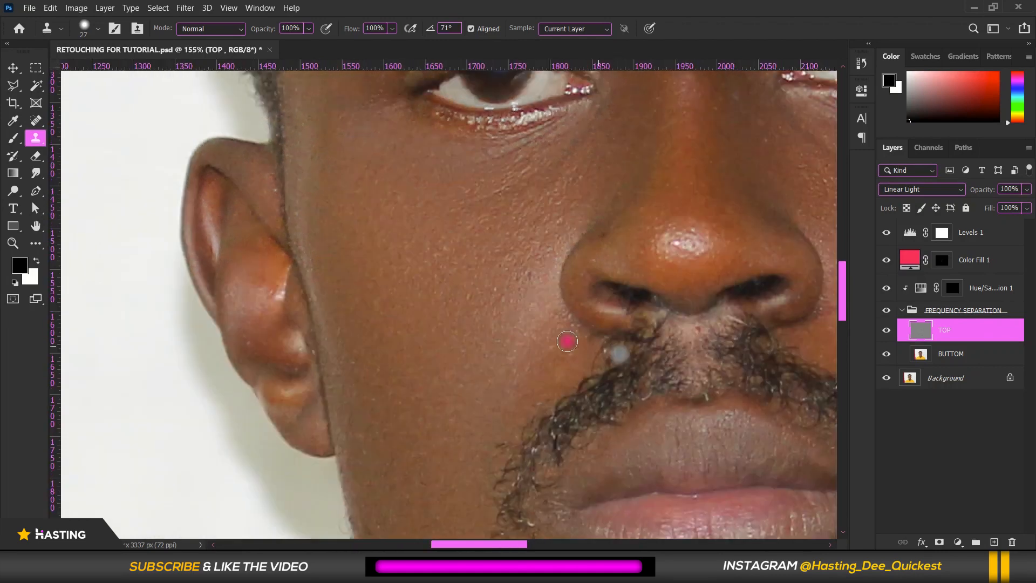
scroll(567, 342, up, 2)
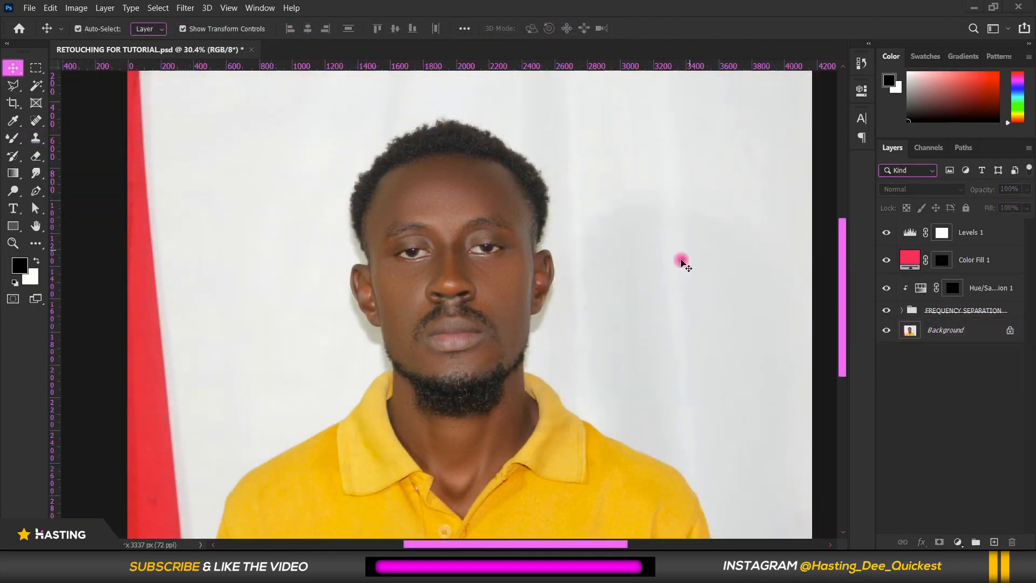
Add a Color Balance adjustment layer on top and set its midtones to -7 Magenta–Green and +11 Yellow–Blue
scroll(668, 283, up, 1)
scroll(668, 283, down, 2)
scroll(393, 301, down, 2)
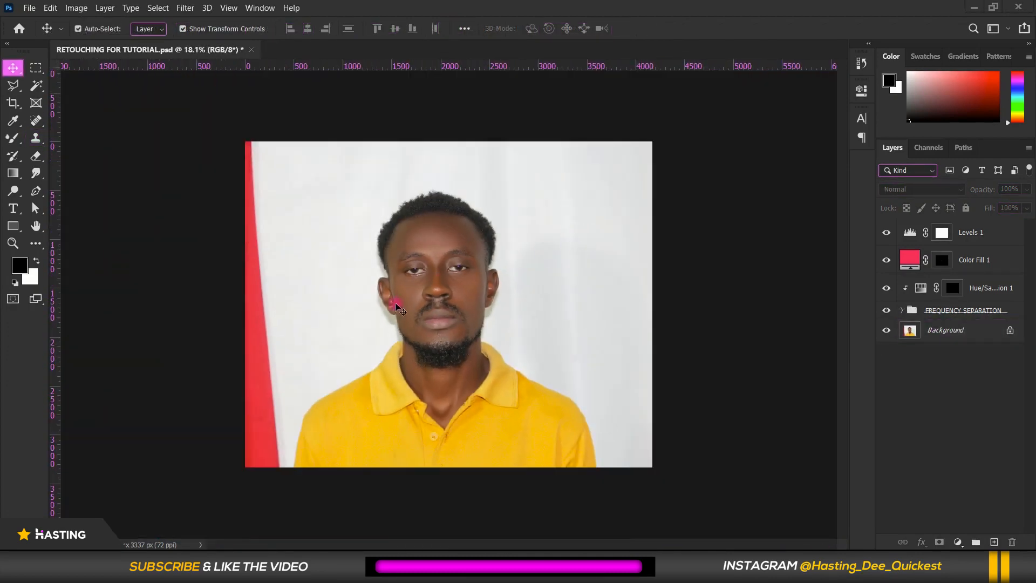
scroll(337, 378, up, 1)
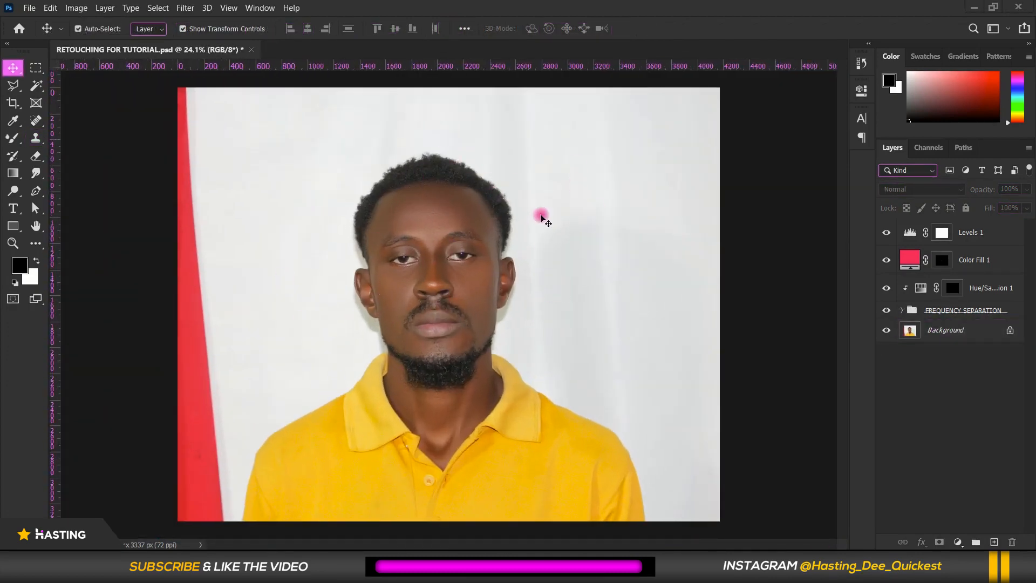
scroll(541, 218, down, 2)
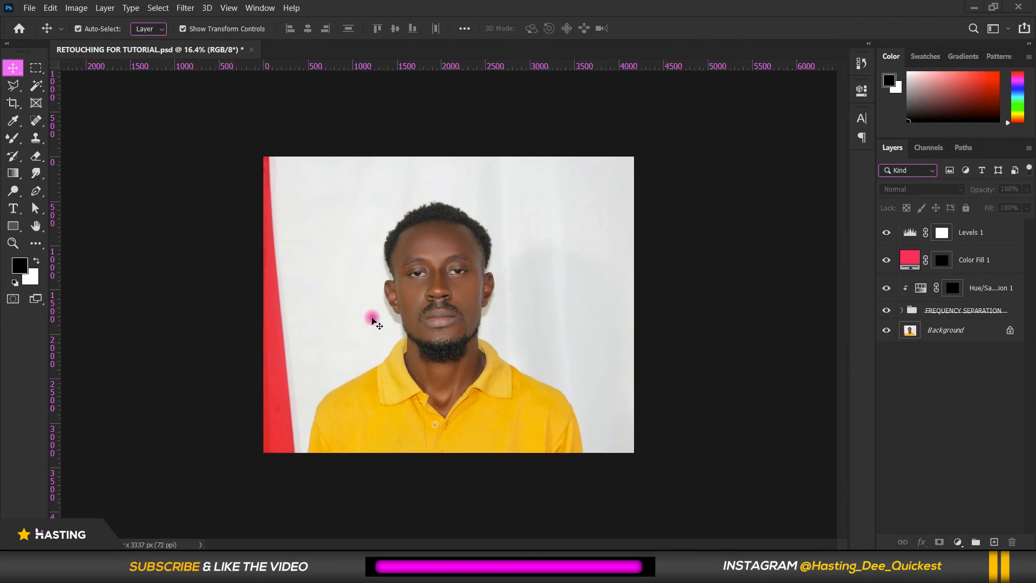
click(960, 544)
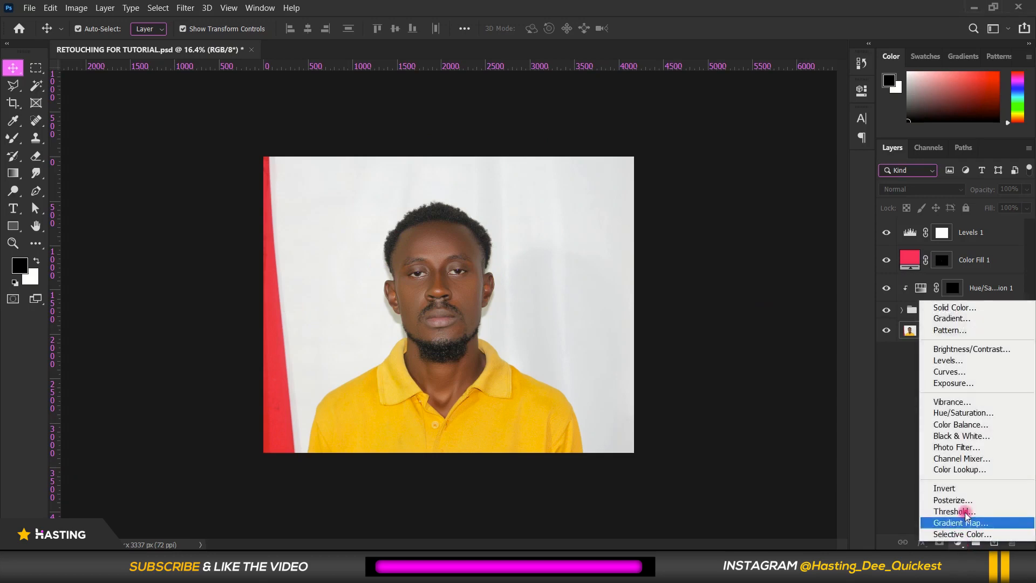
click(971, 425)
scroll(505, 348, up, 1)
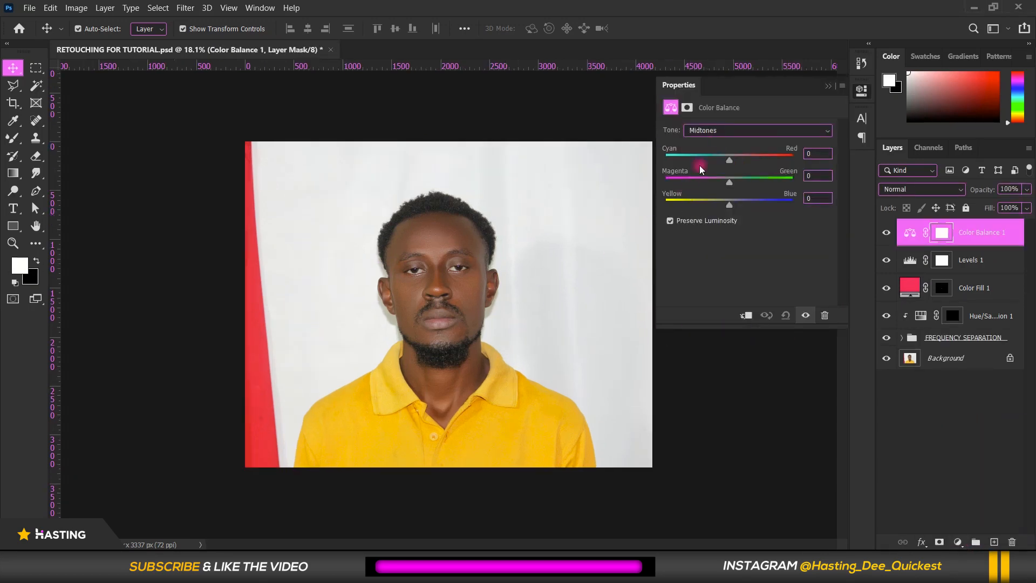
drag(729, 206, 739, 207)
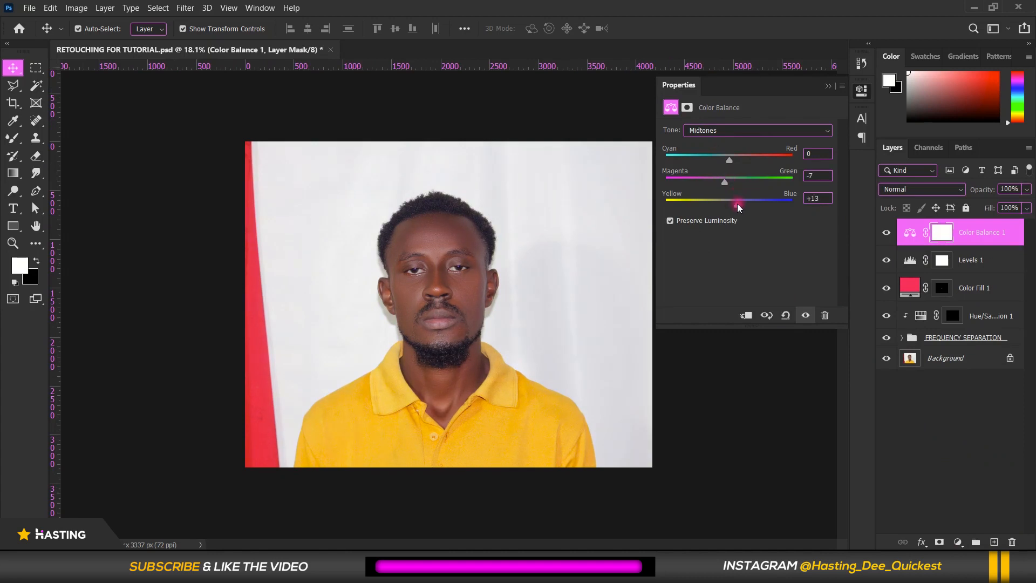
scroll(469, 262, up, 6)
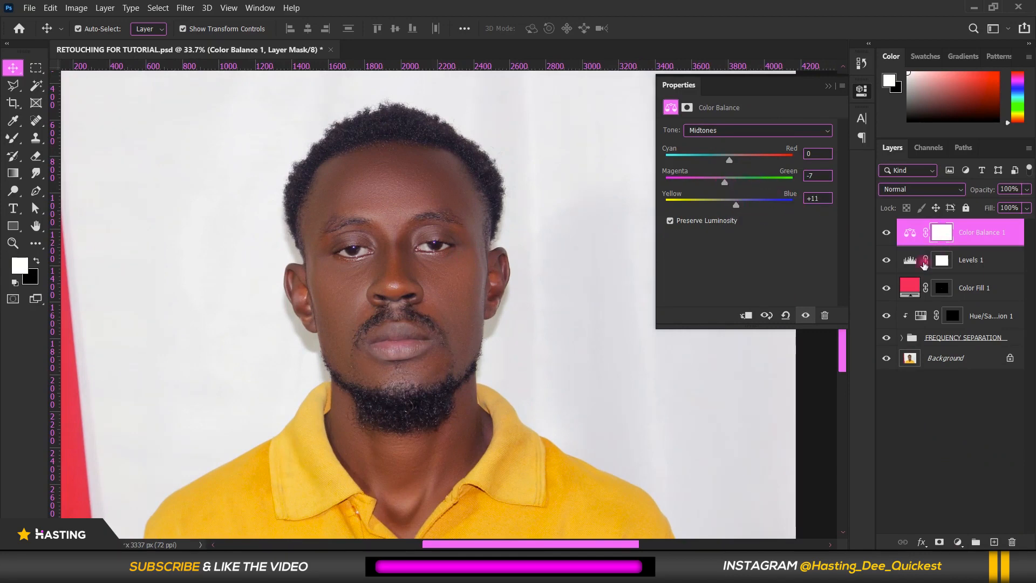
Compare the portrait with the Color Balance layer hidden and shown, and reduce the layer's Fill to 63%
click(887, 234)
click(887, 234)
scroll(587, 238, down, 3)
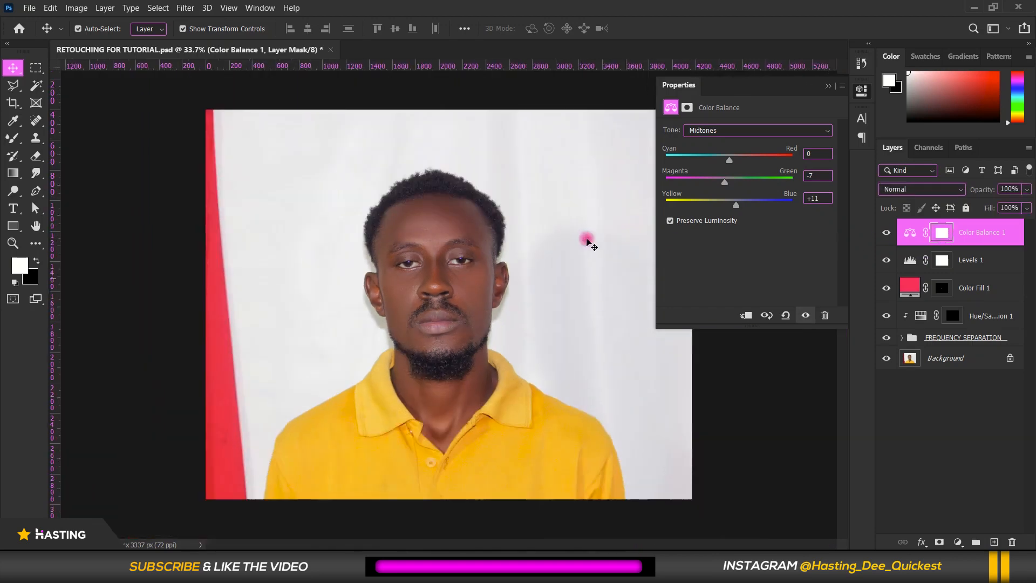
click(1027, 211)
click(1003, 223)
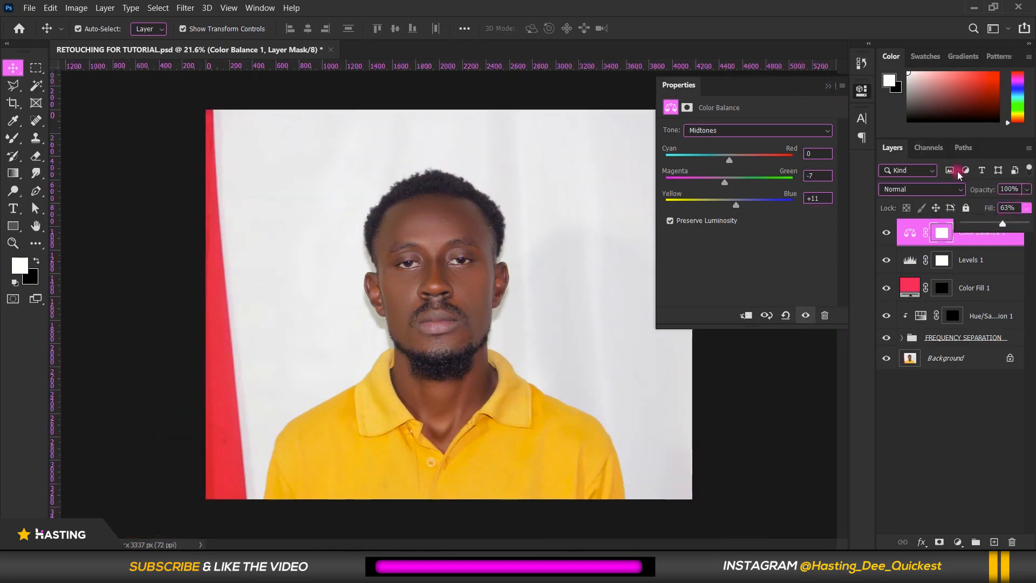
With the Color Balance layer hidden, stamp all visible layers into a new layer and convert it to a Smart Object
click(887, 233)
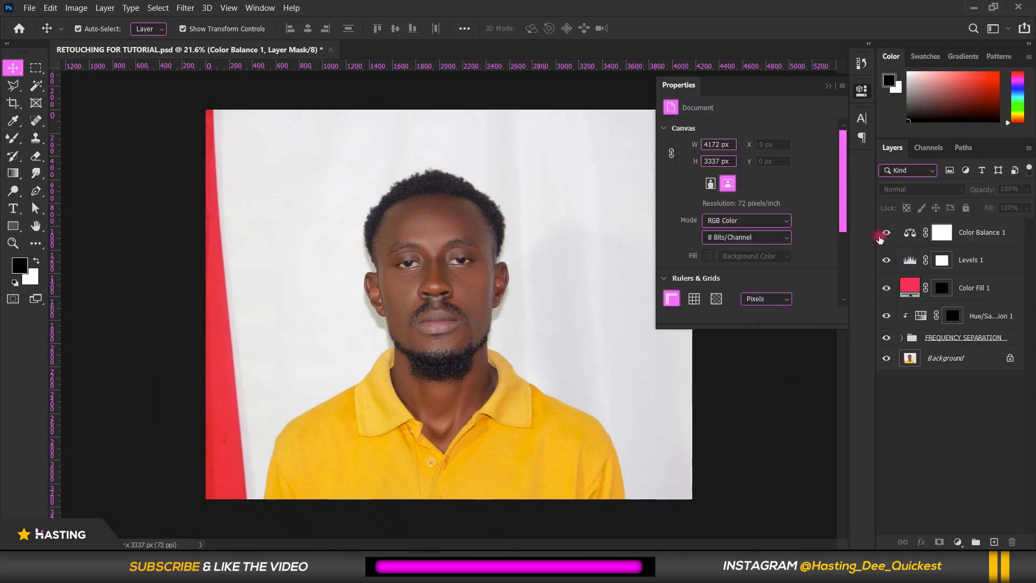
click(829, 87)
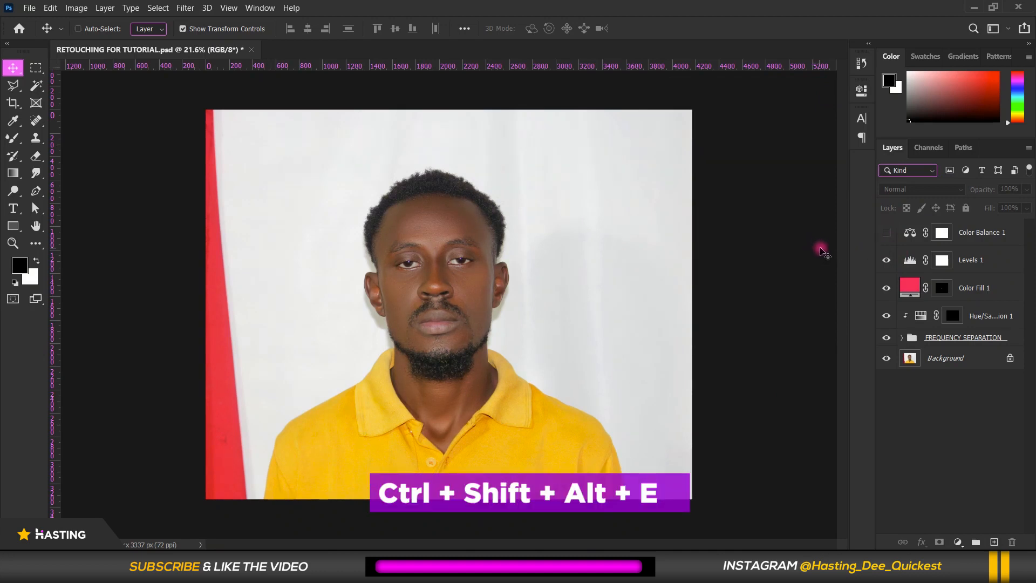
key(ctrl+shift+alt+e)
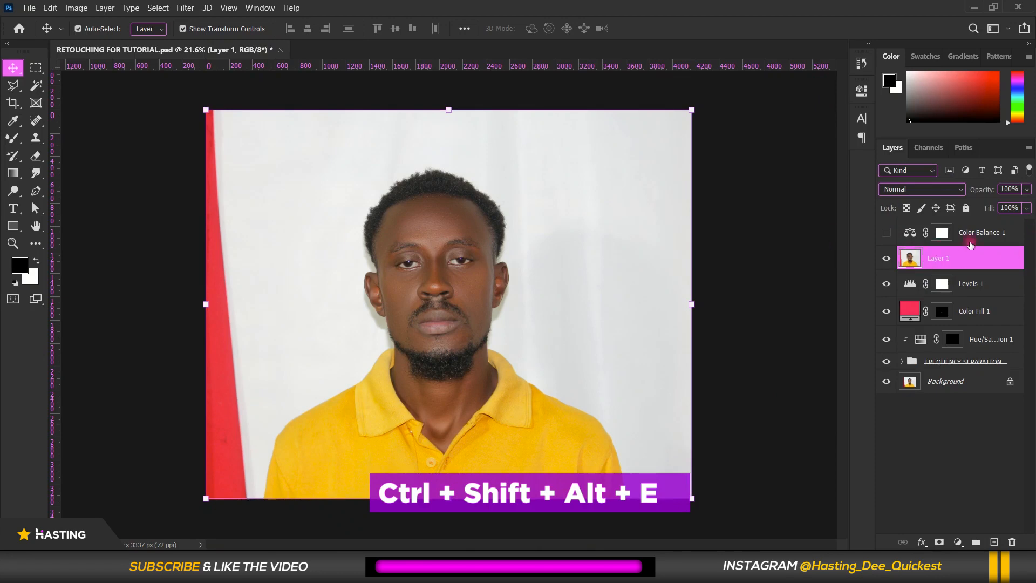
click(883, 261)
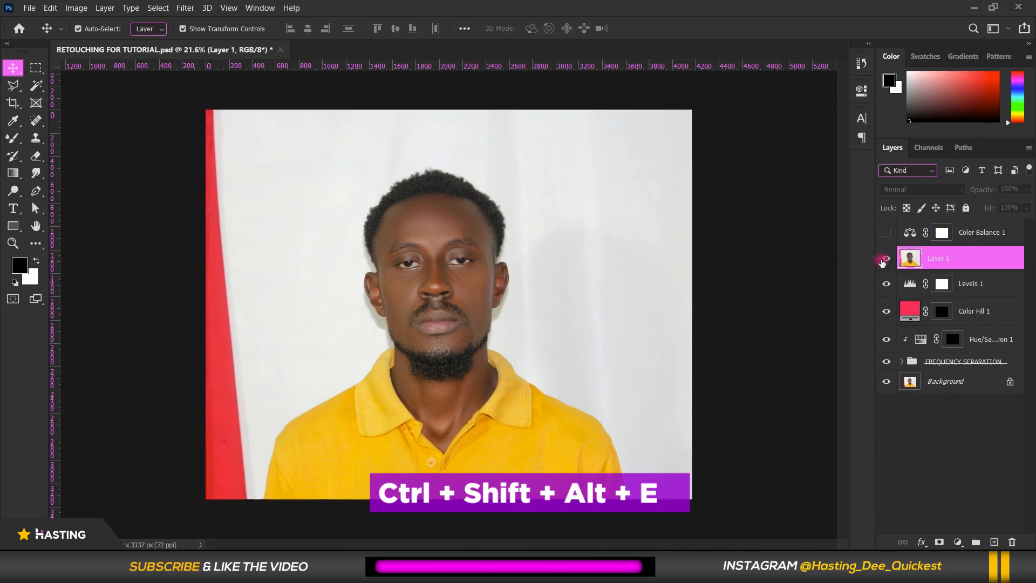
click(883, 261)
right_click(955, 262)
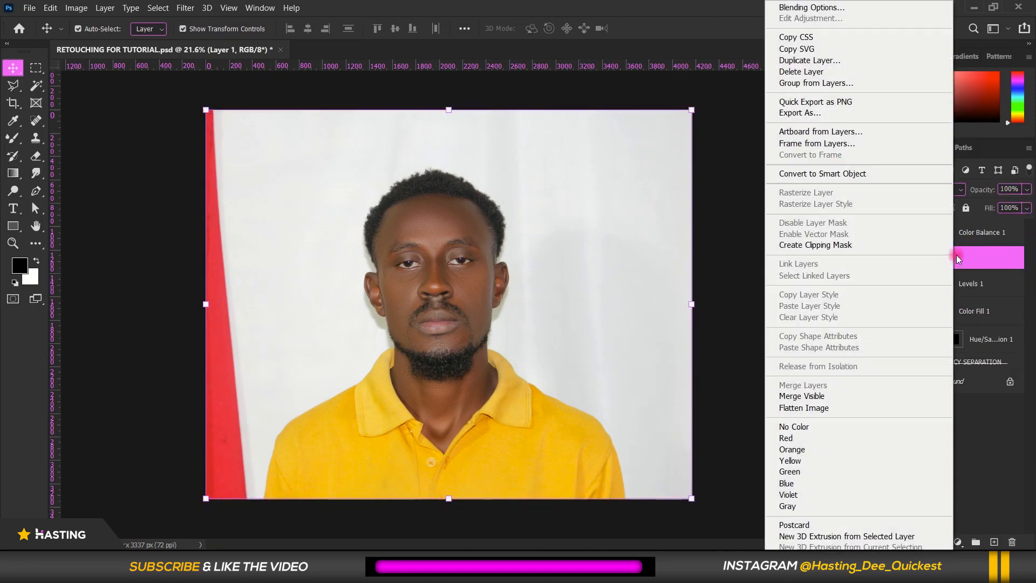
click(862, 174)
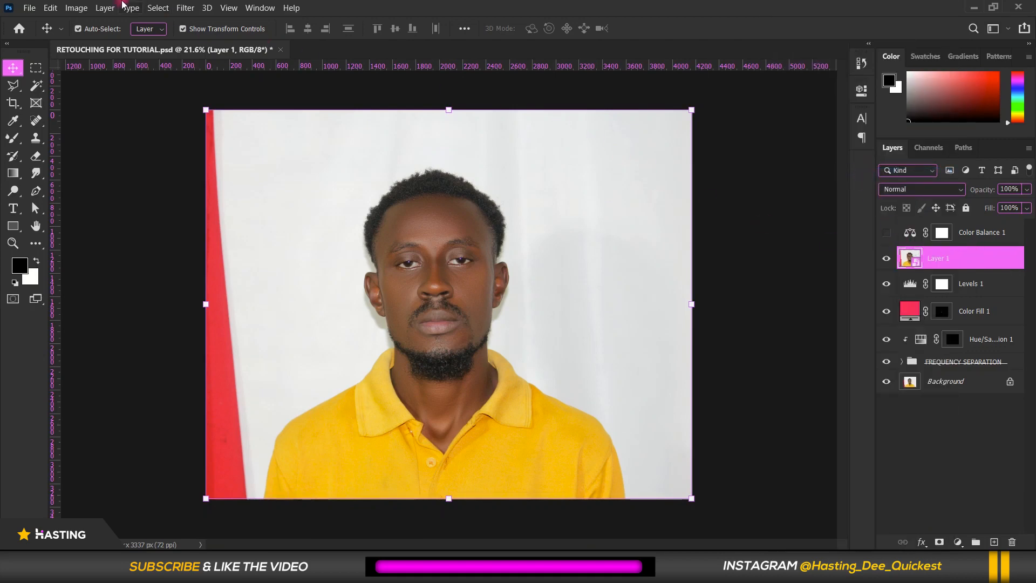
Open the Camera Raw Filter on the merged Smart Object and set its Temperature to -10 and Tint to +4
click(186, 9)
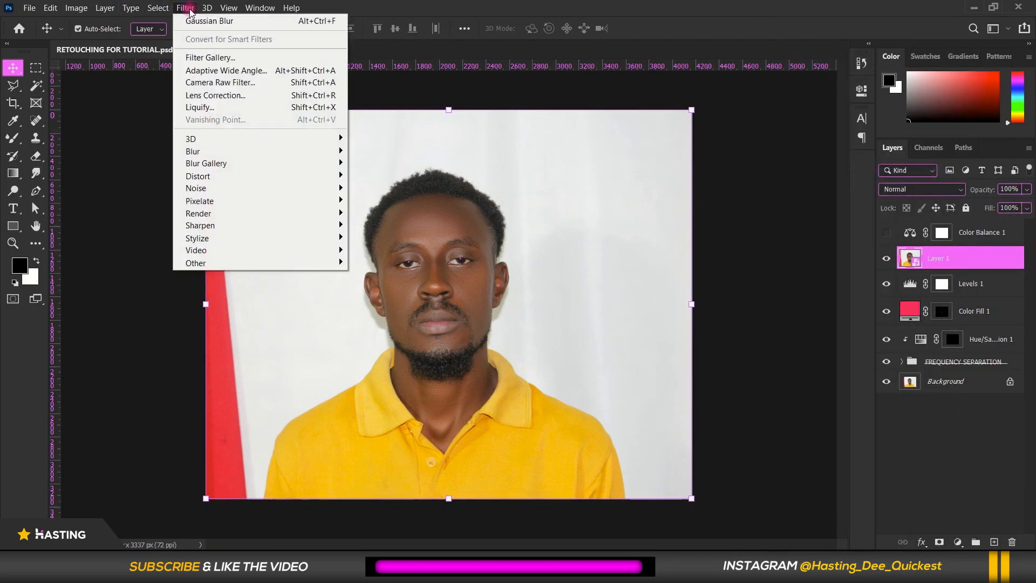
click(193, 84)
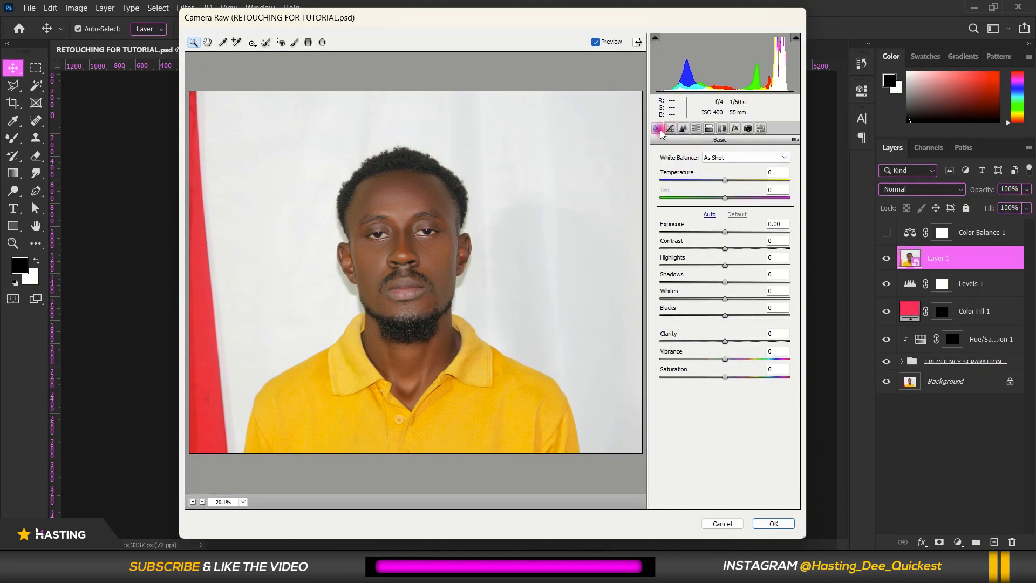
click(436, 241)
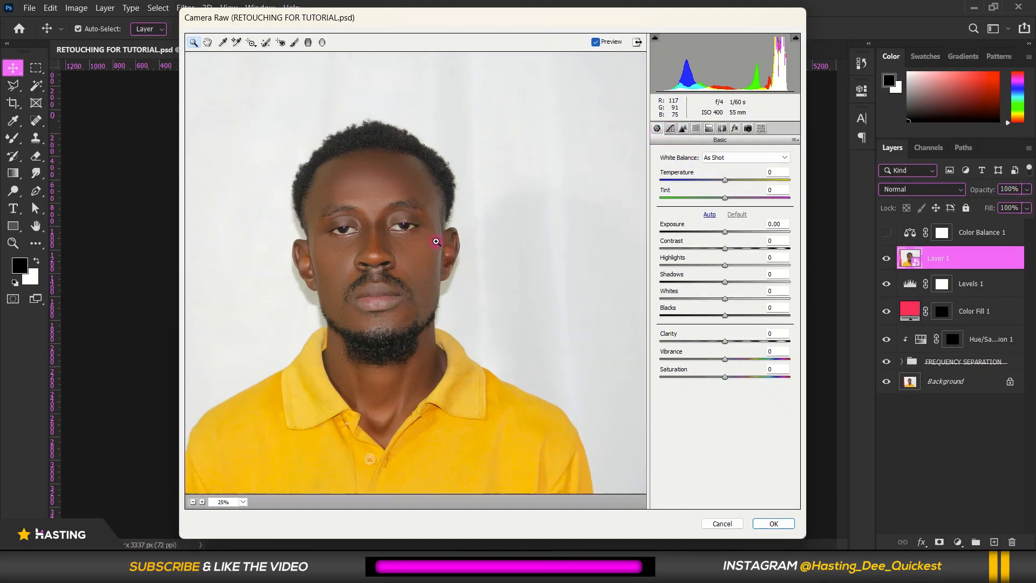
mouse_move(727, 186)
mouse_down()
mouse_move(718, 183)
mouse_move(737, 181)
mouse_move(720, 183)
mouse_up()
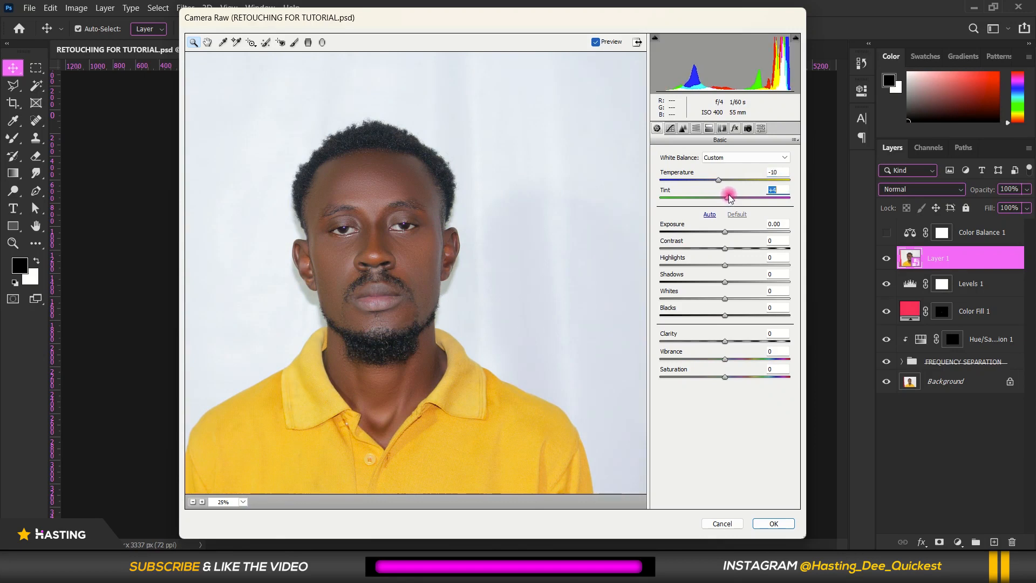
Try Exposure +0.20, Contrast -9, Highlights +35 and a stronger Vibrance in Camera Raw, and reset each to 0
mouse_move(727, 236)
mouse_down()
mouse_move(720, 232)
mouse_move(737, 229)
mouse_move(720, 231)
mouse_move(729, 232)
mouse_up()
drag(725, 248, 725, 281)
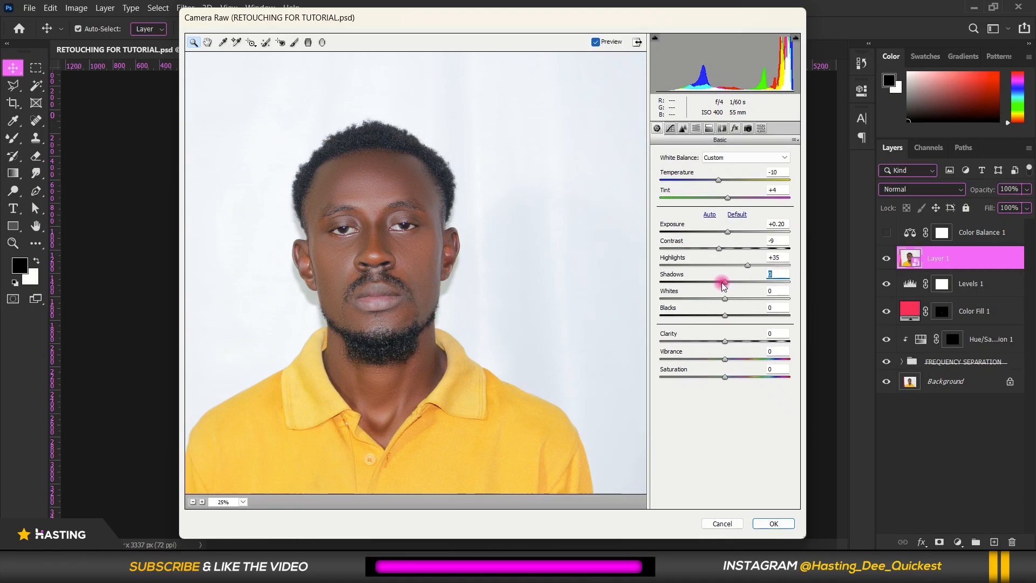
drag(750, 266, 724, 257)
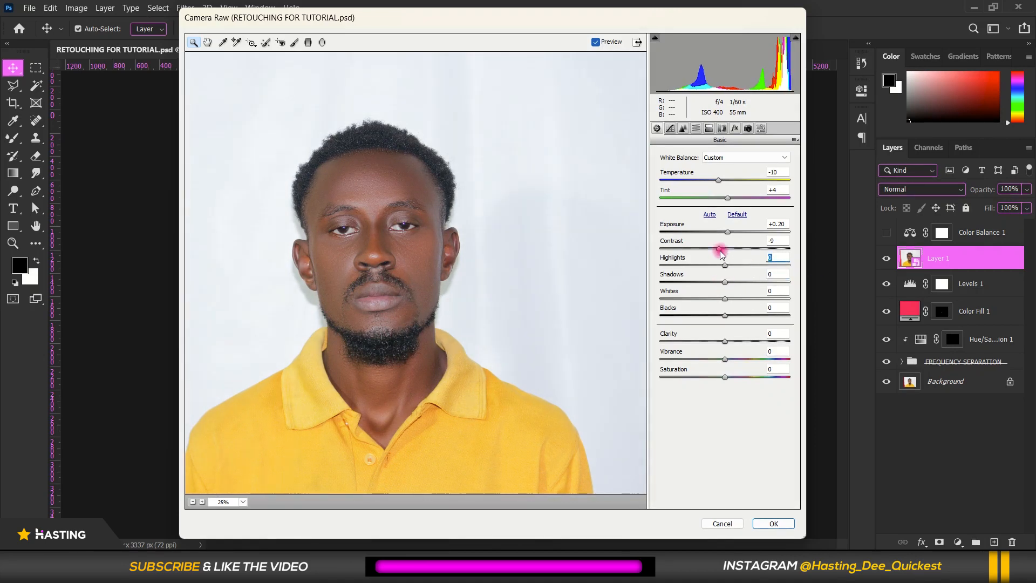
double_click(721, 248)
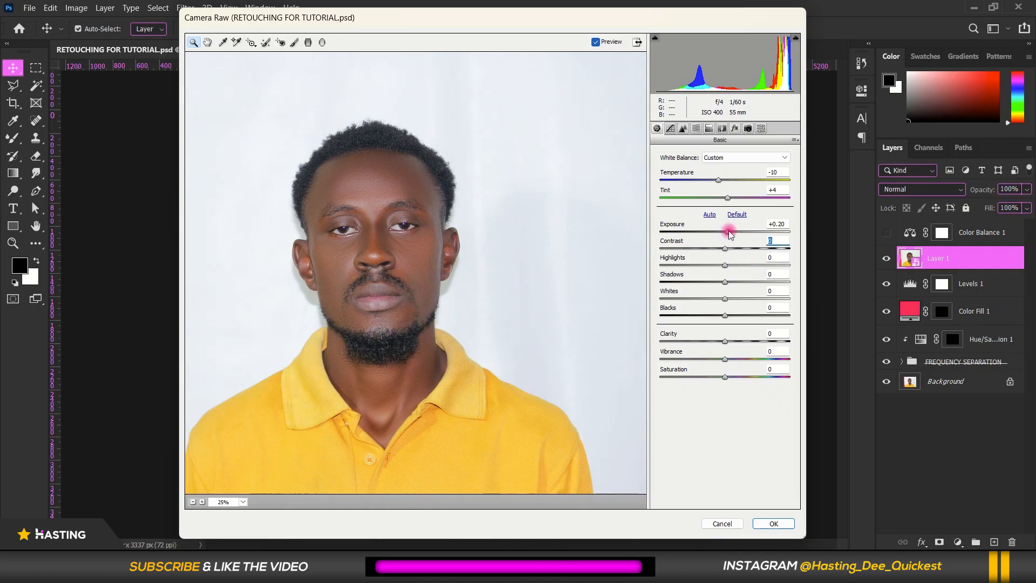
double_click(729, 232)
click(730, 359)
drag(729, 359, 789, 354)
double_click(787, 358)
Set Clarity to +18, compare the portrait with the preview off and on, and inspect the face and backdrop up close
mouse_move(725, 341)
mouse_down()
mouse_move(773, 343)
mouse_move(738, 350)
mouse_up()
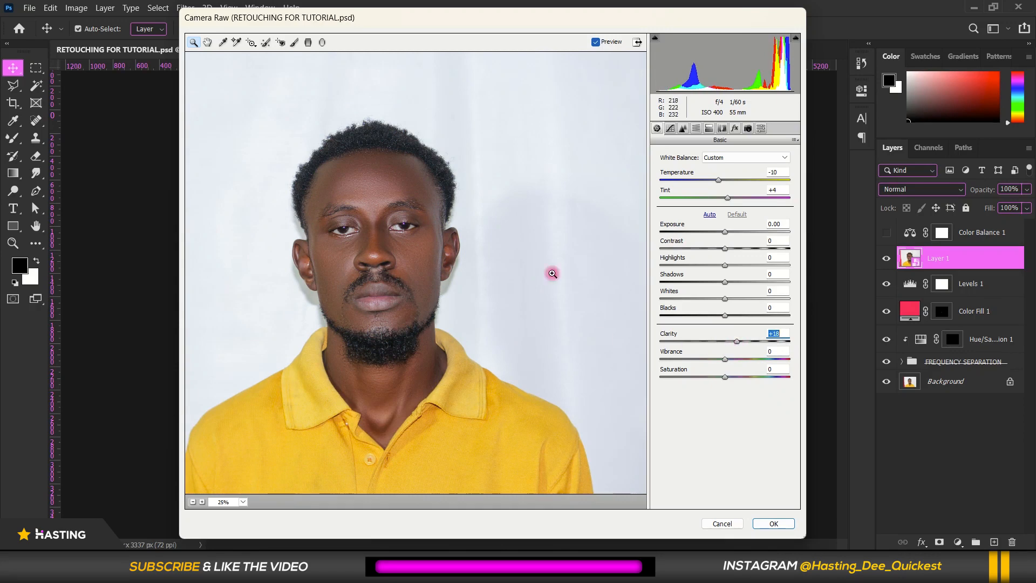
click(595, 43)
click(595, 44)
click(378, 267)
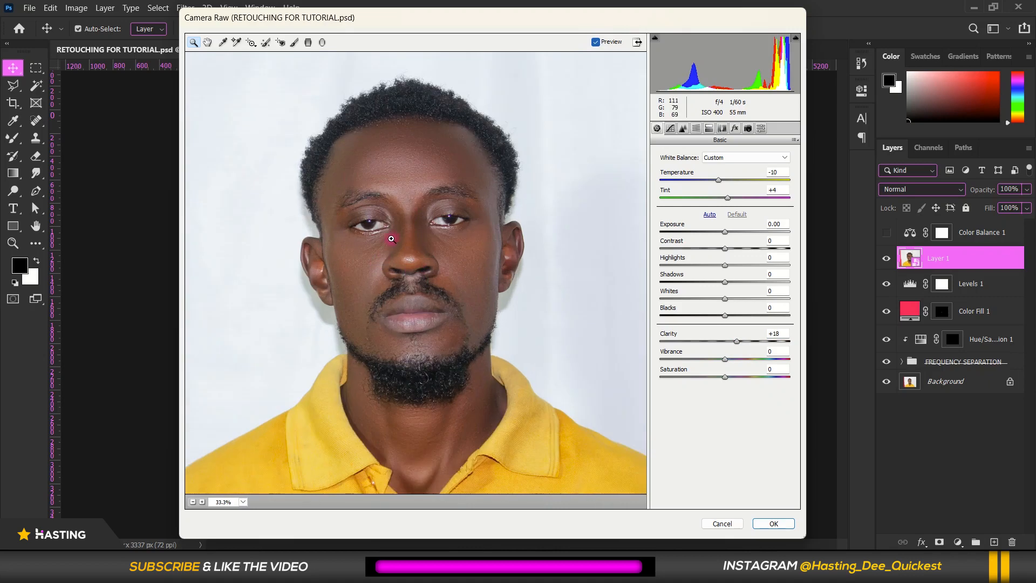
click(549, 146)
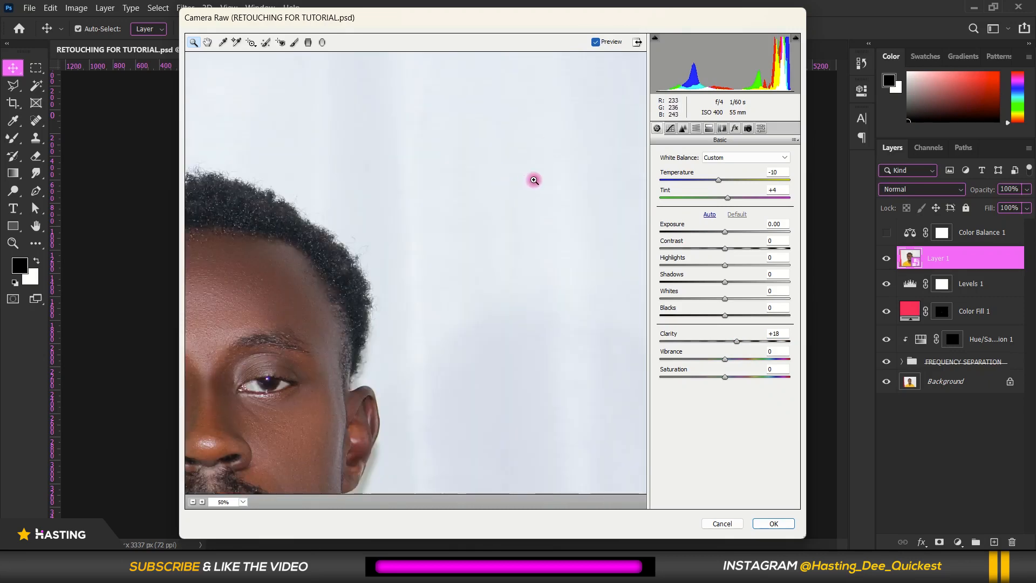
scroll(536, 176, down, 3)
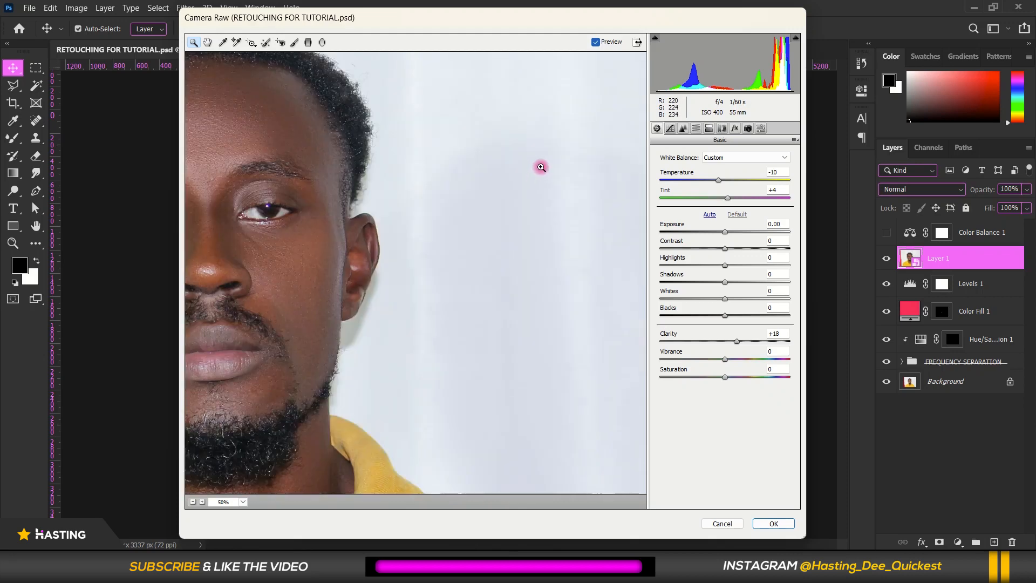